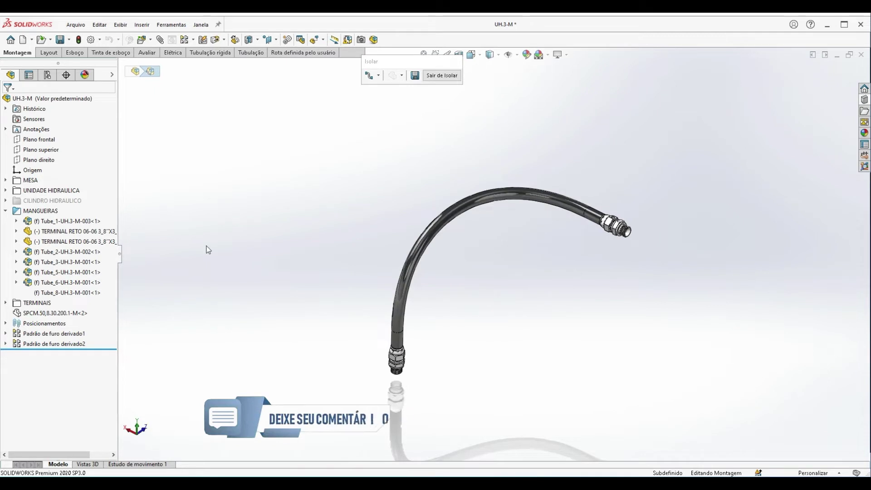
# Examine the route parts of hose subassembly Tube_1-UH.3-M-003 in the MANGUEIRAS folder and its isolated hose model
pyautogui.click(16, 221)
pyautogui.moveTo(119, 199); pyautogui.dragTo(227, 199)
pyautogui.click(27, 302)
pyautogui.click(103, 313)
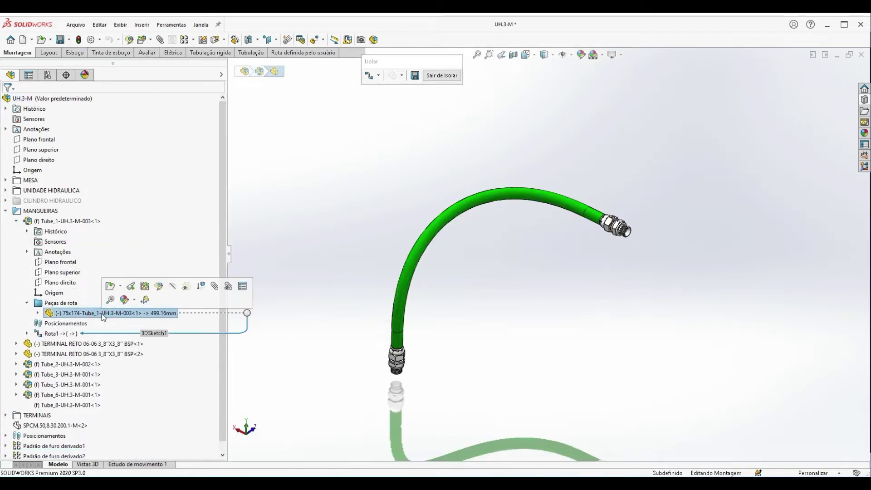
pyautogui.click(16, 222)
pyautogui.click(5, 210)
pyautogui.click(538, 266)
pyautogui.scroll(-3, 556, 247)
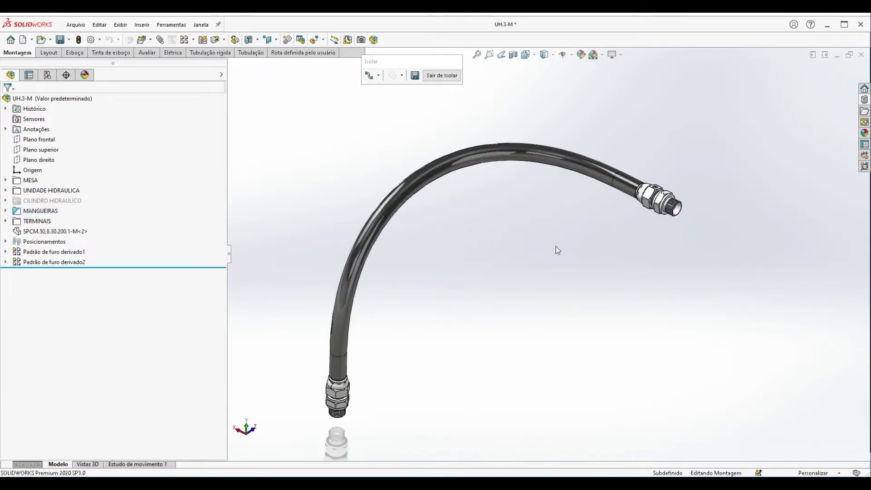
pyautogui.scroll(2, 544, 256)
# Open the first TERMINAL RETO 06-06 3_8''X3_8'' BSP component from the MANGUEIRAS folder in its own window
pyautogui.click(5, 210)
pyautogui.click(68, 231)
pyautogui.click(98, 200)
pyautogui.moveTo(449, 230); pyautogui.dragTo(490, 325, button='middle')
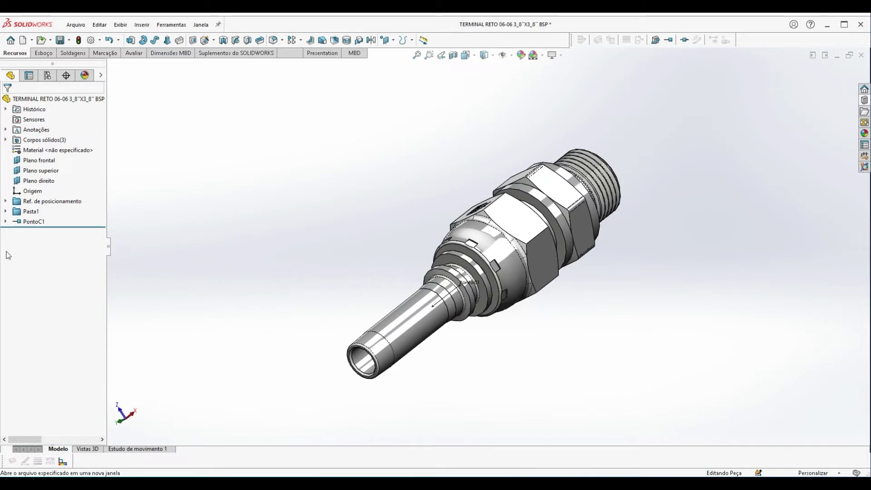
# Open the terminal's connection point PontoC1 for editing, review its flexible tube's base configurations, and accept the definition
pyautogui.rightClick(38, 223)
pyautogui.click(45, 192)
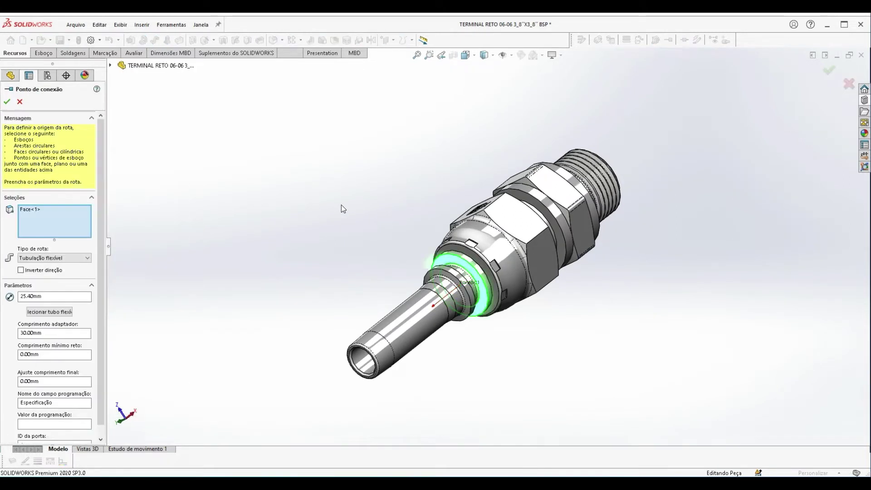
pyautogui.click(49, 312)
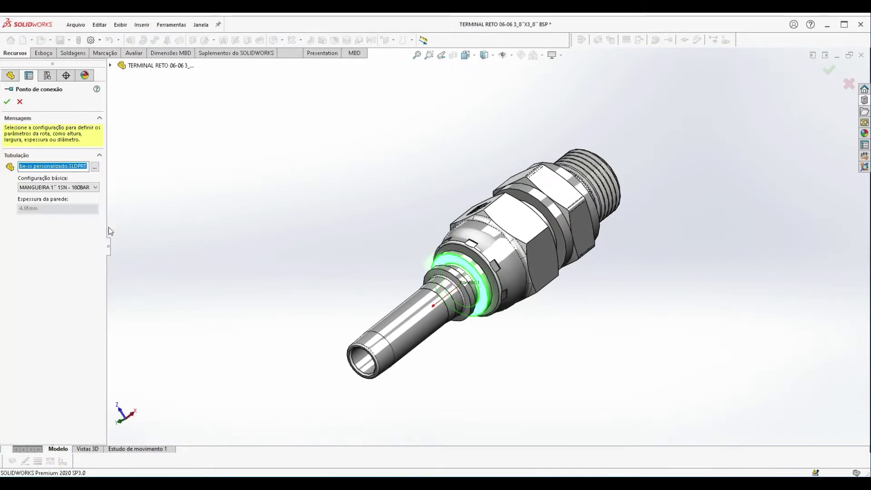
pyautogui.click(106, 199)
pyautogui.moveTo(108, 205); pyautogui.dragTo(179, 205)
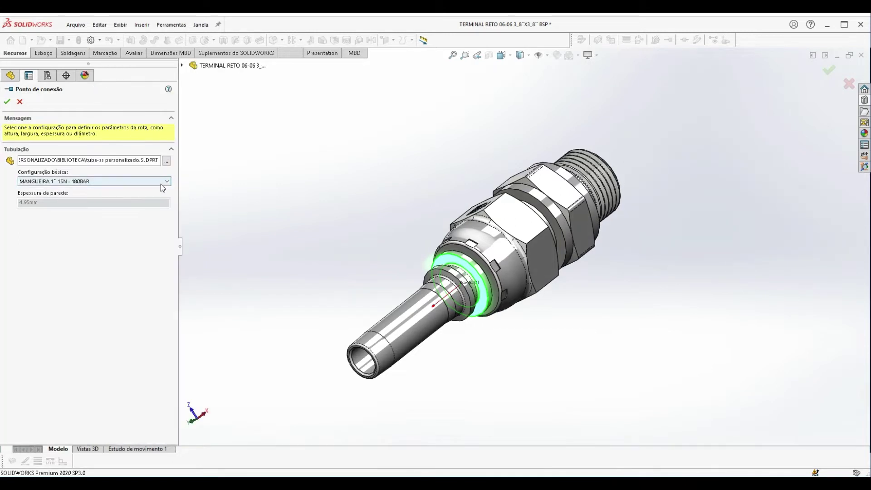
pyautogui.click(164, 181)
pyautogui.click(50, 189)
pyautogui.click(6, 102)
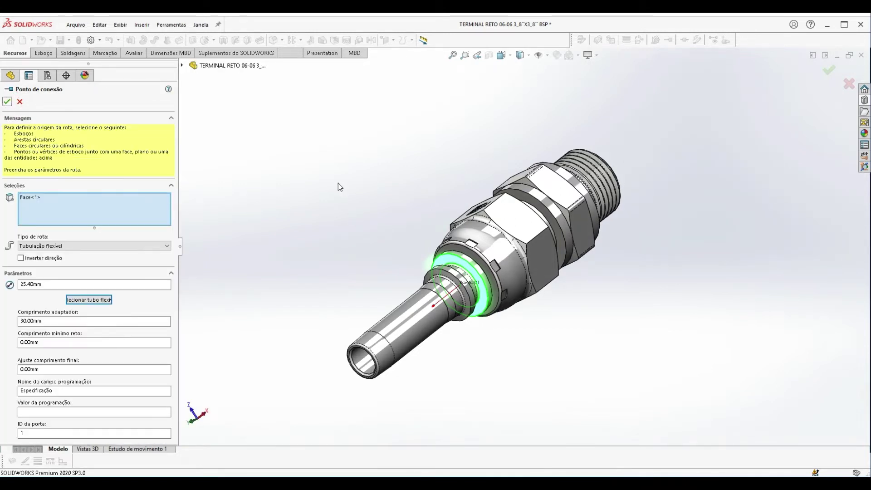
pyautogui.click(7, 102)
# Open the part tube-ss from the folder BIBLIOTECA TERMINAIS DE MANGUEIRAS
pyautogui.click(76, 26)
pyautogui.click(86, 51)
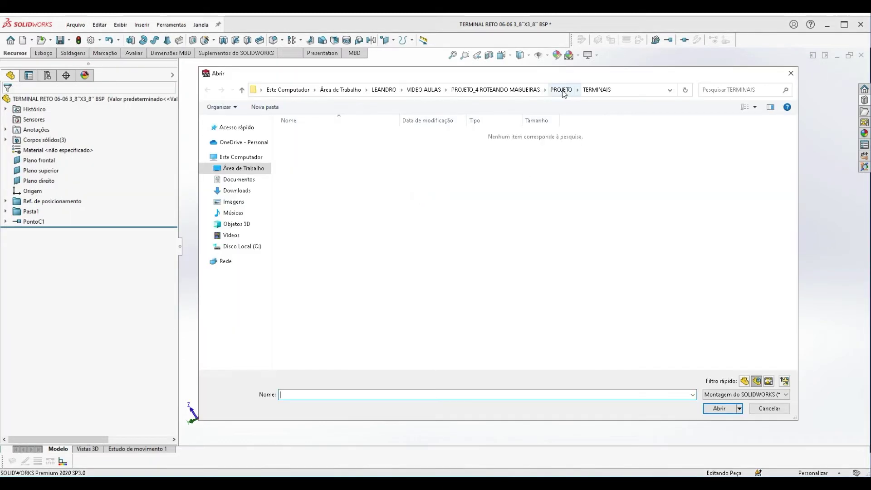
pyautogui.click(512, 90)
pyautogui.doubleClick(327, 131)
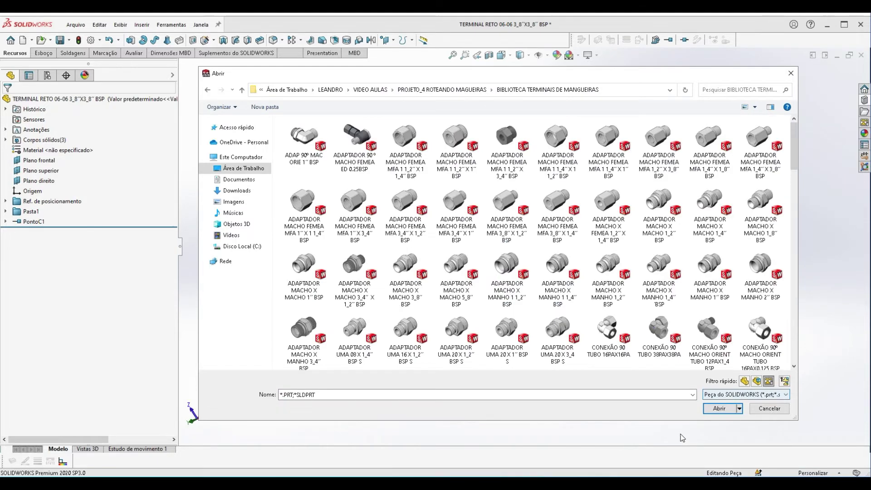
pyautogui.moveTo(794, 146); pyautogui.dragTo(801, 343)
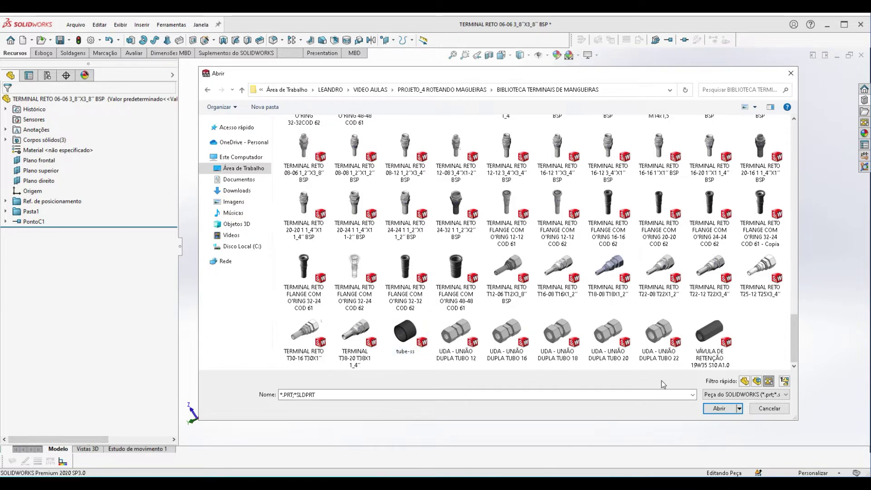
pyautogui.click(396, 346)
pyautogui.click(720, 409)
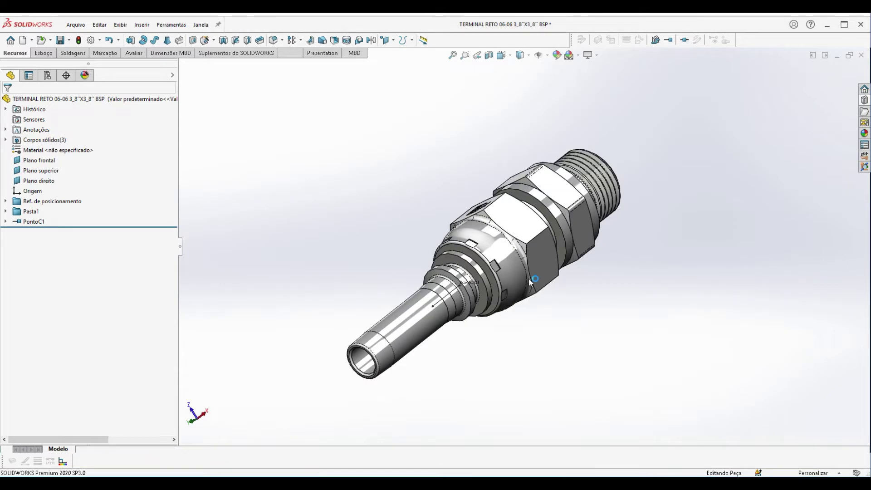
# Examine the list of hose configurations available in the tube-ss part
pyautogui.moveTo(529, 279); pyautogui.dragTo(511, 311, button='middle')
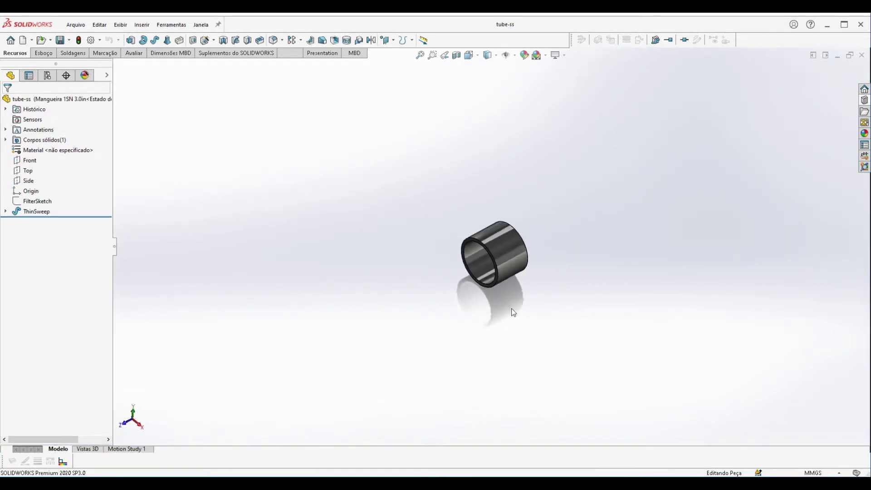
pyautogui.scroll(-5, 520, 262)
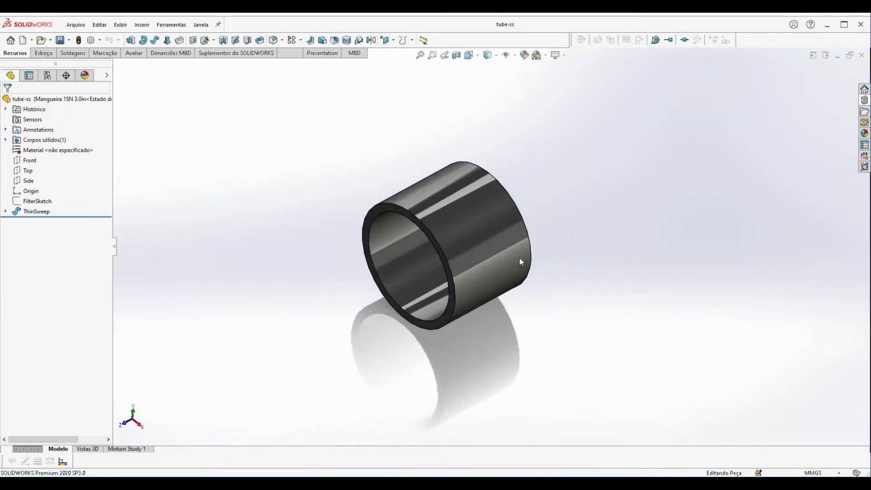
pyautogui.click(48, 76)
pyautogui.moveTo(112, 122); pyautogui.dragTo(202, 136)
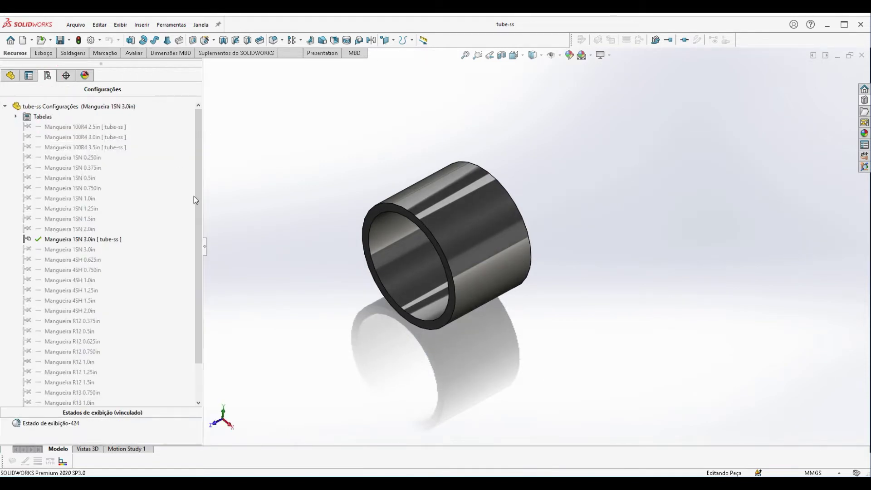
pyautogui.moveTo(200, 168); pyautogui.dragTo(197, 263)
pyautogui.scroll(2, 203, 181)
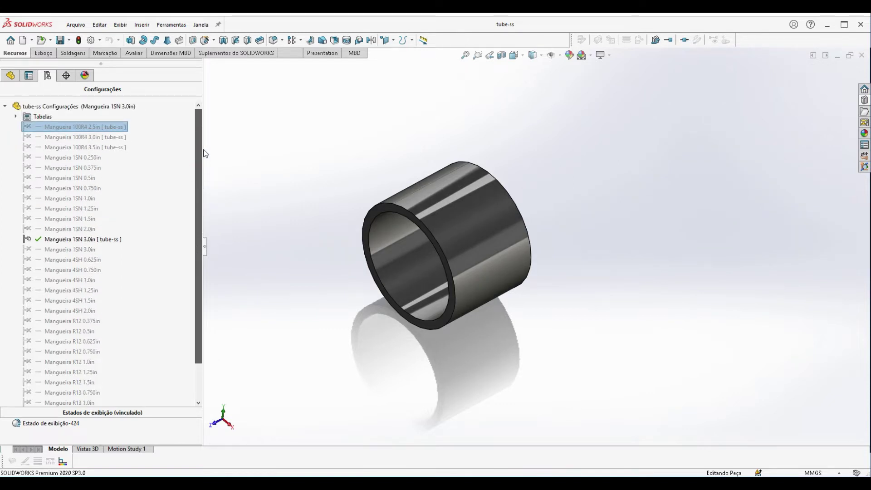
# Activate the tube-ss configurations Mangueira 1SN 0.375in, 1SN 1.25in, 4SH 0.625in and 4SH 1.0in in turn to compare the hoses
pyautogui.doubleClick(71, 168)
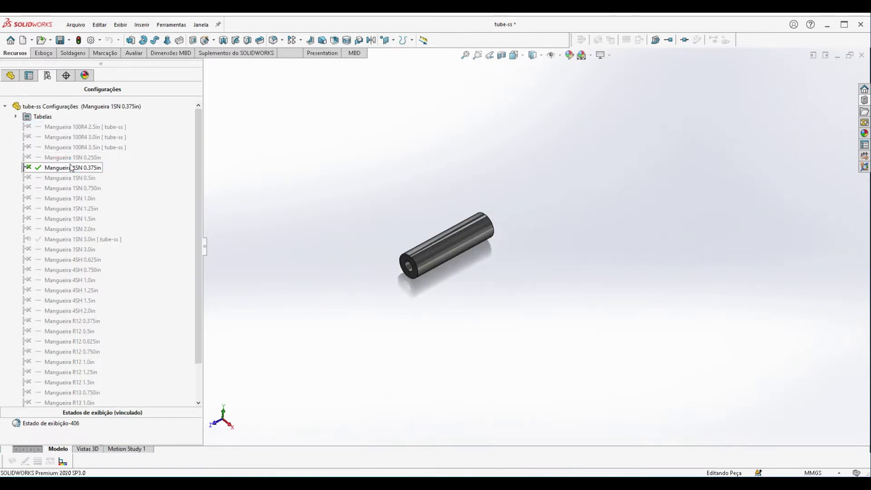
pyautogui.doubleClick(69, 208)
pyautogui.doubleClick(79, 261)
pyautogui.doubleClick(74, 281)
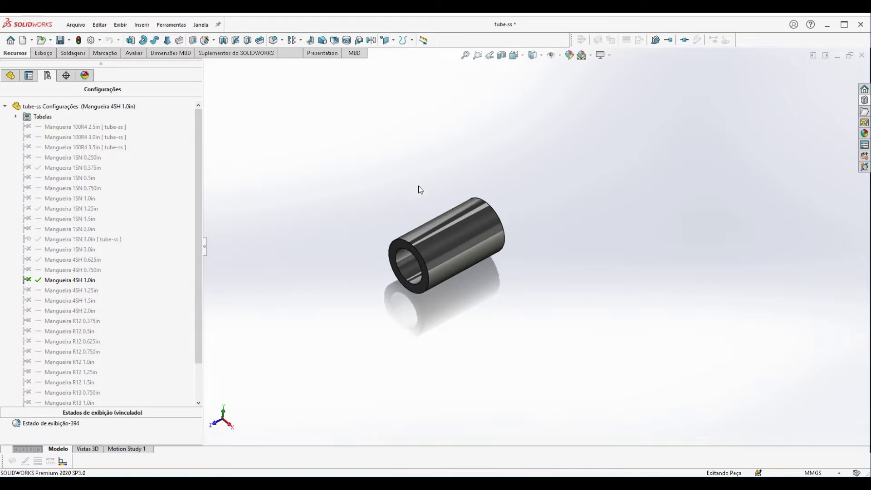
pyautogui.moveTo(517, 186); pyautogui.dragTo(631, 314, button='middle')
# Switch back to the open UH.3-M assembly and view the isolated hose
pyautogui.click(202, 25)
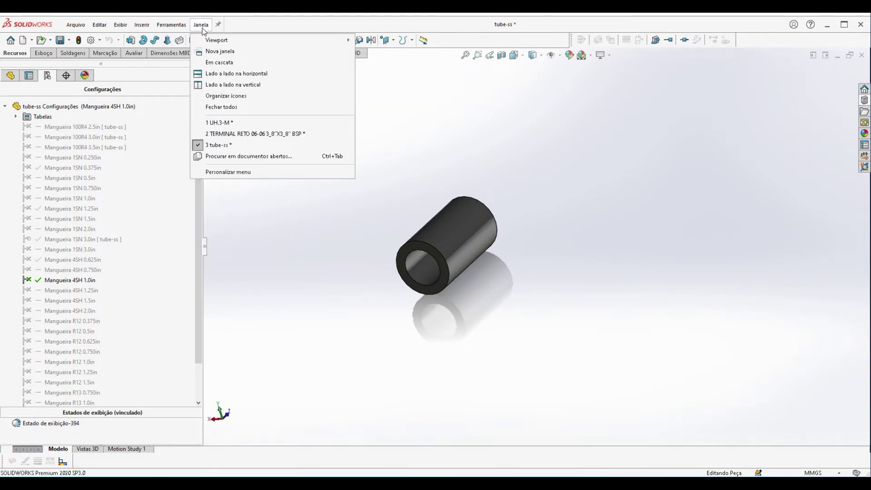
pyautogui.click(552, 281)
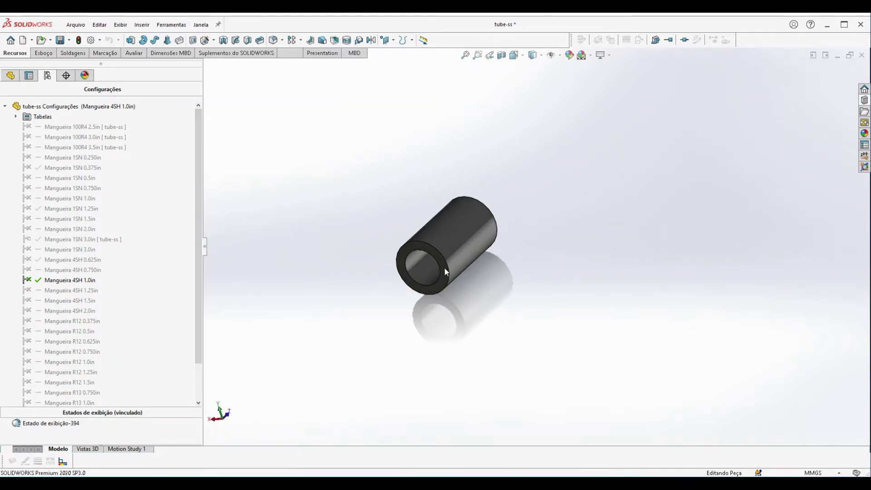
pyautogui.click(201, 25)
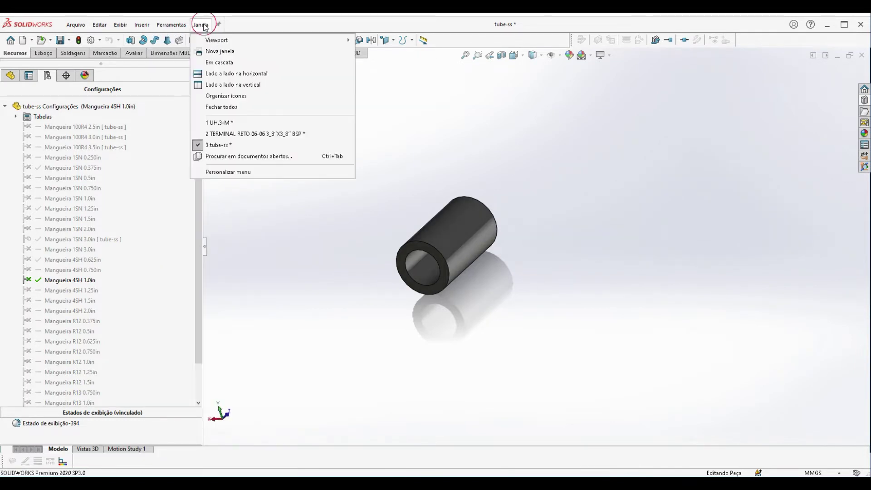
pyautogui.click(219, 122)
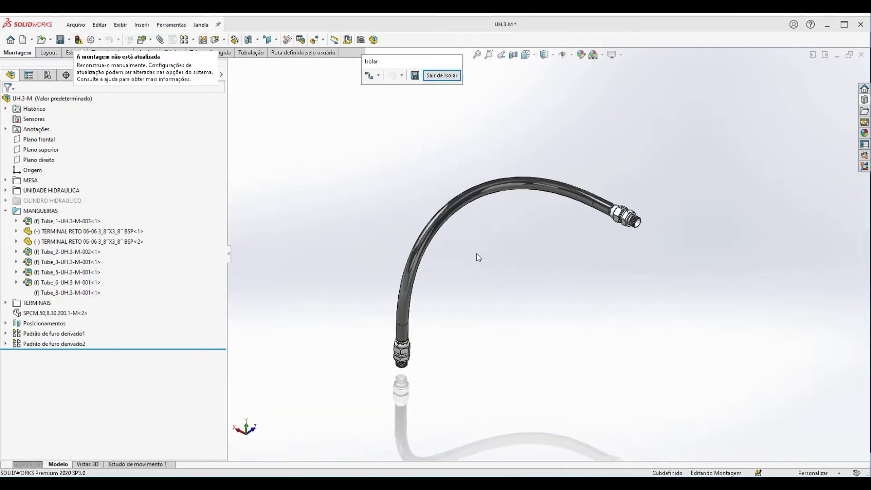
pyautogui.moveTo(524, 269); pyautogui.dragTo(484, 284, button='middle')
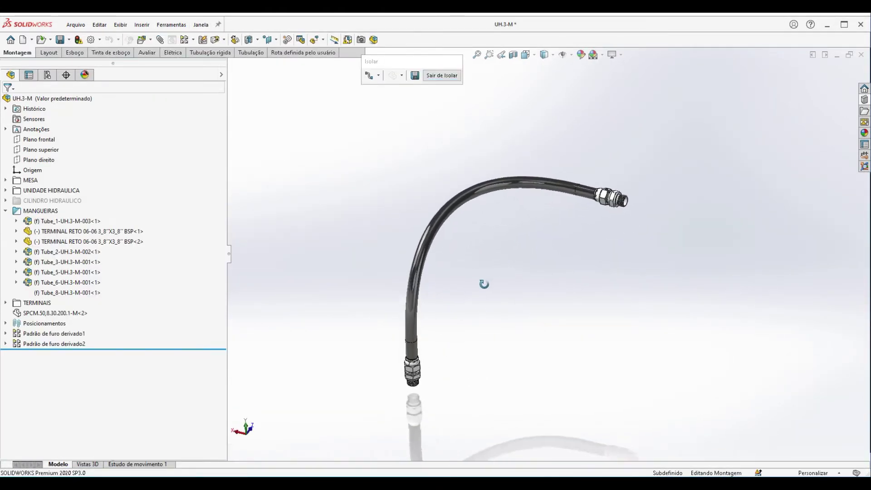
# Collapse the MANGUEIRAS folder and exit isolation to view the hoses on the complete hydraulic unit
pyautogui.moveTo(226, 239); pyautogui.dragTo(152, 239)
pyautogui.click(5, 211)
pyautogui.click(46, 98)
pyautogui.scroll(2, 568, 258)
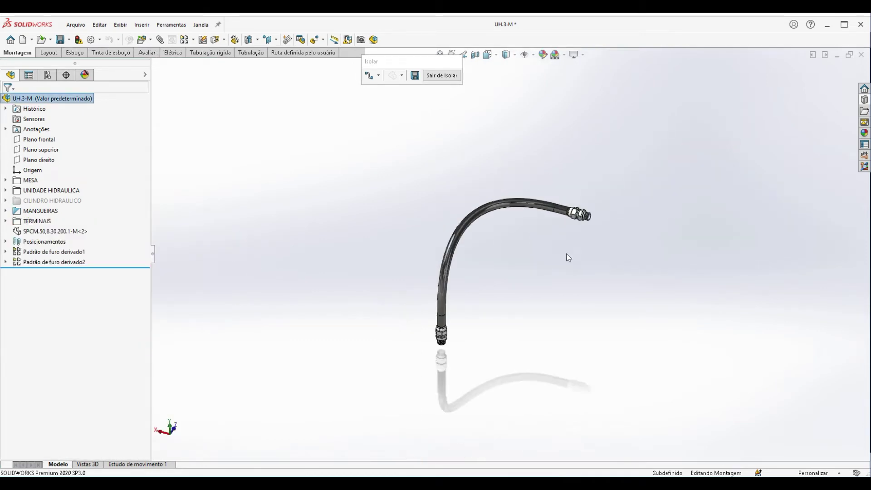
pyautogui.scroll(-2, 568, 258)
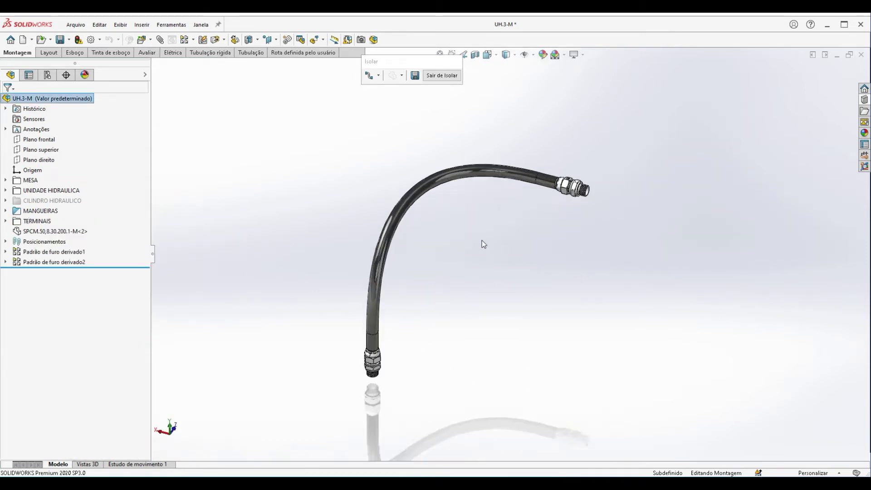
pyautogui.click(439, 76)
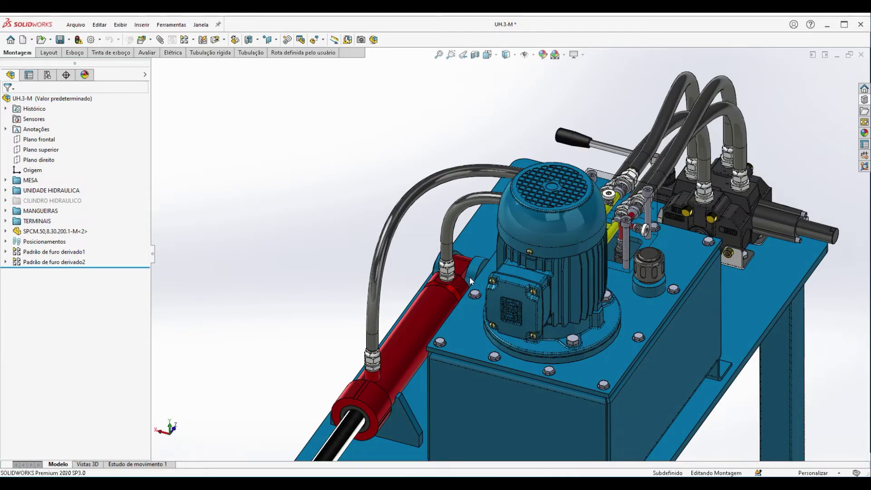
pyautogui.moveTo(470, 277); pyautogui.dragTo(637, 294, button='middle')
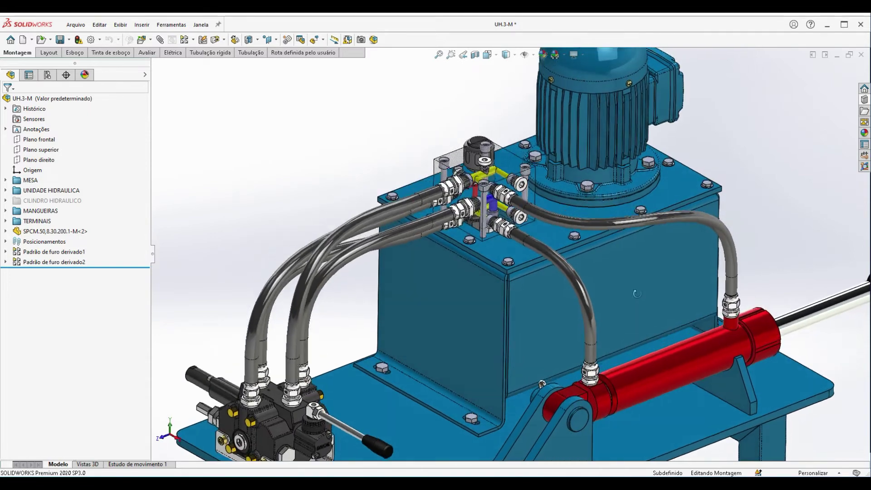
pyautogui.scroll(10, 630, 293)
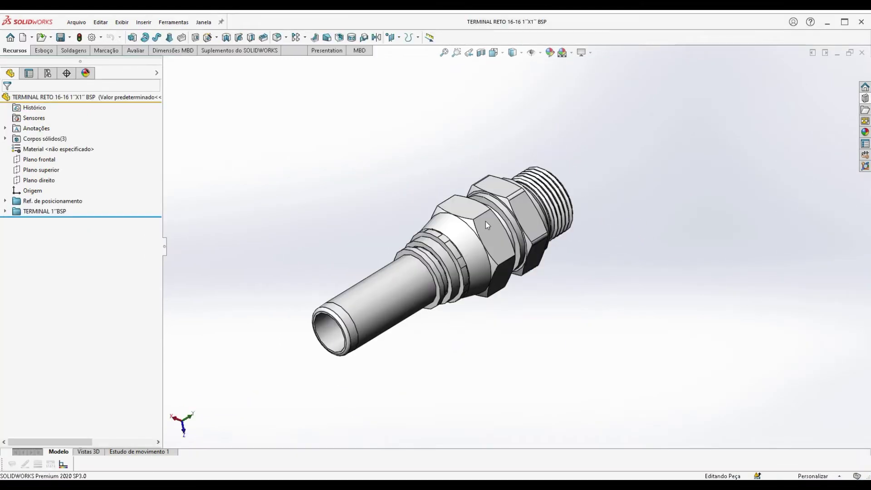
pyautogui.moveTo(485, 222)
pyautogui.mouseDown(button='middle')
pyautogui.moveTo(457, 254)
pyautogui.moveTo(604, 204)
pyautogui.moveTo(400, 138)
pyautogui.moveTo(313, 185)
pyautogui.moveTo(306, 230)
pyautogui.moveTo(450, 305)
pyautogui.moveTo(575, 350)
pyautogui.moveTo(579, 308)
pyautogui.moveTo(661, 321)
pyautogui.moveTo(635, 359)
pyautogui.moveTo(564, 225)
pyautogui.moveTo(572, 226)
pyautogui.moveTo(472, 230)
pyautogui.moveTo(481, 229)
pyautogui.mouseUp(button='middle')
pyautogui.press('f')
pyautogui.scroll(-3, 548, 231)
pyautogui.moveTo(549, 231); pyautogui.dragTo(535, 239, button='middle')
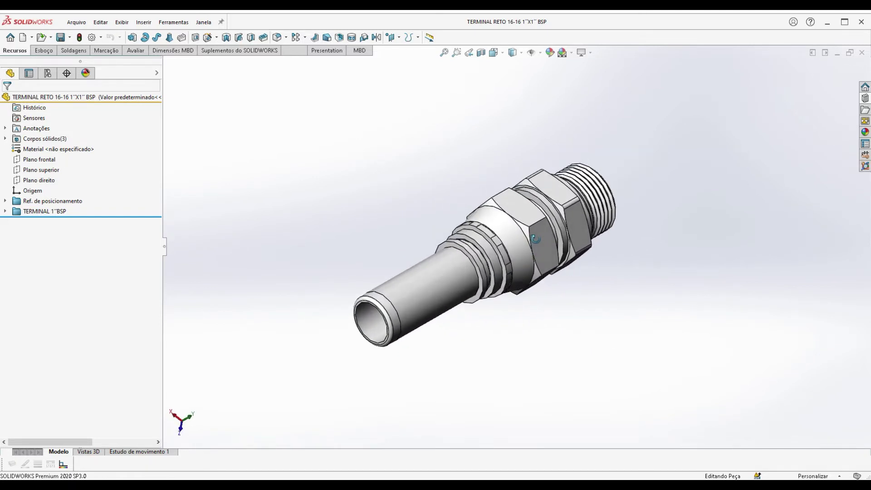
pyautogui.scroll(2, 655, 264)
pyautogui.scroll(-1, 705, 249)
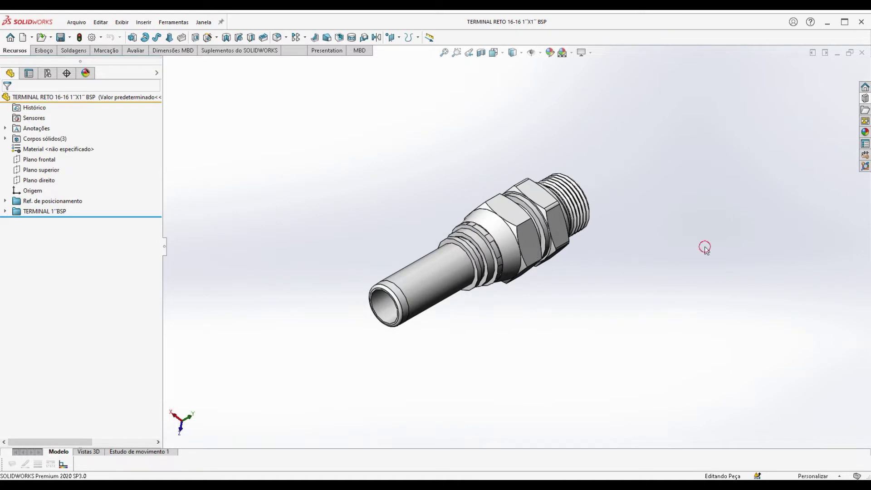
# Make sure the SOLIDWORKS Routing add-in is active and confirm the add-in settings
pyautogui.click(177, 23)
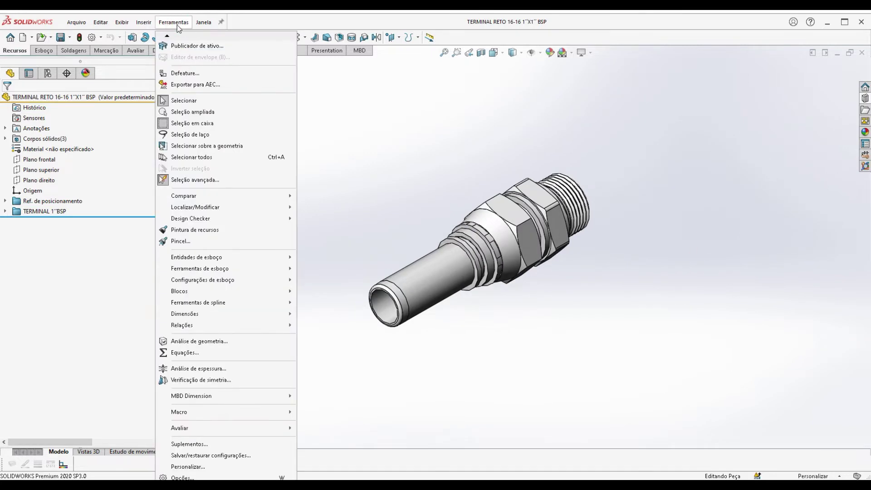
pyautogui.click(187, 446)
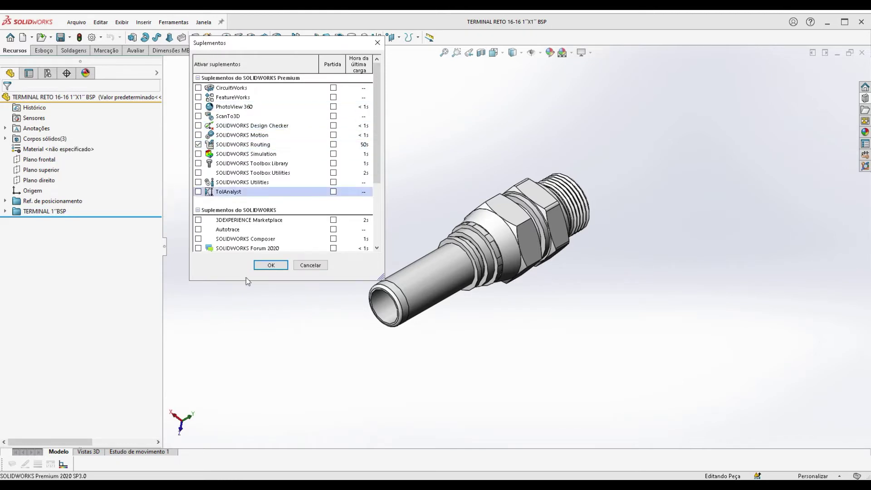
pyautogui.click(271, 266)
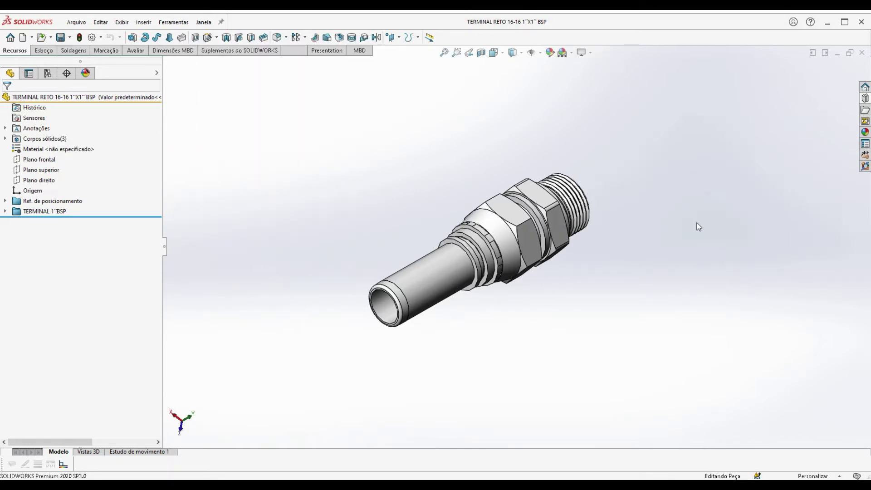
# Display the Ferramentas de rota (routing tools) toolbar
pyautogui.rightClick(653, 42)
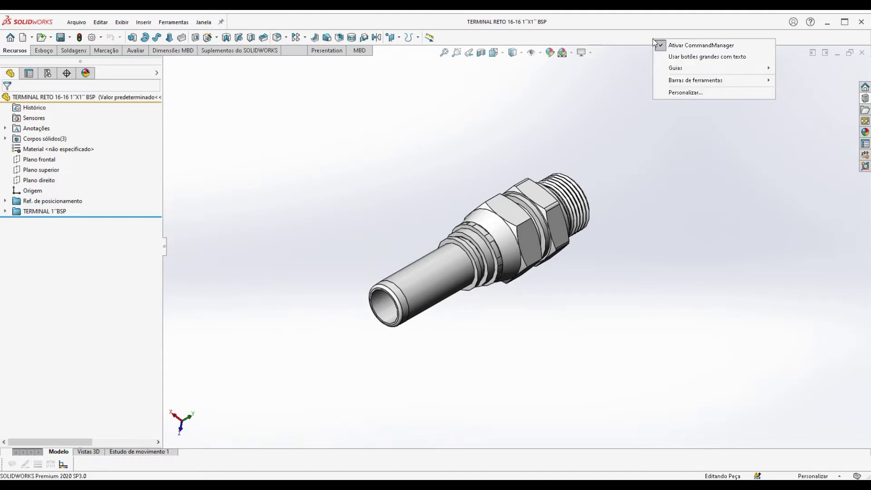
pyautogui.moveTo(676, 80)
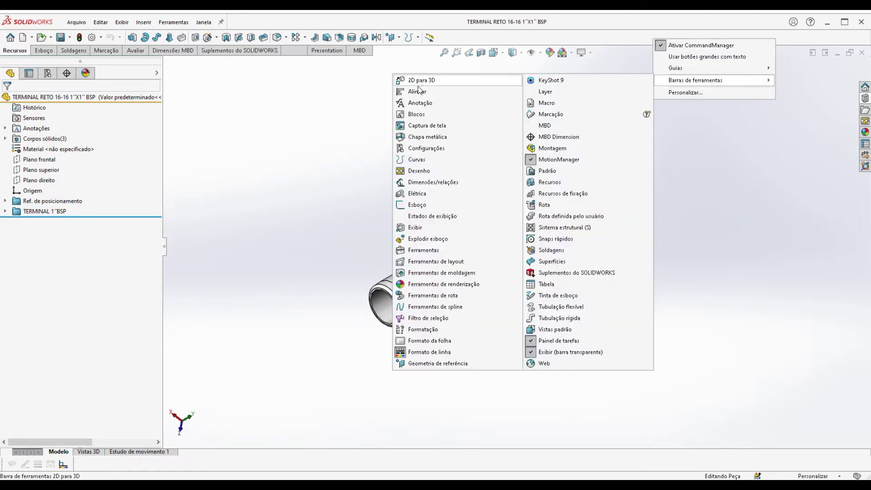
pyautogui.click(435, 295)
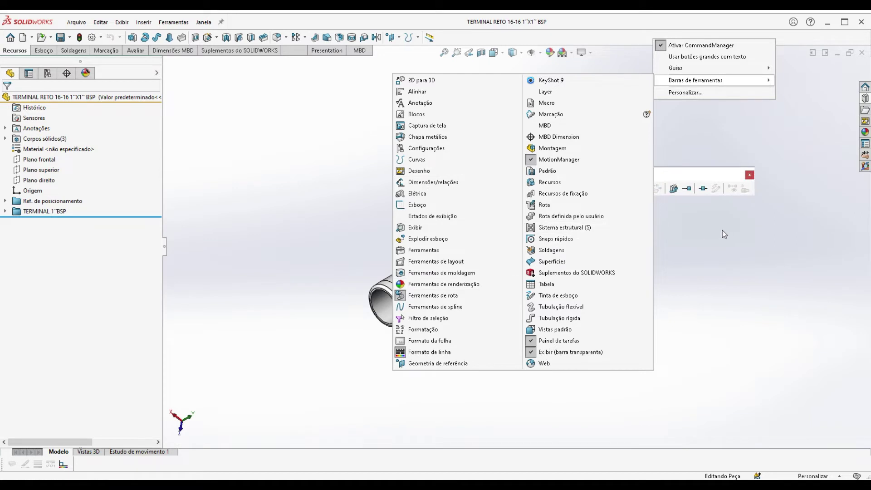
# Dock the floating routing tools toolbar into the toolbar row above the graphics area
pyautogui.click(727, 235)
pyautogui.moveTo(666, 175); pyautogui.dragTo(643, 41)
pyautogui.click(691, 177)
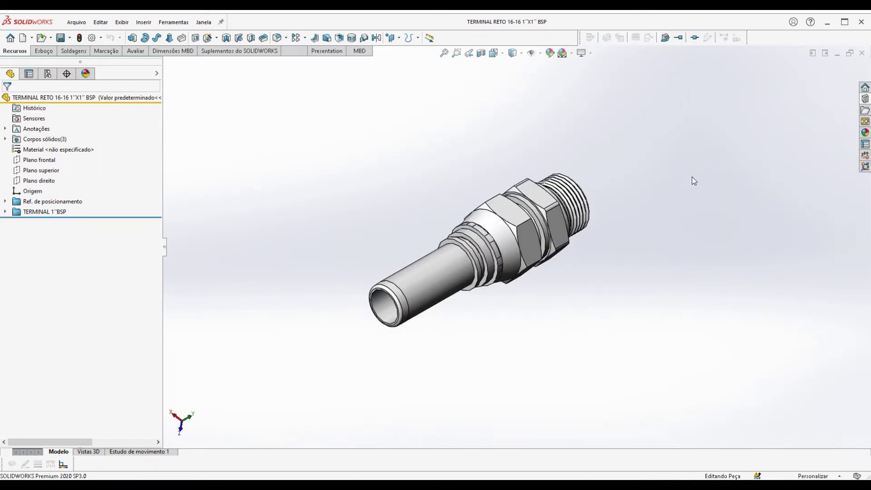
# Set up a connection point on the narrow ring face around the terminal's tail, using base configuration Tube 1.000in OD X .020in Wall
pyautogui.click(678, 38)
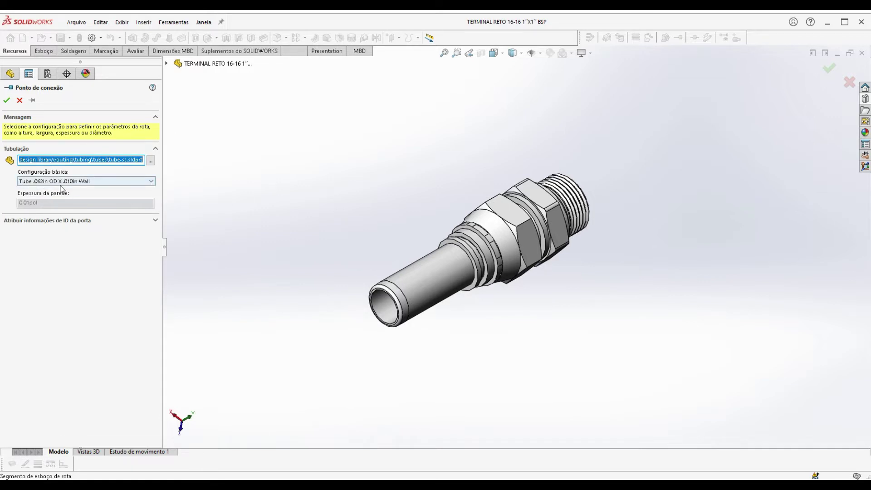
pyautogui.click(151, 182)
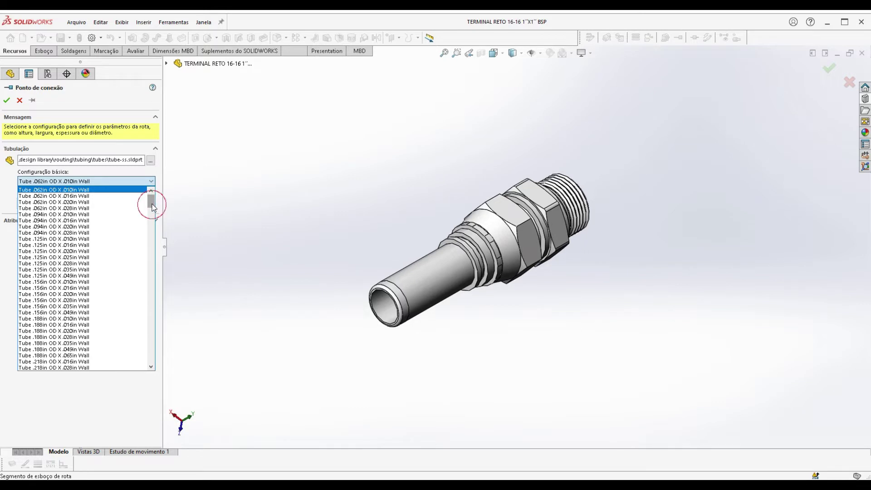
pyautogui.moveTo(153, 207); pyautogui.dragTo(153, 253)
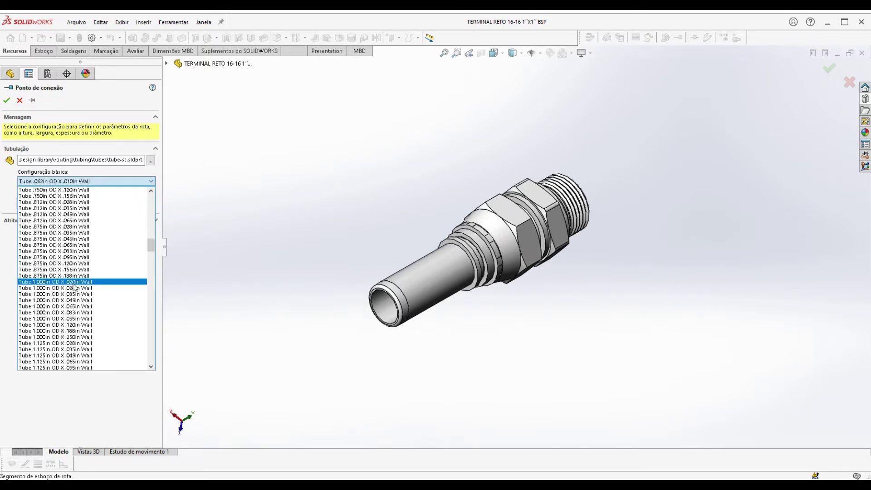
pyautogui.click(45, 282)
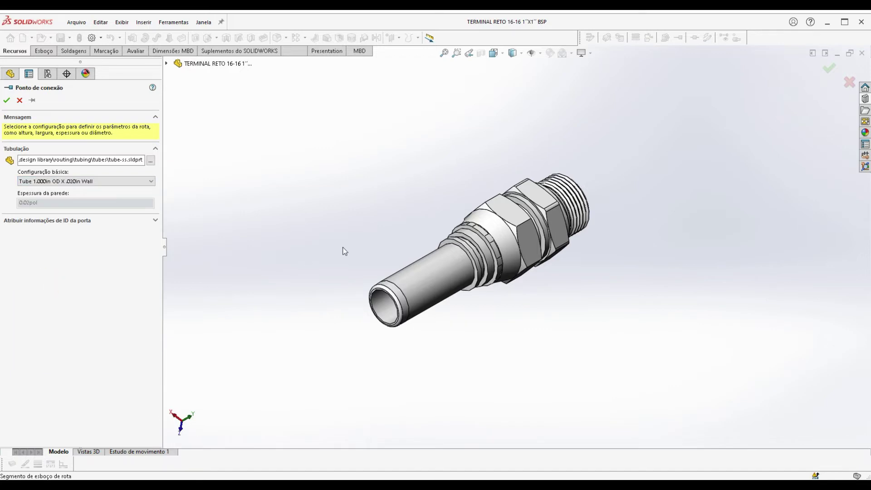
pyautogui.scroll(-4, 485, 265)
pyautogui.click(482, 270)
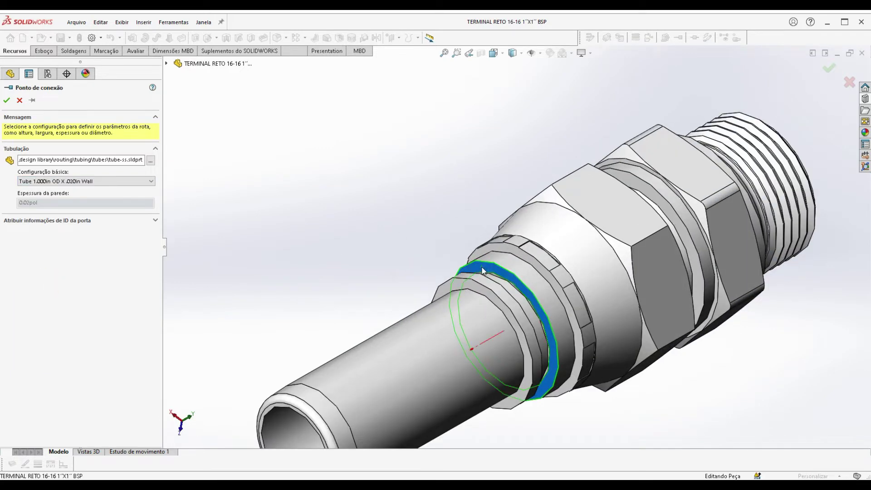
pyautogui.scroll(5, 507, 281)
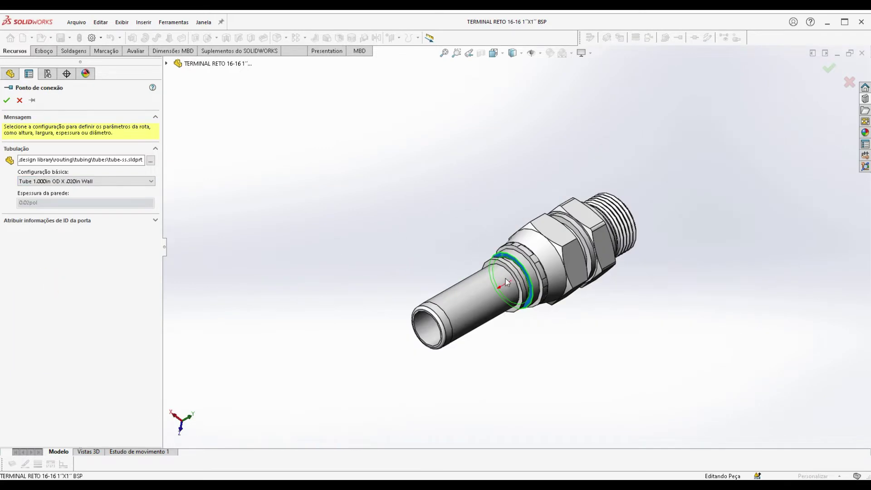
pyautogui.click(7, 100)
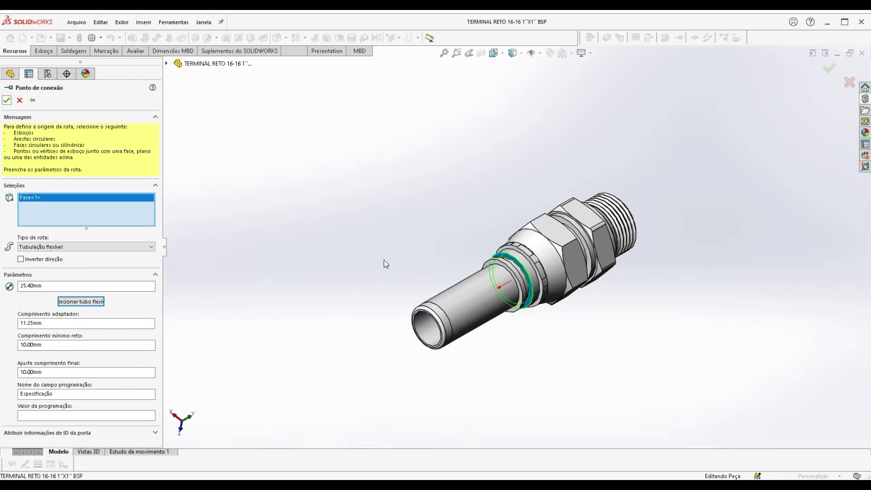
# Start a connection point on the same ring face and open its flexible tube selection
pyautogui.click(679, 38)
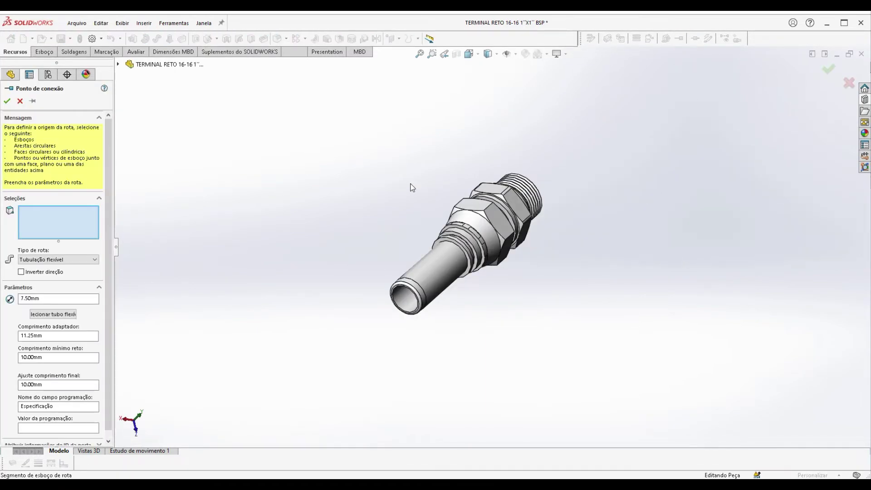
pyautogui.scroll(-5, 427, 249)
pyautogui.click(513, 220)
pyautogui.scroll(3, 470, 245)
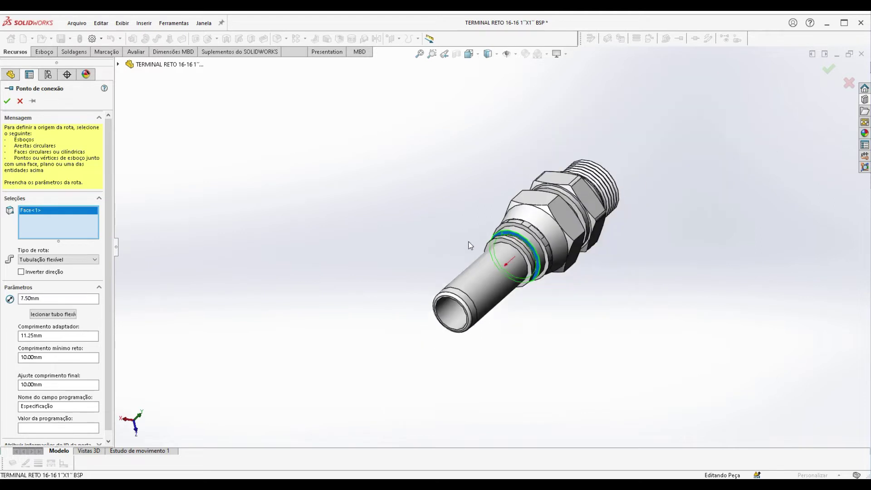
pyautogui.click(68, 315)
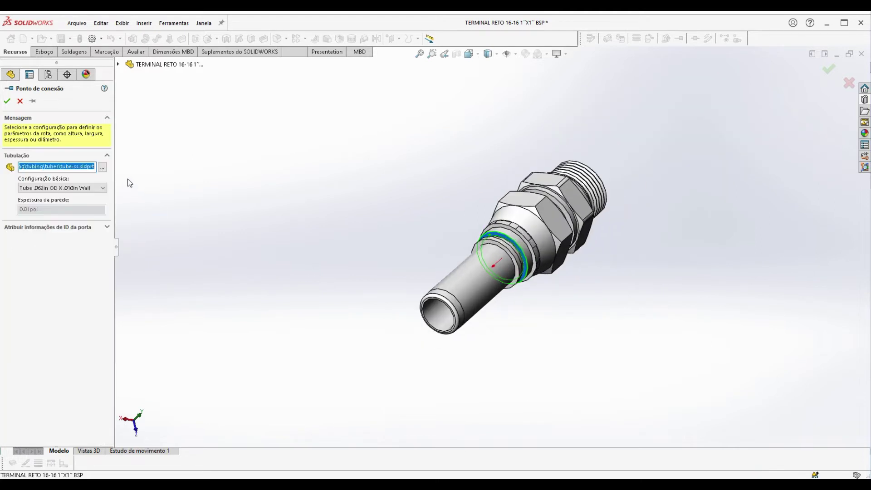
# Widen the property area to show the tube part's file path and copy the full path
pyautogui.moveTo(113, 154); pyautogui.dragTo(237, 154)
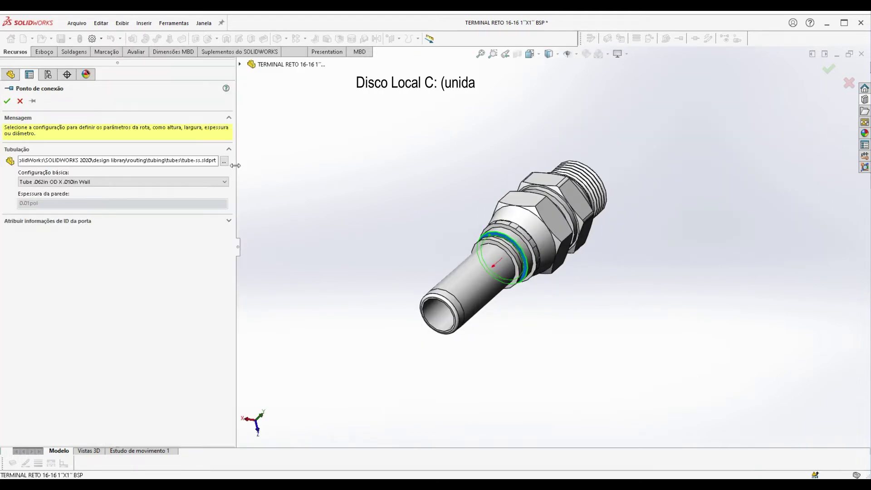
pyautogui.click(163, 160)
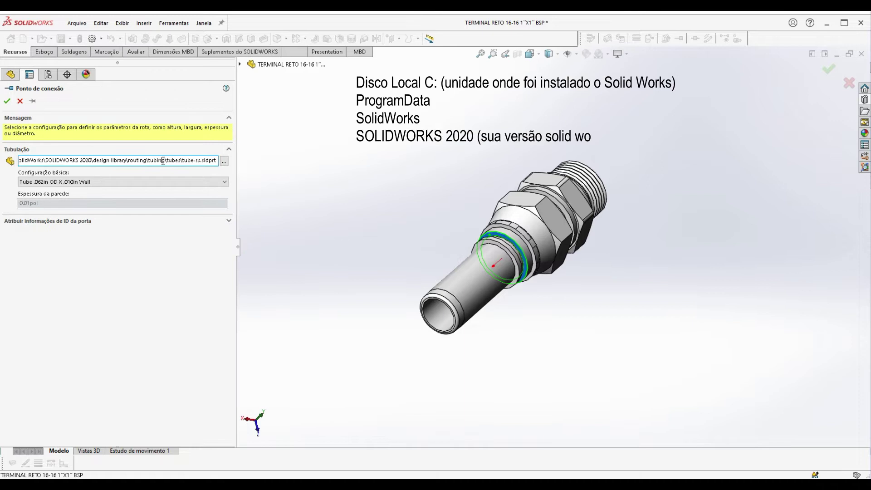
pyautogui.rightClick(125, 160)
pyautogui.click(163, 225)
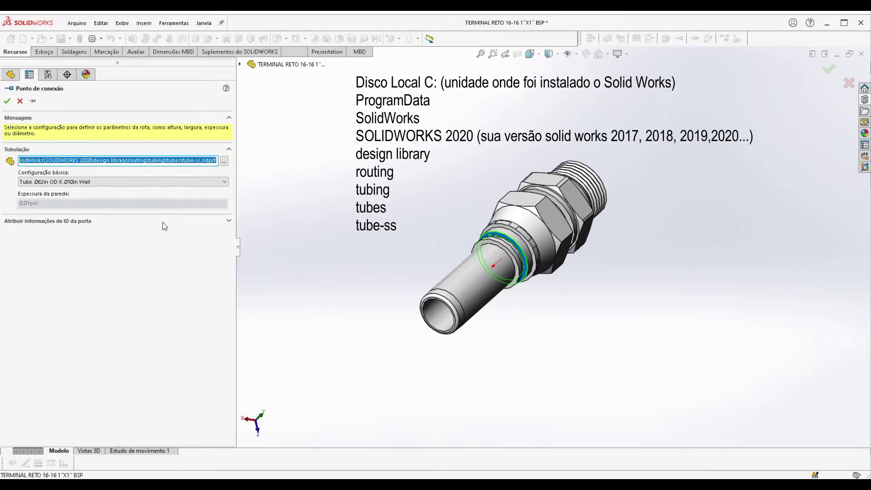
pyautogui.rightClick(195, 160)
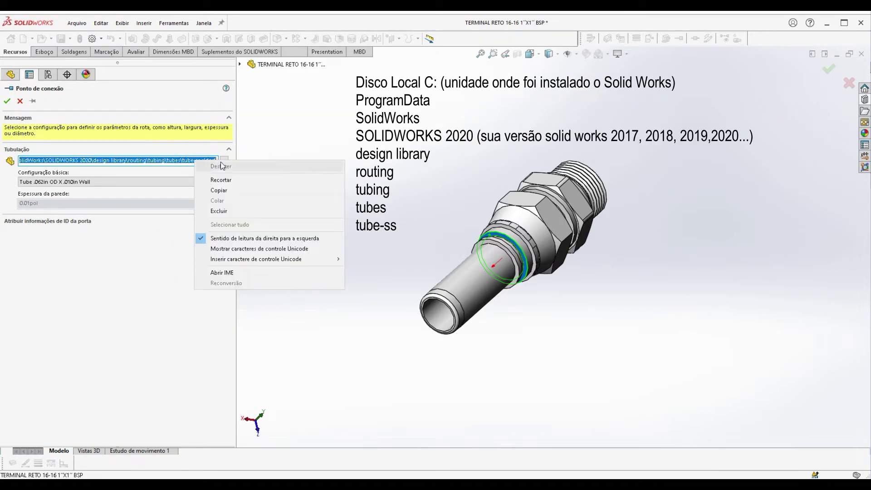
pyautogui.click(222, 191)
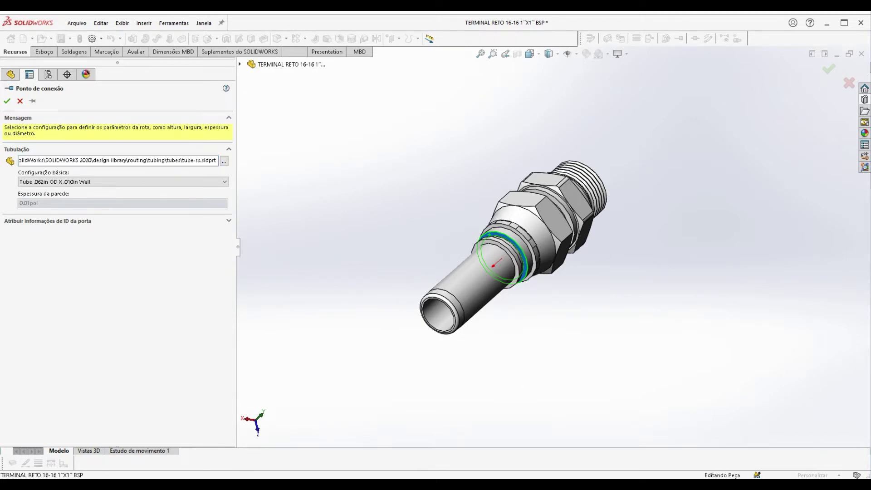
# Switch to File Explorer and open C:\ProgramData\SolidWorks\SOLIDWORKS 2020\design library\routing\tubing\tubes\tube-ss.sldprt using the copied path
pyautogui.hotkey('alt', 'Tab')
pyautogui.click(37, 178)
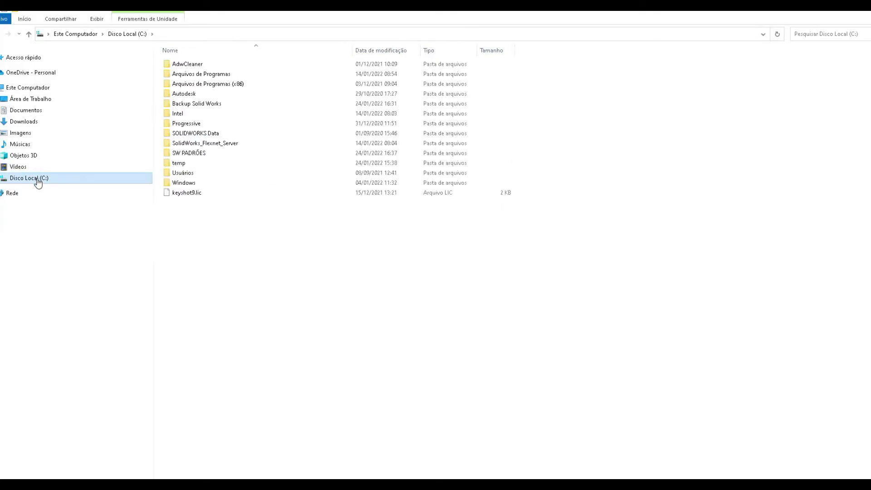
pyautogui.click(180, 35)
pyautogui.rightClick(180, 34)
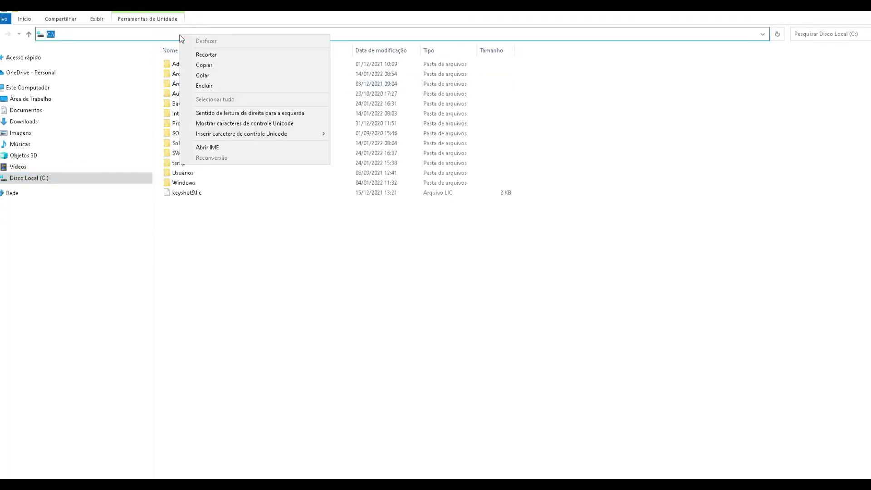
pyautogui.click(204, 75)
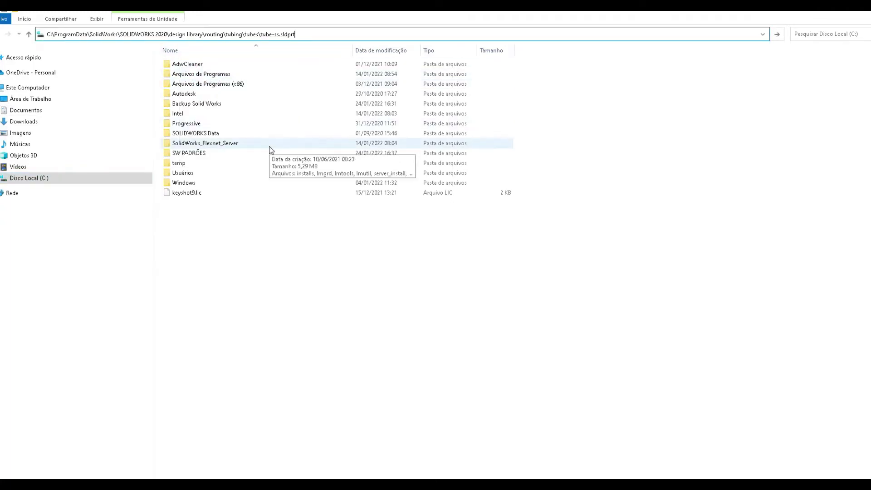
pyautogui.press('Return')
# Examine the tube-ss configurations by activating Tube .062in OD X .028in Wall, Tube .062in OD X .020in Wall and Tube .094in OD X .020in Wall
pyautogui.moveTo(401, 208); pyautogui.dragTo(391, 254, button='middle')
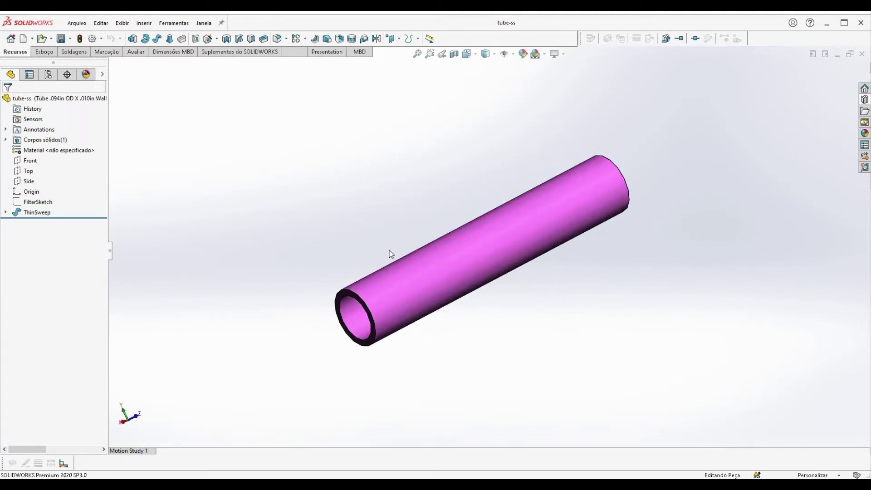
pyautogui.click(50, 74)
pyautogui.moveTo(108, 132); pyautogui.dragTo(236, 152)
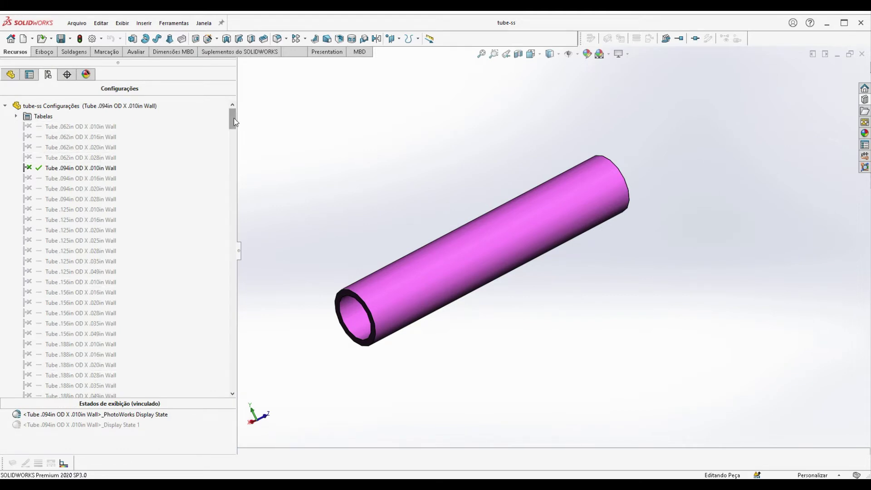
pyautogui.moveTo(237, 121); pyautogui.dragTo(180, 118)
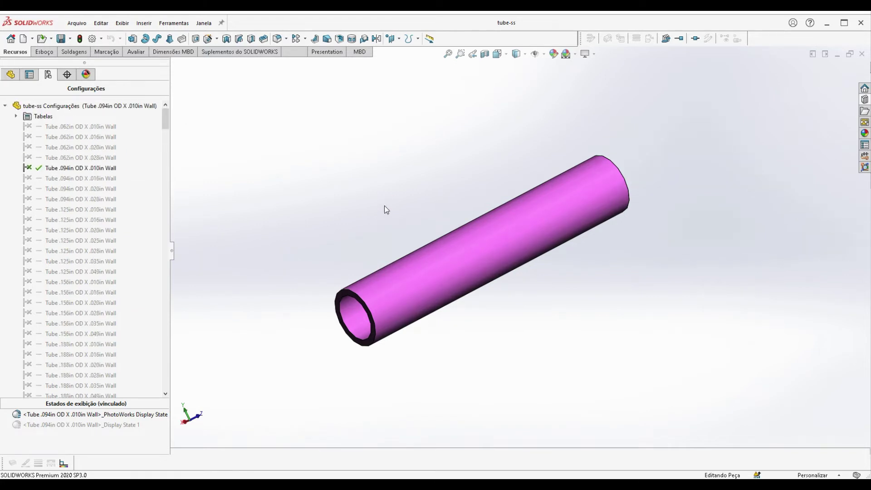
pyautogui.doubleClick(72, 158)
pyautogui.doubleClick(68, 147)
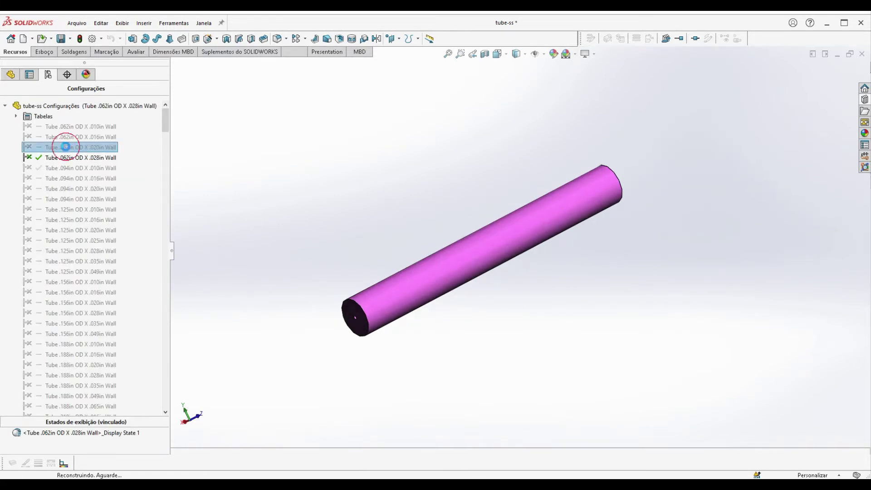
pyautogui.doubleClick(68, 189)
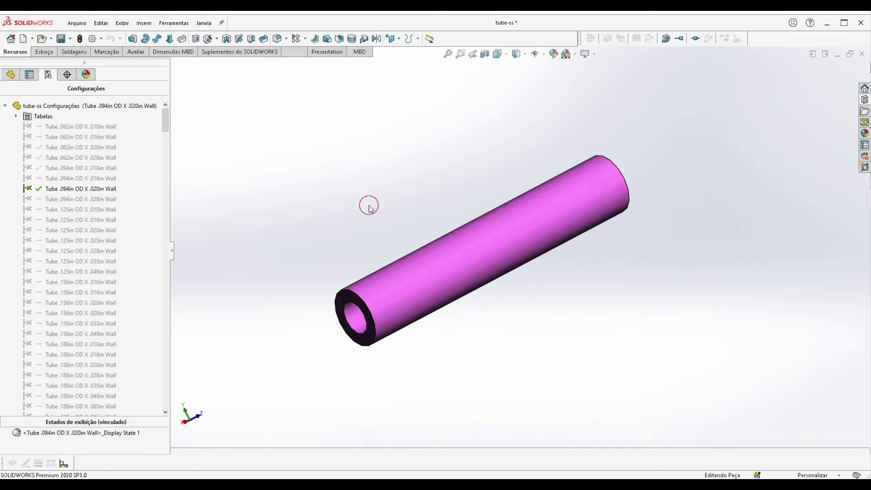
pyautogui.moveTo(577, 307)
pyautogui.mouseDown(button='middle')
pyautogui.moveTo(600, 299)
pyautogui.moveTo(575, 302)
pyautogui.moveTo(583, 295)
pyautogui.mouseUp(button='middle')
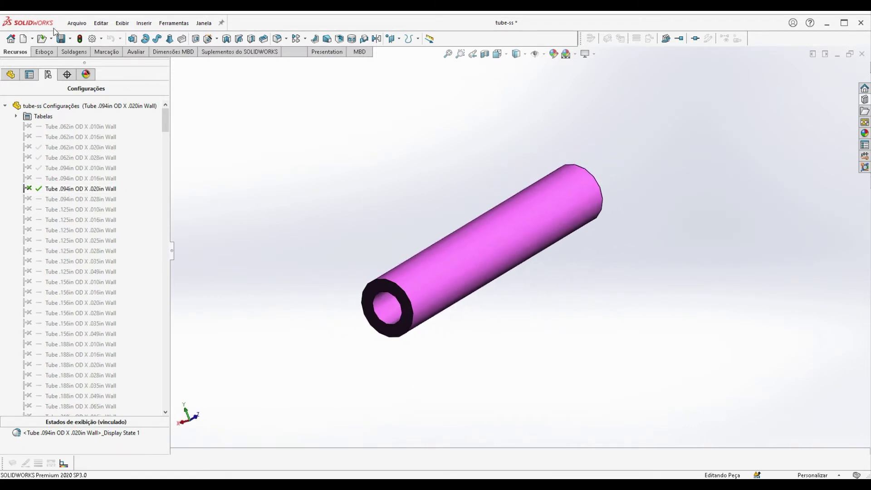
# Save a copy of the tube-ss part in the project's BIBLIOTECA folder
pyautogui.click(77, 24)
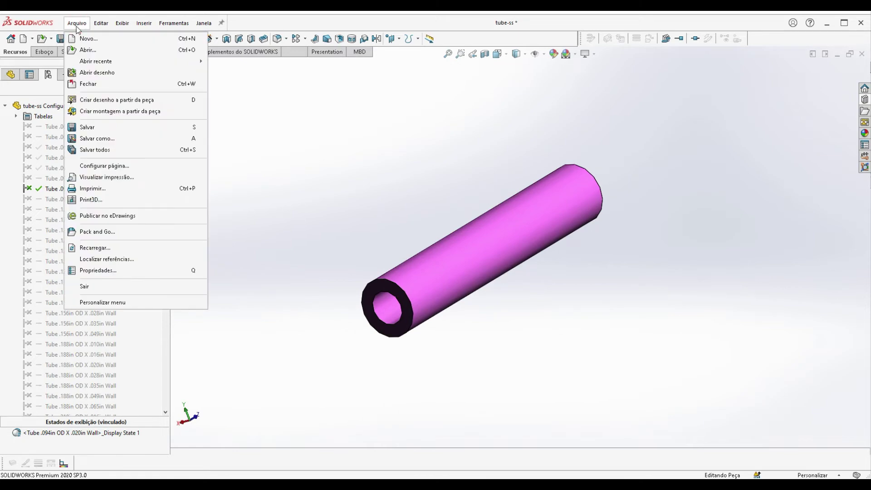
pyautogui.click(97, 139)
pyautogui.click(638, 419)
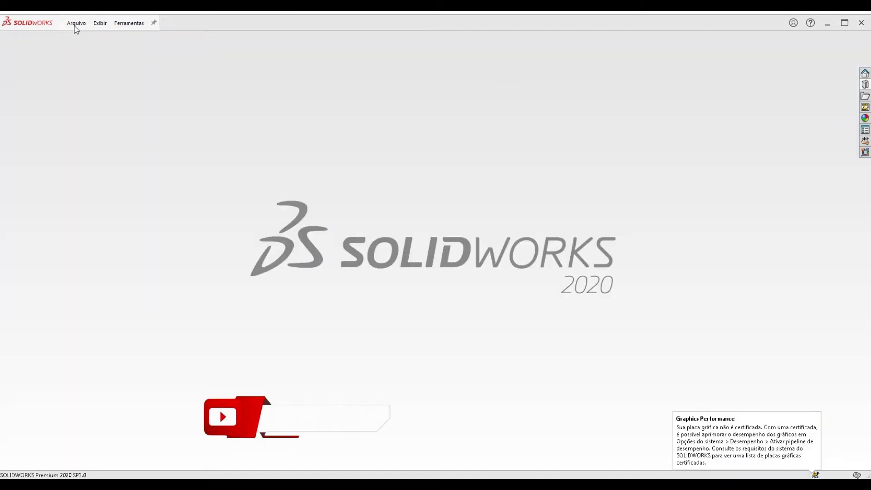
# Open the tube-ss part from the BIBLIOTECA folder
pyautogui.click(76, 23)
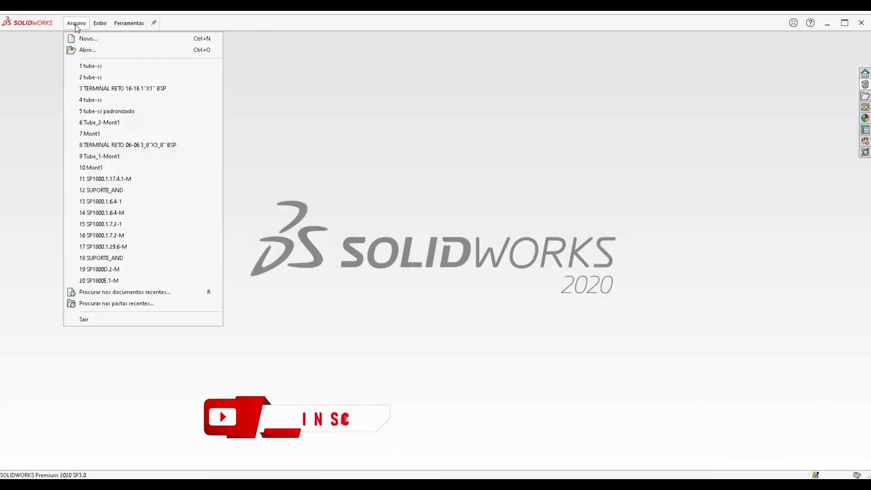
pyautogui.click(84, 49)
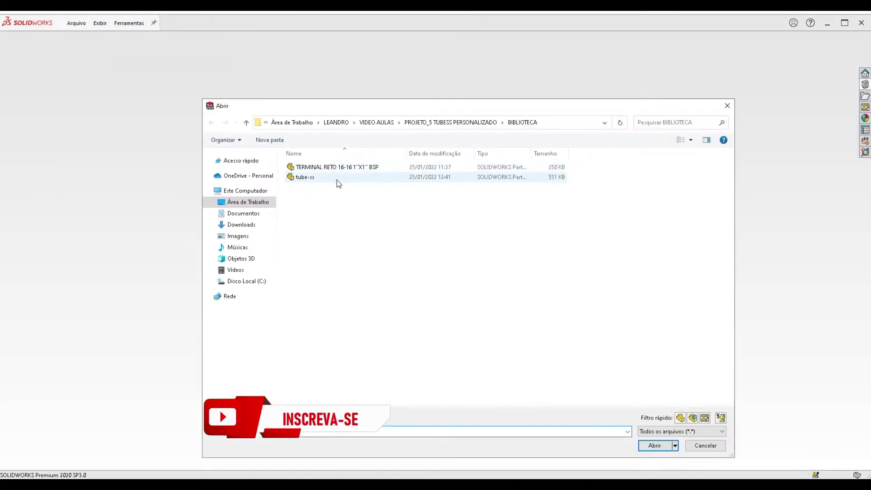
pyautogui.click(302, 180)
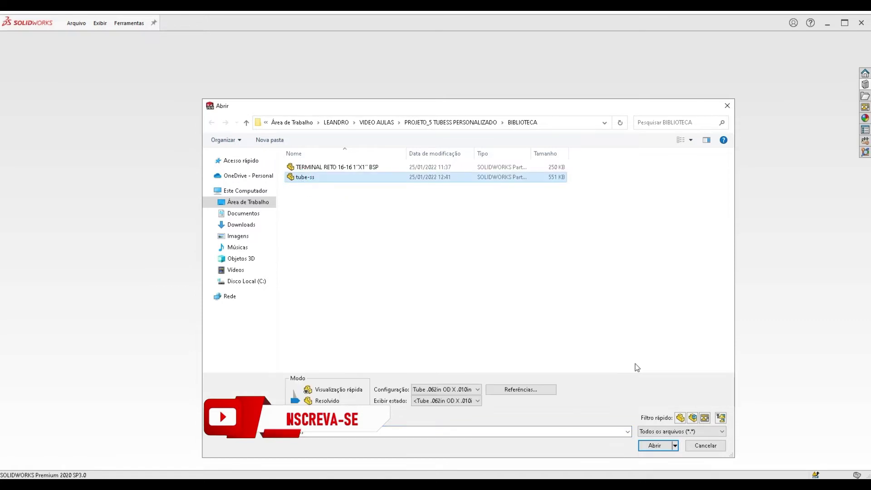
pyautogui.click(657, 445)
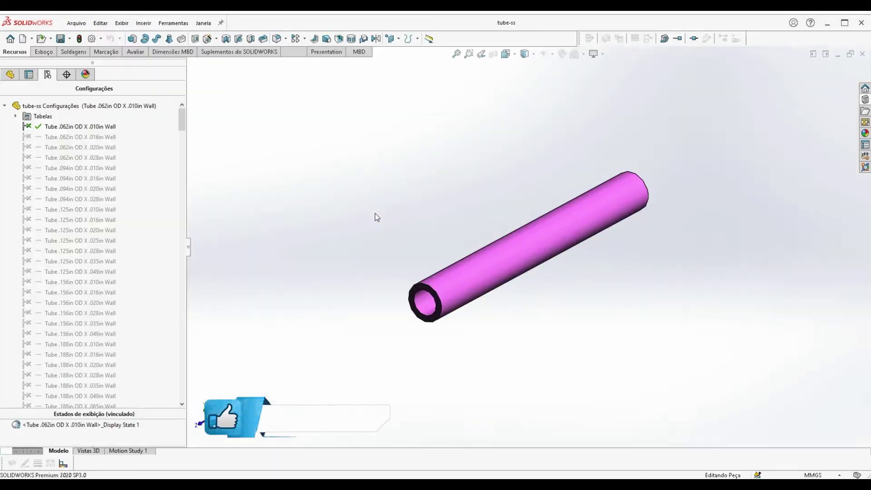
# Add a configuration named MANGUEIRA 1'' 1SN - 180BAR to the tube-ss part
pyautogui.moveTo(181, 128); pyautogui.dragTo(162, 136)
pyautogui.rightClick(53, 107)
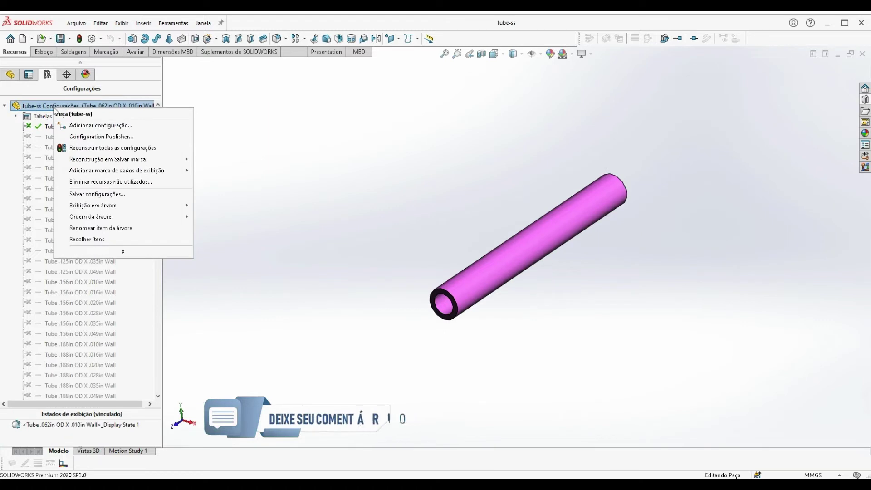
pyautogui.click(101, 126)
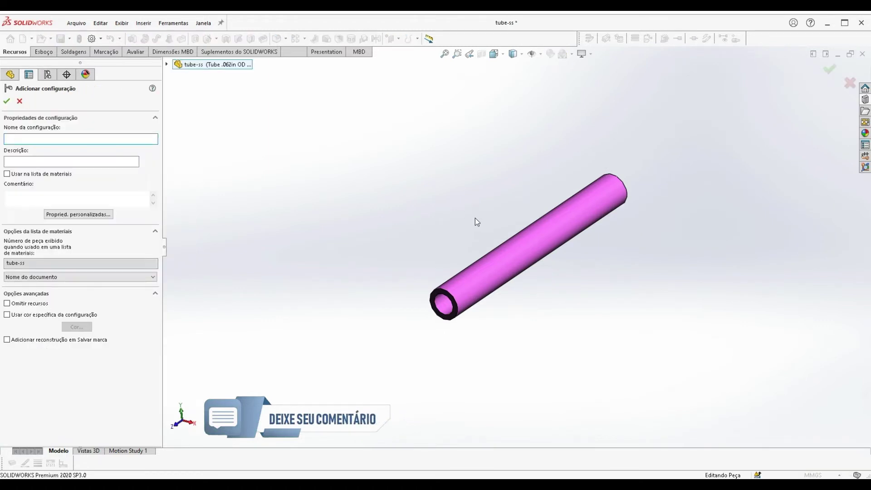
pyautogui.write('MANGUEIRA 1" 1SN - 180BAR')
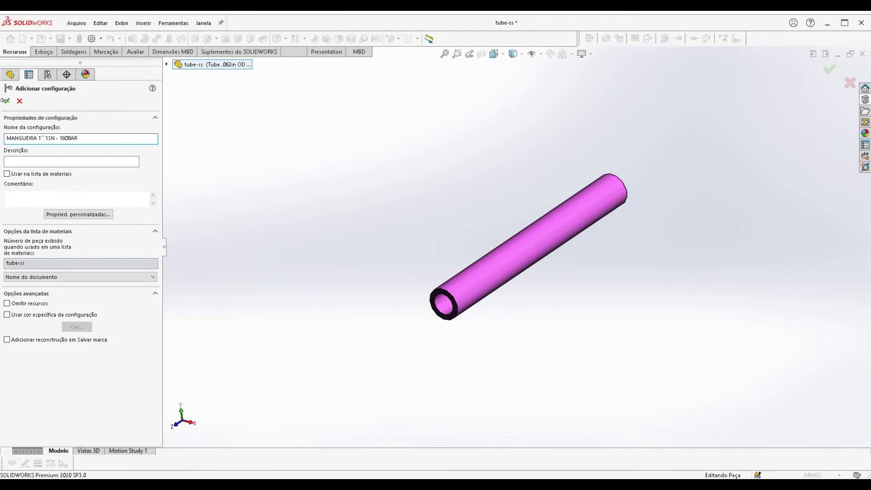
pyautogui.click(7, 101)
pyautogui.moveTo(450, 240); pyautogui.dragTo(498, 215, button='middle')
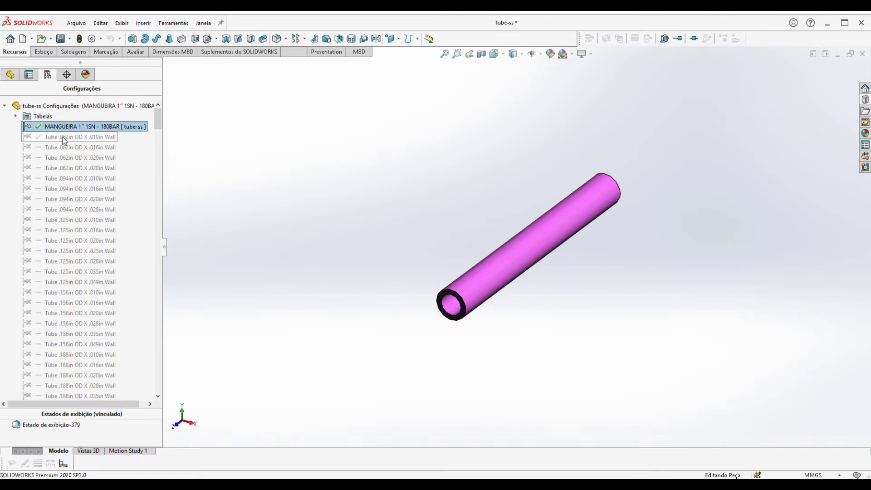
# Open FilterSketch of the tube-ss part for editing in the front view
pyautogui.click(10, 74)
pyautogui.press('f')
pyautogui.hotkey('ctrl', '1')
pyautogui.click(43, 202)
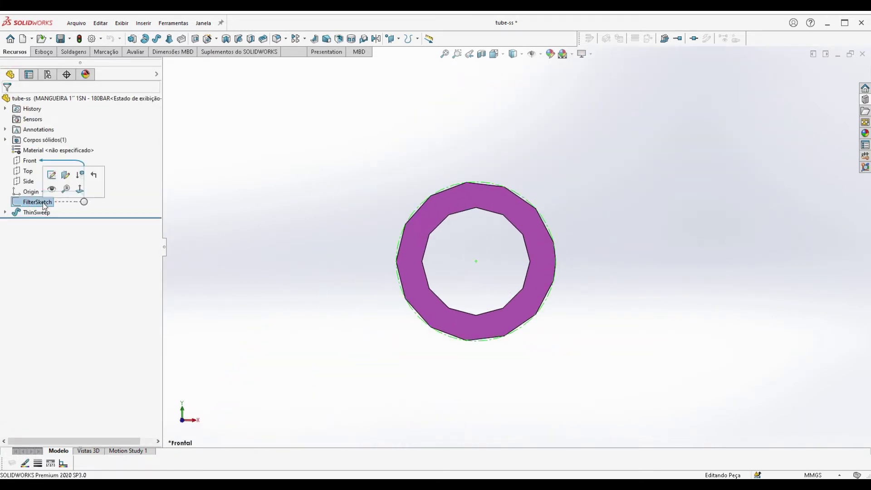
pyautogui.click(51, 174)
pyautogui.scroll(5, 585, 193)
pyautogui.scroll(-3, 632, 176)
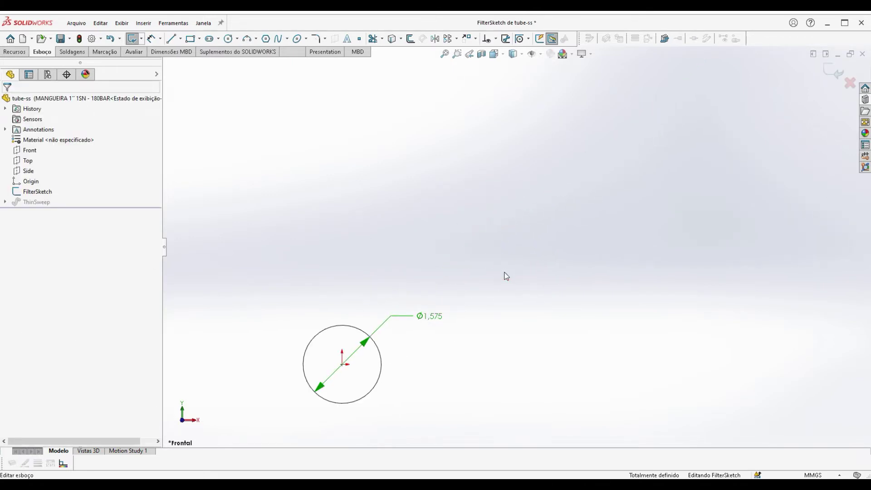
# Check the unit system in the tube-ss document properties
pyautogui.click(811, 475)
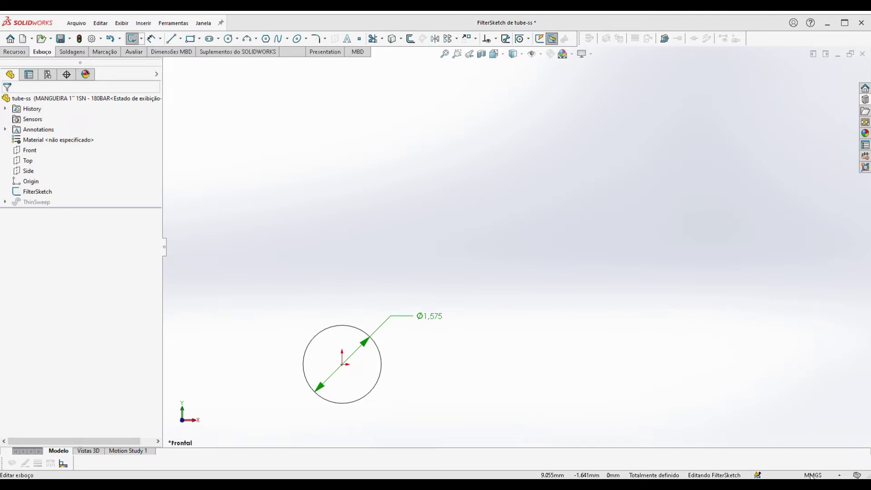
pyautogui.click(499, 260)
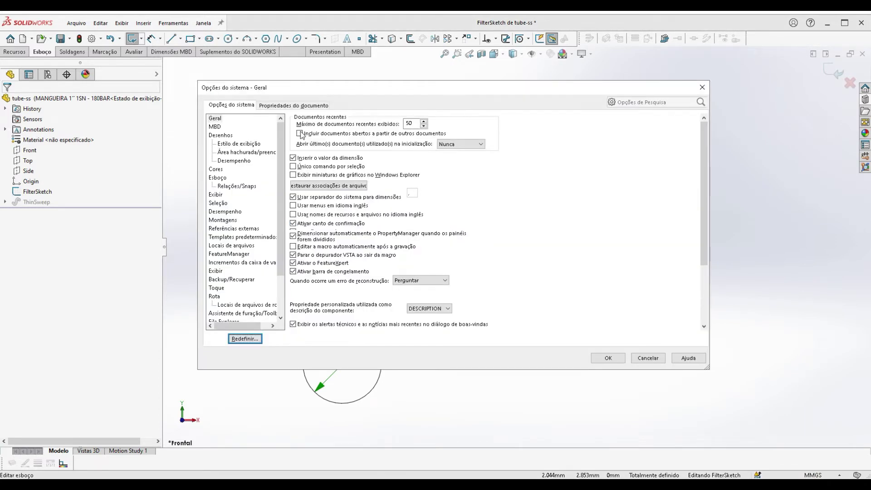
pyautogui.click(281, 105)
pyautogui.click(220, 186)
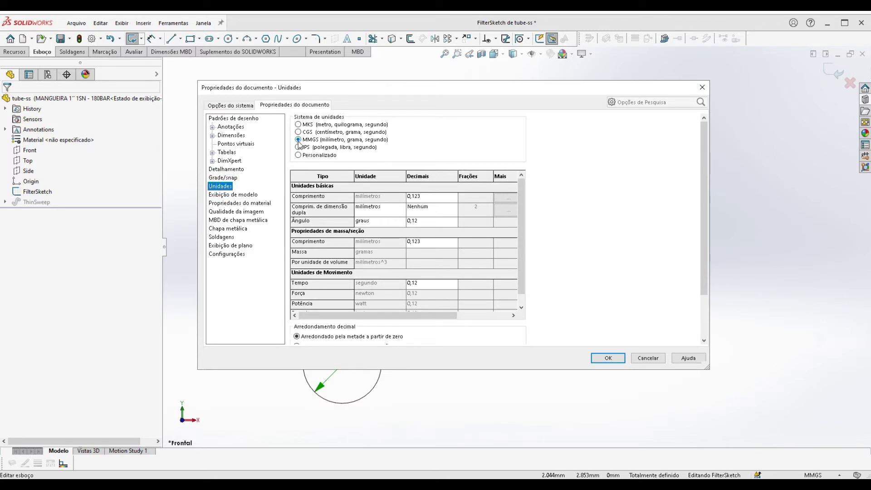
pyautogui.click(608, 358)
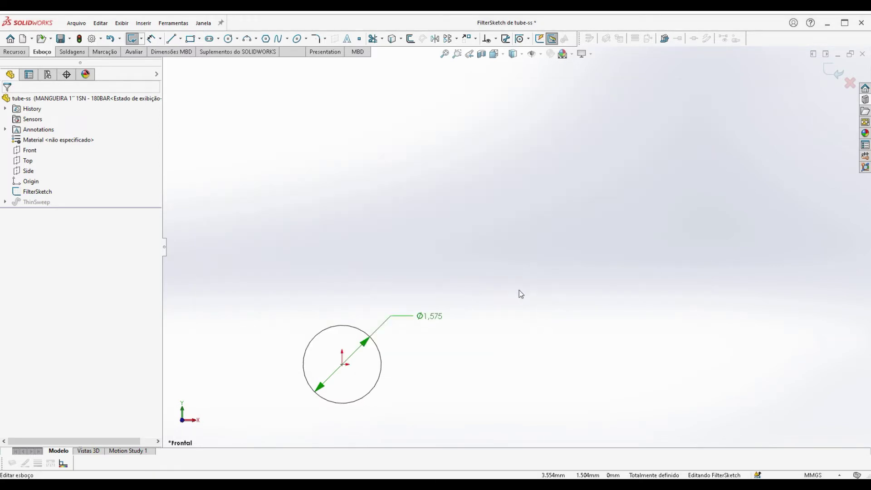
# Set the FilterSketch circle's diameter to 25.4 mm and finish the sketch
pyautogui.doubleClick(433, 315)
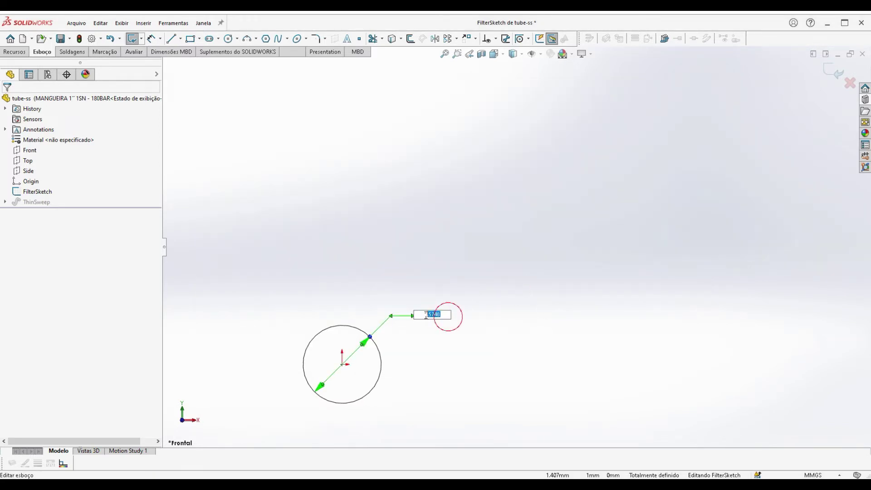
pyautogui.write('25,4')
pyautogui.press('Return')
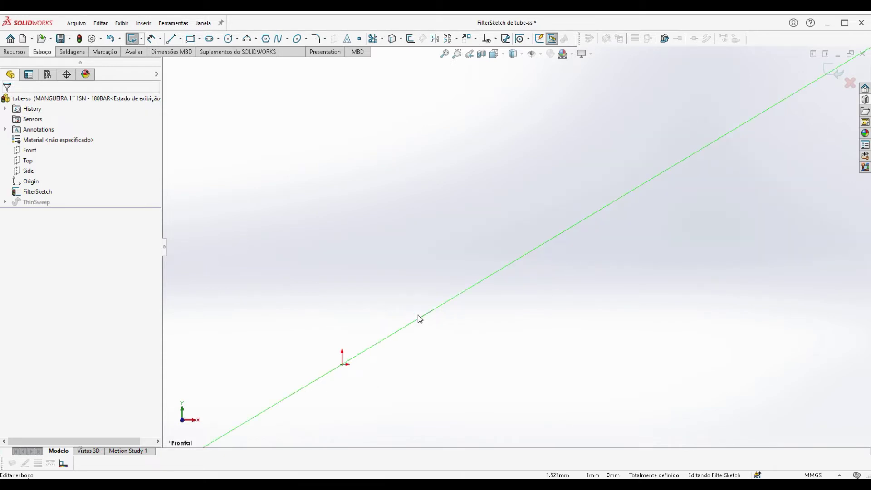
pyautogui.scroll(10, 415, 255)
pyautogui.moveTo(590, 194); pyautogui.dragTo(630, 177)
pyautogui.click(836, 73)
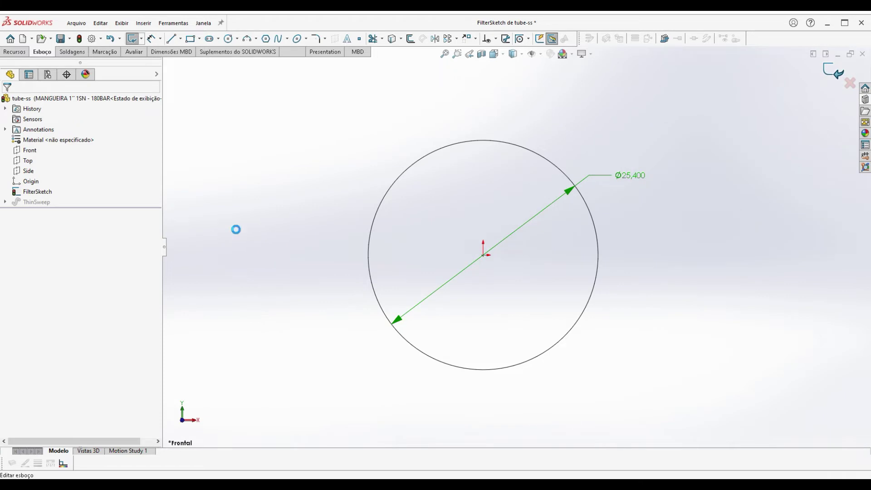
# Open the ThinSweep's PipeSketch for editing and set its outer diameter to 35.3 mm
pyautogui.click(5, 212)
pyautogui.click(39, 222)
pyautogui.click(52, 193)
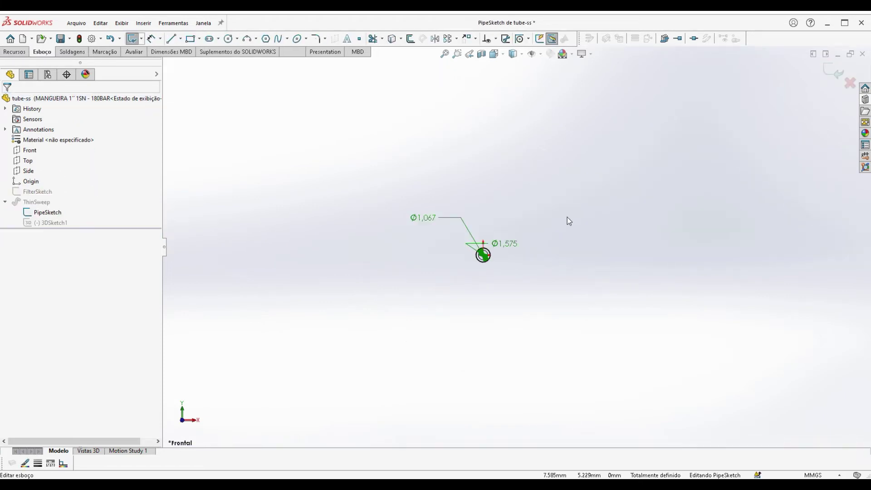
pyautogui.doubleClick(521, 250)
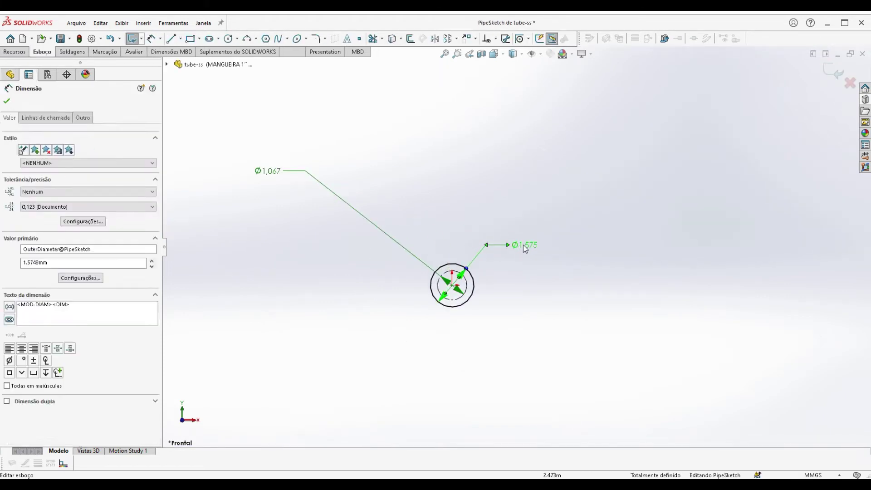
pyautogui.moveTo(534, 245); pyautogui.dragTo(526, 246)
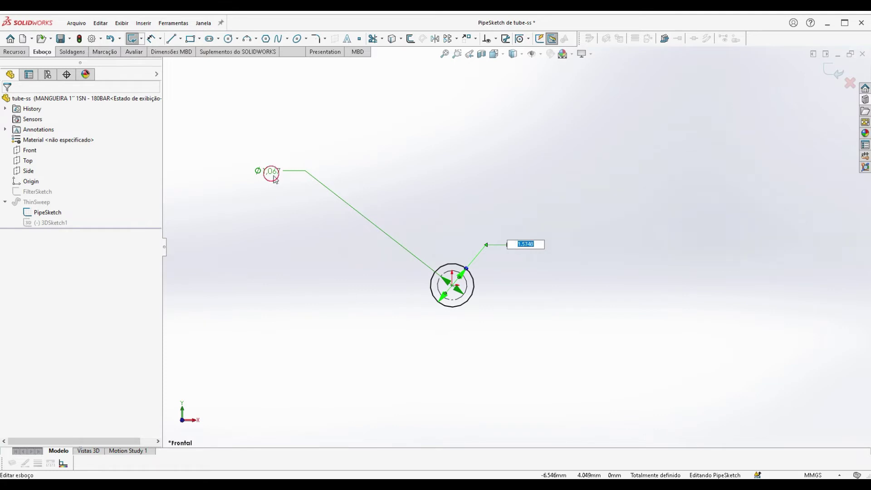
pyautogui.moveTo(272, 171); pyautogui.dragTo(390, 254)
pyautogui.click(535, 297)
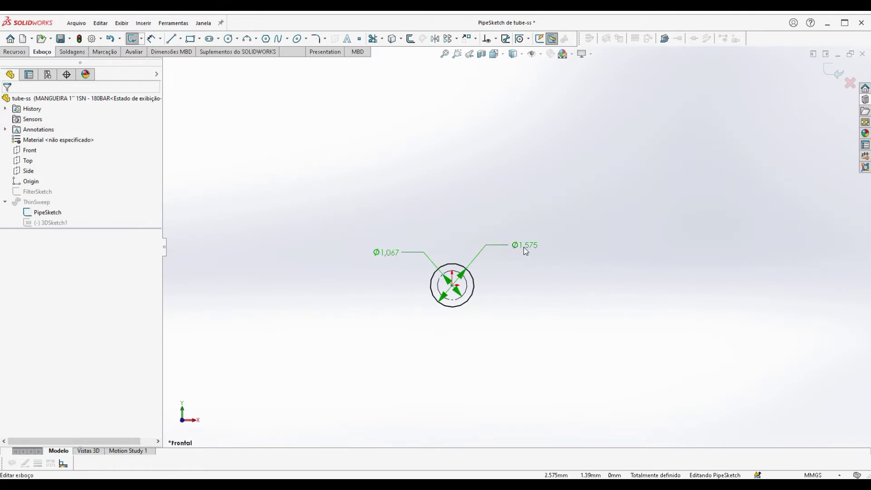
pyautogui.doubleClick(524, 247)
pyautogui.write('35,3')
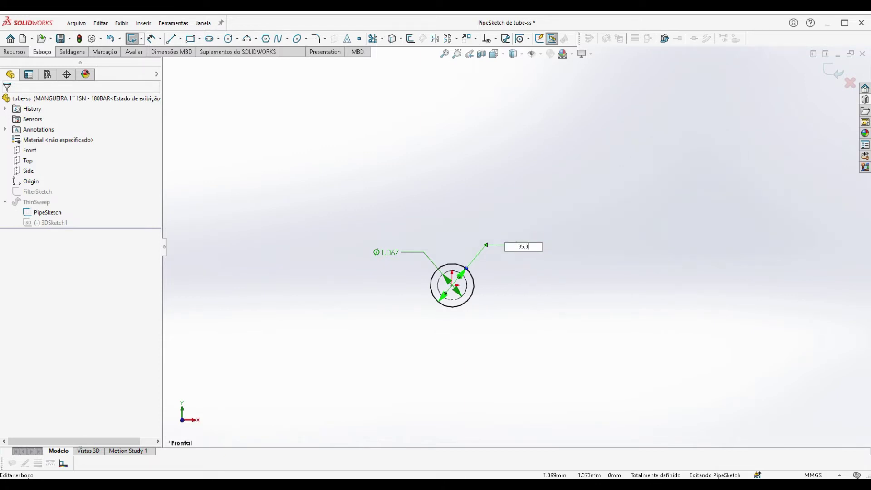
pyautogui.press('Return')
pyautogui.press('f')
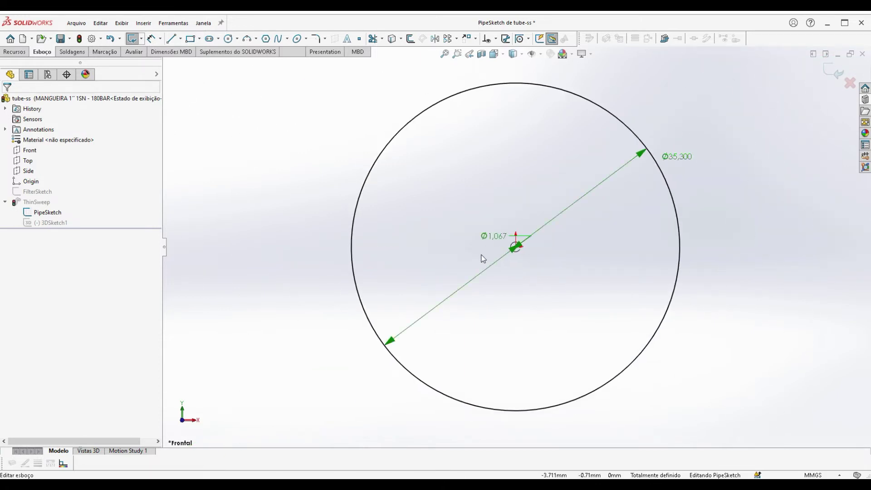
# Set the PipeSketch inner diameter to 25.4 mm and arrange both diameter dimensions beside the circles
pyautogui.moveTo(421, 292); pyautogui.dragTo(272, 156)
pyautogui.doubleClick(272, 156)
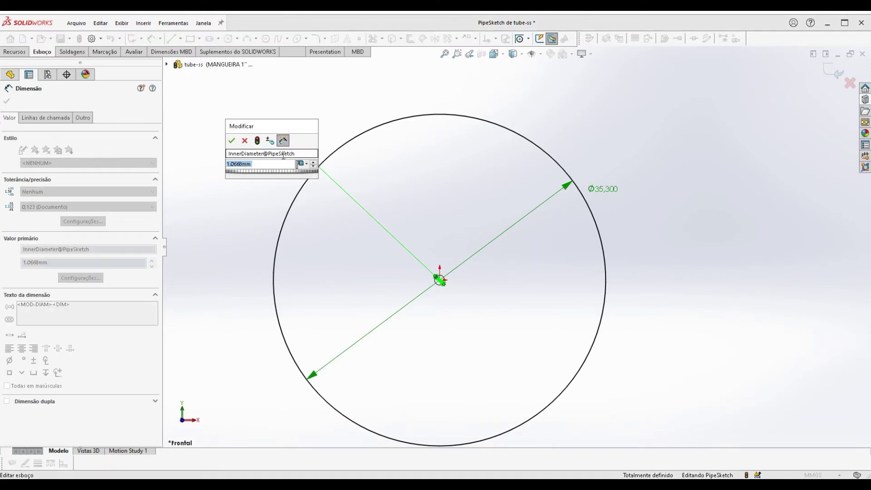
pyautogui.write('25,4')
pyautogui.press('Return')
pyautogui.click(497, 266)
pyautogui.click(500, 266)
pyautogui.scroll(3, 499, 265)
pyautogui.moveTo(315, 152); pyautogui.dragTo(359, 189)
pyautogui.moveTo(583, 205); pyautogui.dragTo(594, 183)
pyautogui.scroll(-1, 485, 248)
# Draw a horizontal centreline between the outer and inner circles of PipeSketch and dimension its length
pyautogui.click(180, 38)
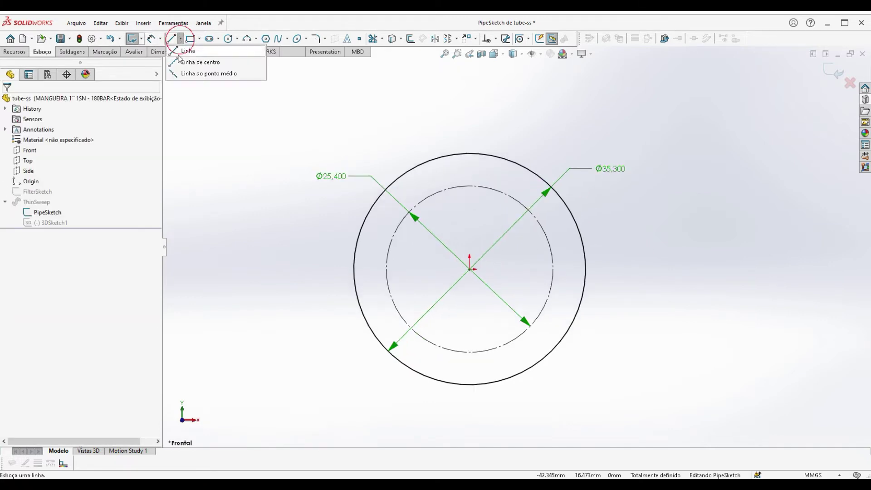
pyautogui.click(193, 60)
pyautogui.click(354, 269)
pyautogui.click(386, 269)
pyautogui.press('Escape')
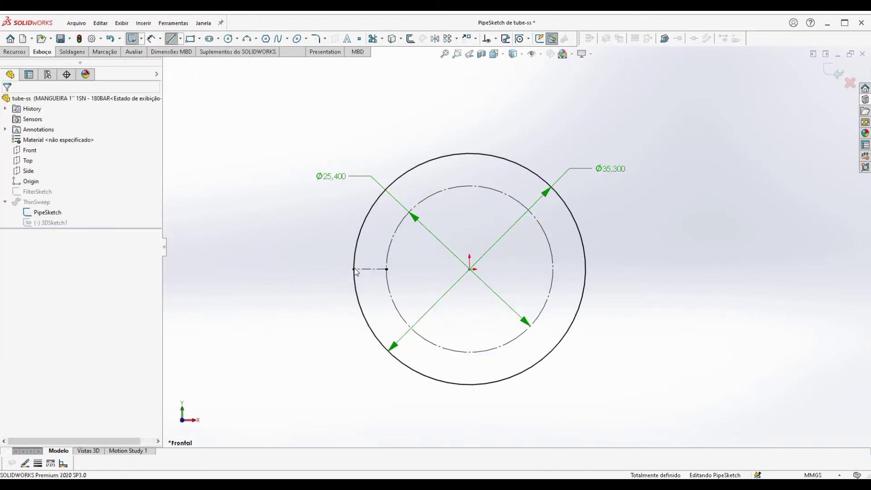
pyautogui.click(151, 39)
pyautogui.click(354, 269)
pyautogui.click(387, 269)
pyautogui.click(415, 136)
pyautogui.click(431, 214)
pyautogui.press('Escape')
# Delete the wall thickness dimension and the centreline between the two circles
pyautogui.click(379, 136)
pyautogui.press('Delete')
pyautogui.click(377, 268)
pyautogui.press('Delete')
# Finish PipeSketch and set the ThinSweep's thin-feature thickness to 4.95 mm
pyautogui.hotkey('ctrl', 'b')
pyautogui.click(32, 212)
pyautogui.rightClick(31, 212)
pyautogui.click(42, 195)
pyautogui.click(47, 233)
pyautogui.doubleClick(48, 233)
pyautogui.write('4.950mm')
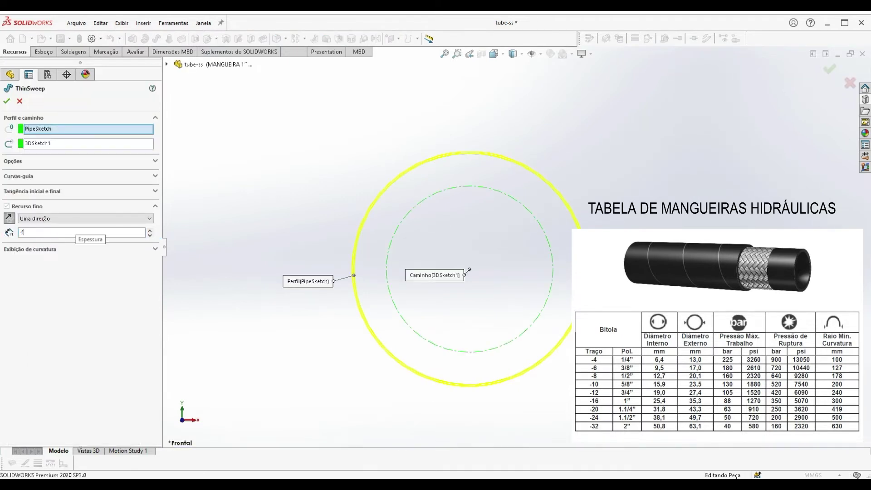
pyautogui.click(6, 100)
# Measure the diameter of the hose's inner circular edge
pyautogui.moveTo(405, 268); pyautogui.dragTo(466, 313, button='middle')
pyautogui.click(466, 309)
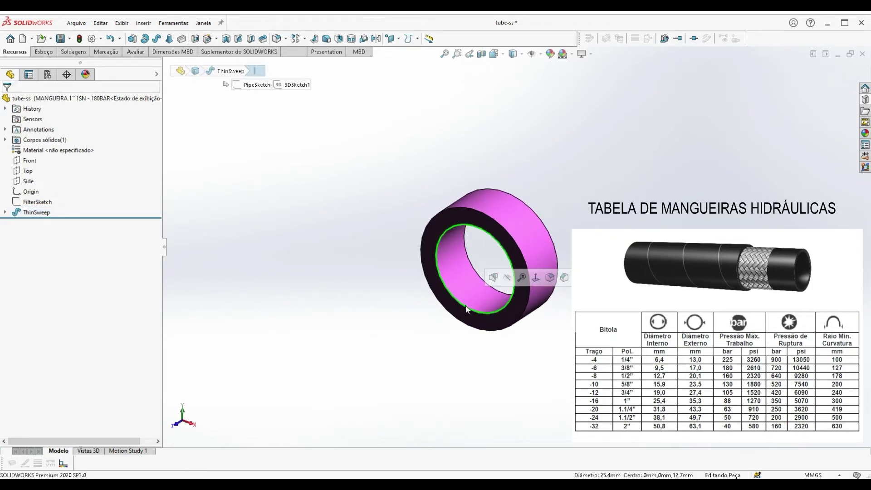
pyautogui.press('m')
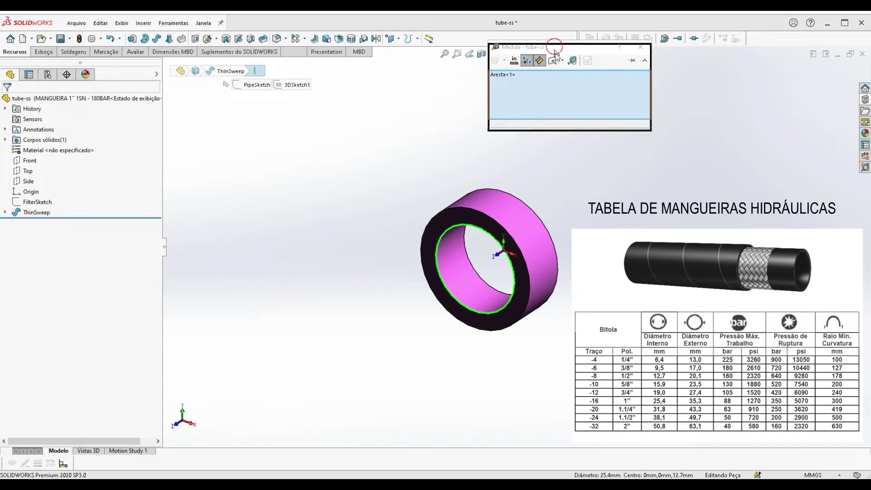
pyautogui.moveTo(657, 197); pyautogui.dragTo(648, 199)
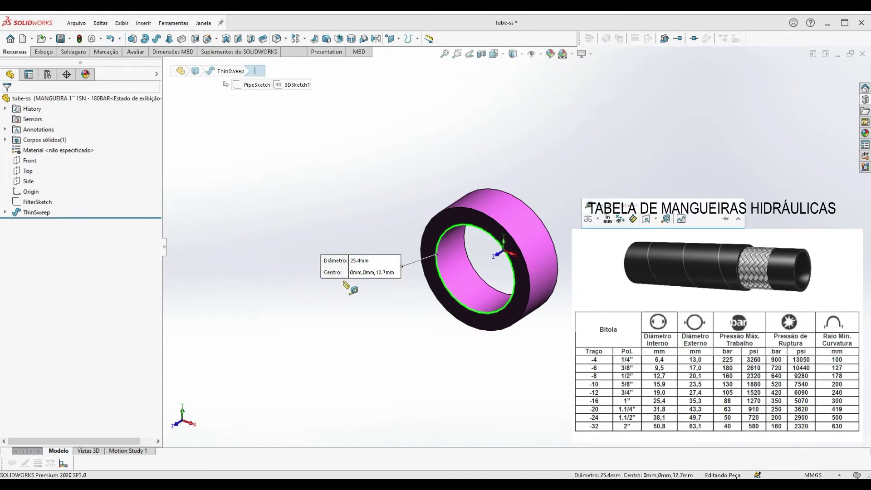
pyautogui.click(739, 206)
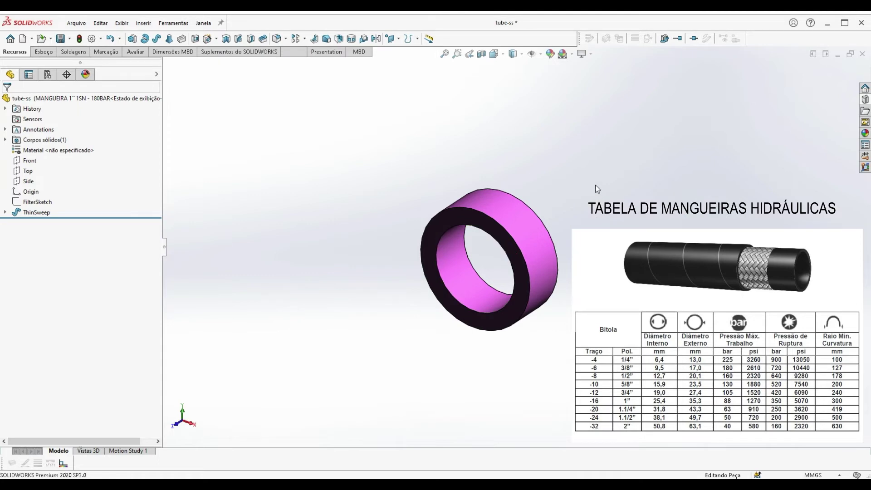
# Change the colour of the whole tube-ss part to a very dark grey from the grayscale palette
pyautogui.rightClick(46, 98)
pyautogui.rightClick(36, 212)
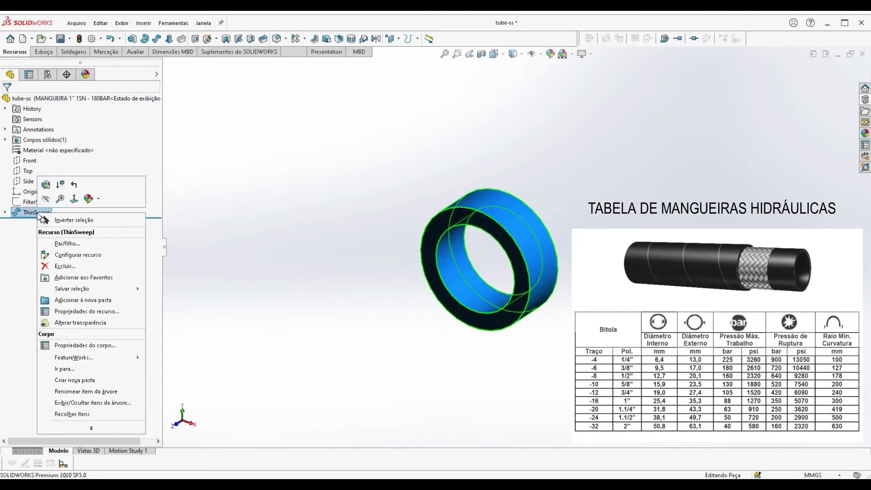
pyautogui.click(93, 207)
pyautogui.click(109, 244)
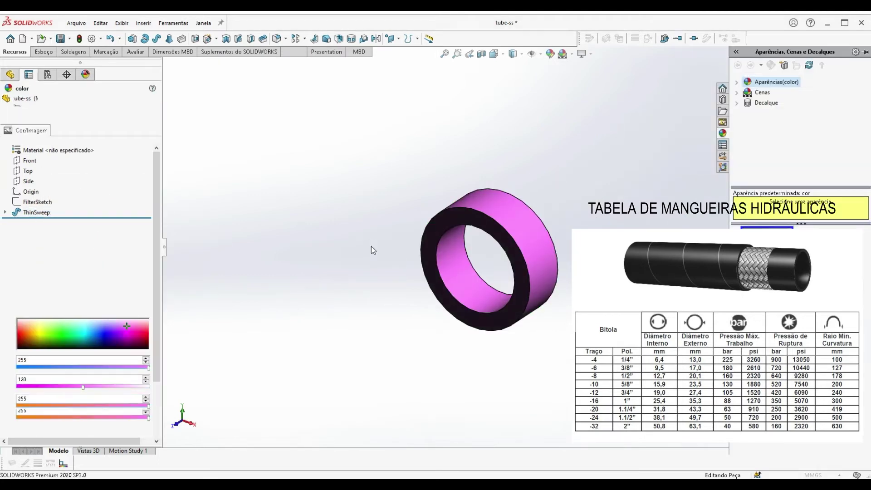
pyautogui.click(58, 302)
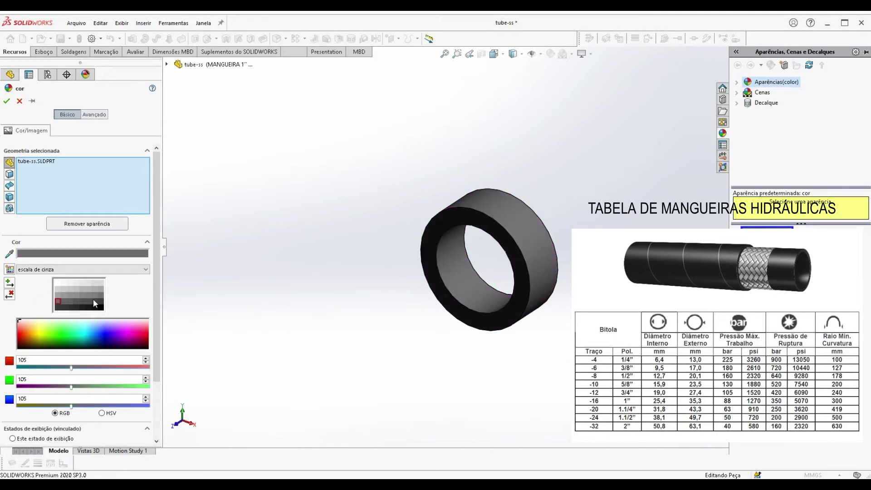
pyautogui.click(100, 301)
pyautogui.click(6, 101)
pyautogui.scroll(-2, 585, 248)
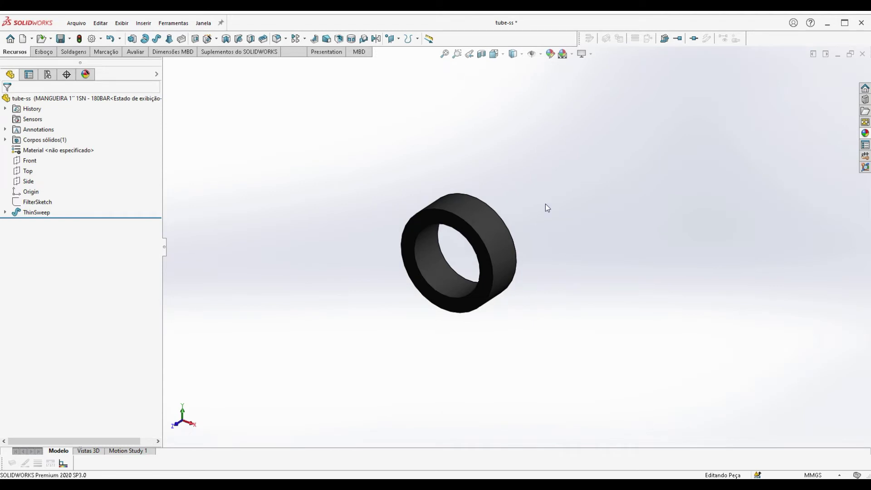
# Save the part and add a configuration named MANGUEIRA 3_4'' 1SN - 105BAR
pyautogui.click(60, 39)
pyautogui.click(48, 74)
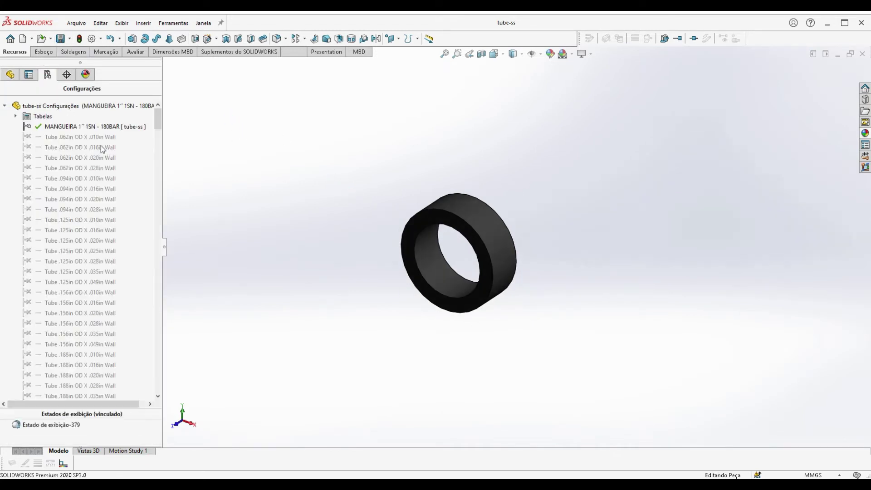
pyautogui.rightClick(66, 109)
pyautogui.click(99, 129)
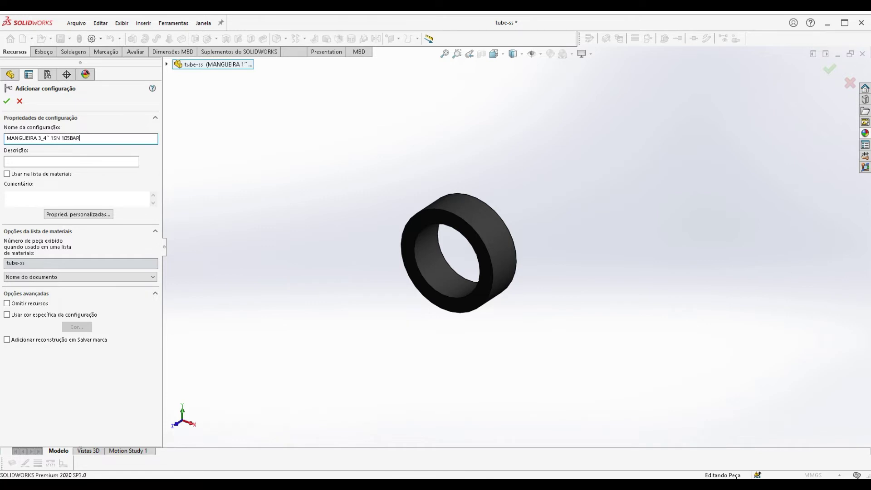
pyautogui.click(7, 101)
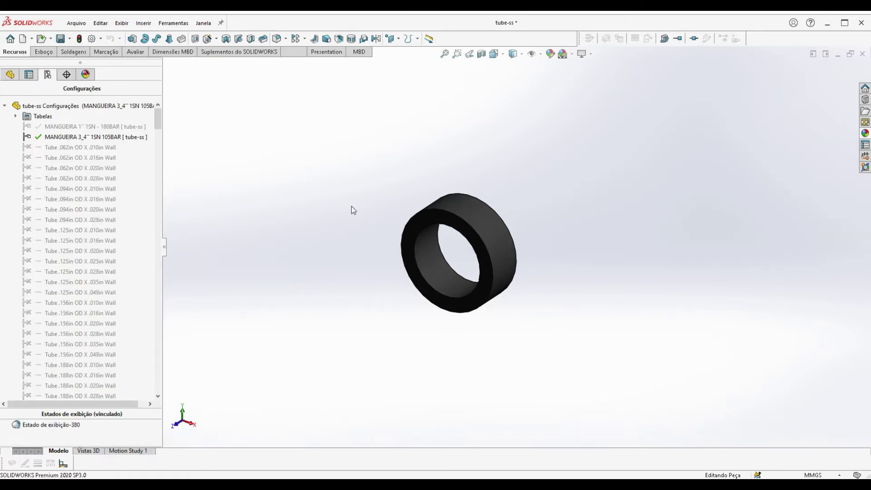
pyautogui.rightClick(96, 140)
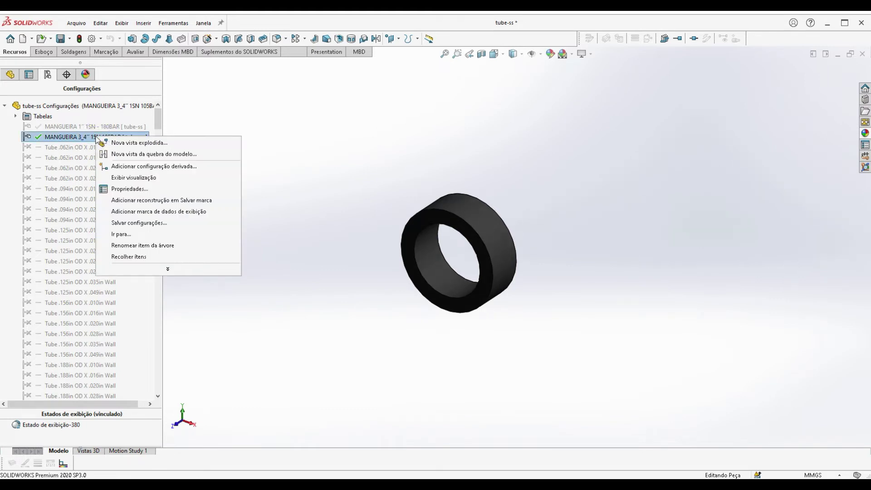
pyautogui.click(320, 182)
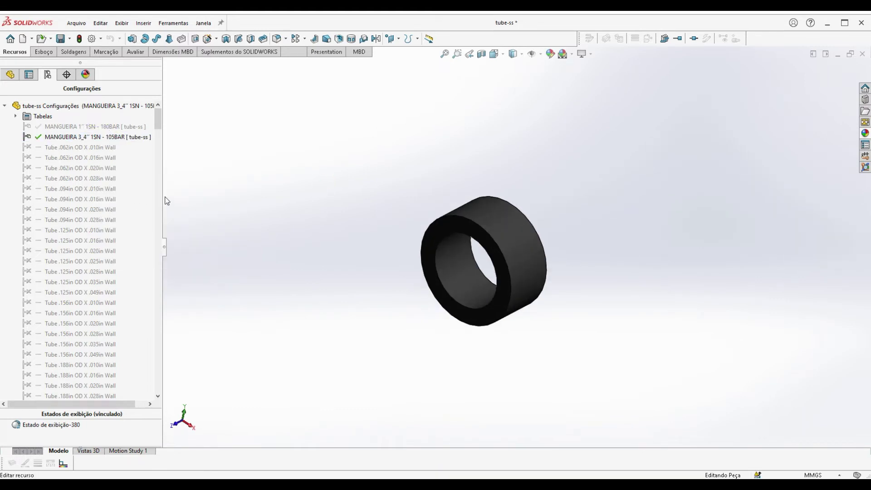
# Add a configuration named MANGUEIRA 5_8'' 1SN - 130BAR to the tube-ss part
pyautogui.rightClick(62, 106)
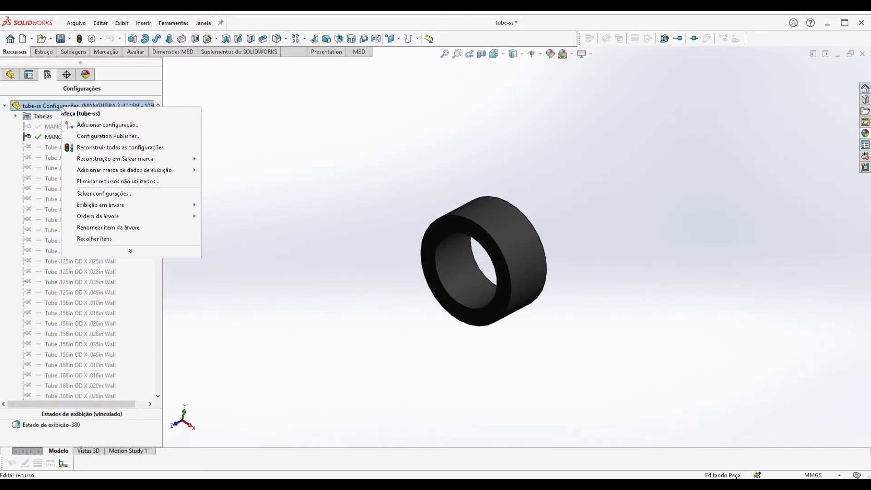
pyautogui.click(99, 128)
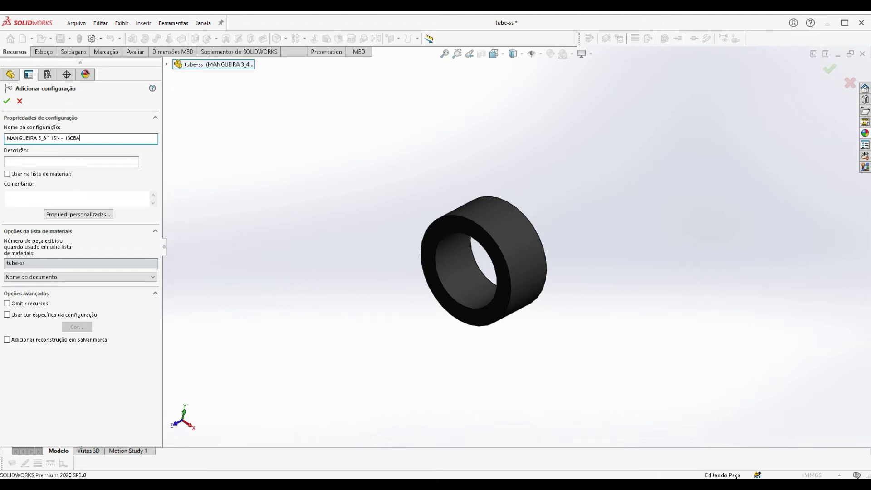
pyautogui.click(6, 101)
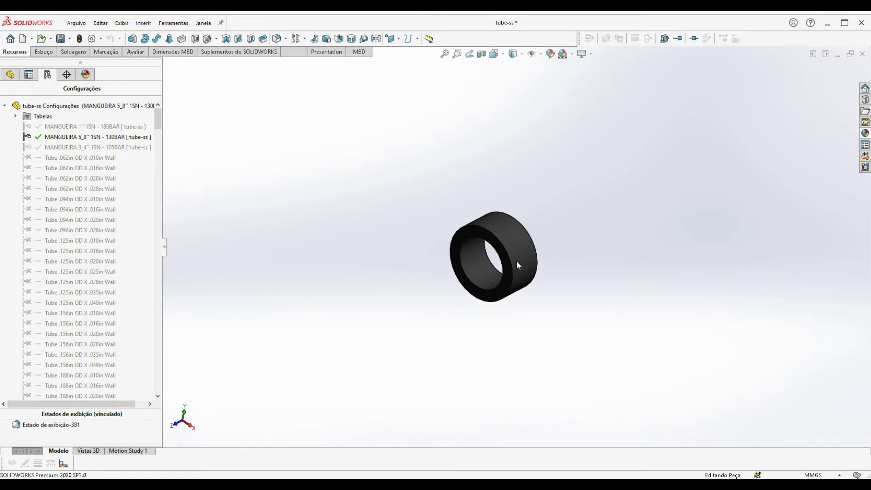
# Set the circle diameter in FilterSketch to 23.5 mm for the MANGUEIRA 5_8'' 1SN - 130BAR configuration
pyautogui.scroll(-3, 517, 263)
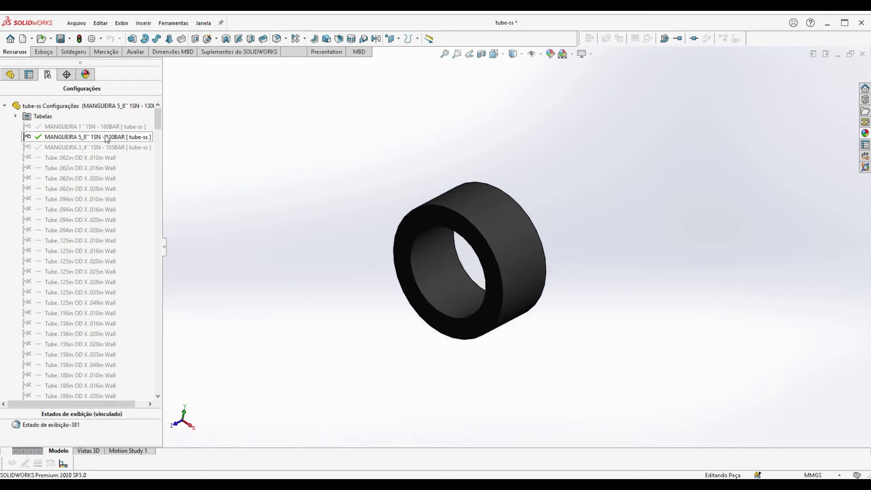
pyautogui.click(10, 74)
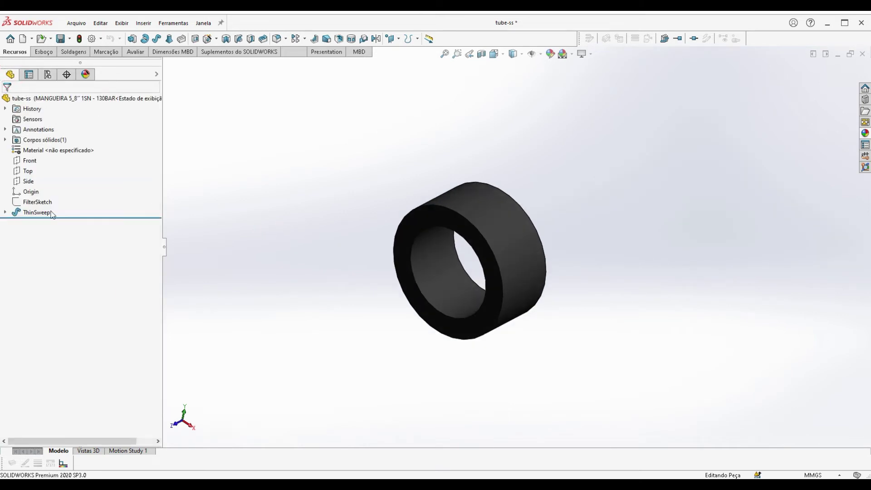
pyautogui.click(34, 203)
pyautogui.click(42, 175)
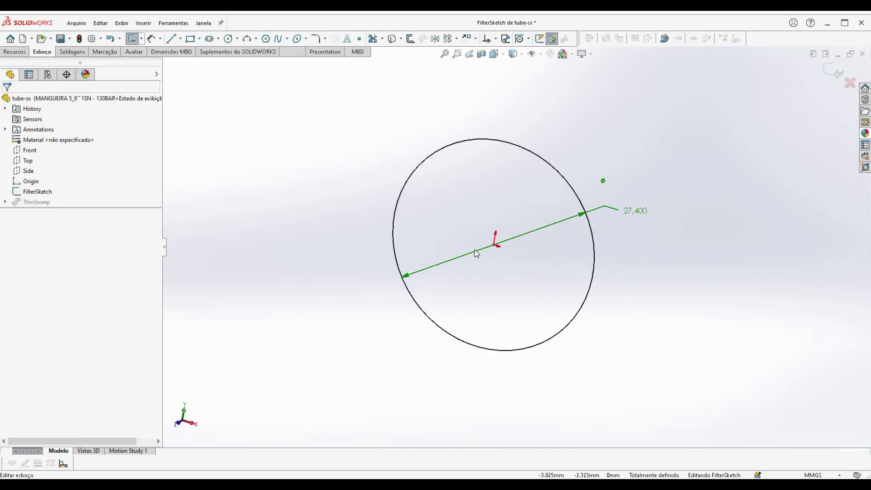
pyautogui.click(557, 195)
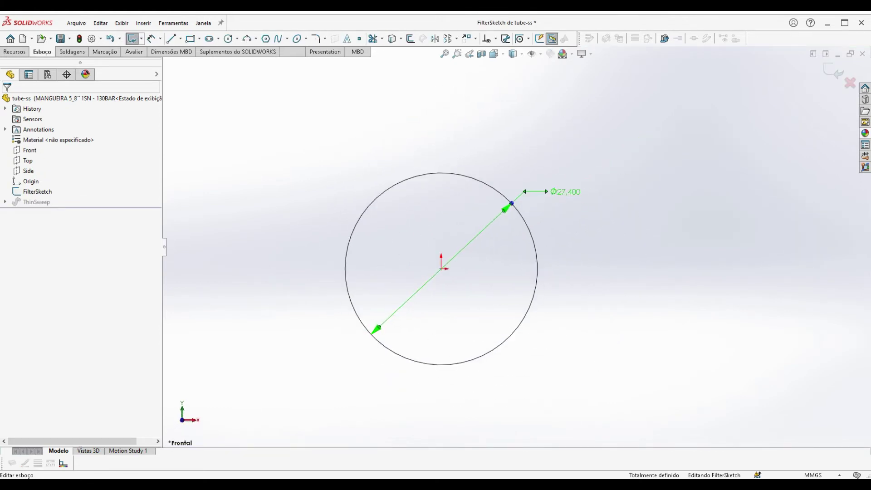
pyautogui.doubleClick(557, 195)
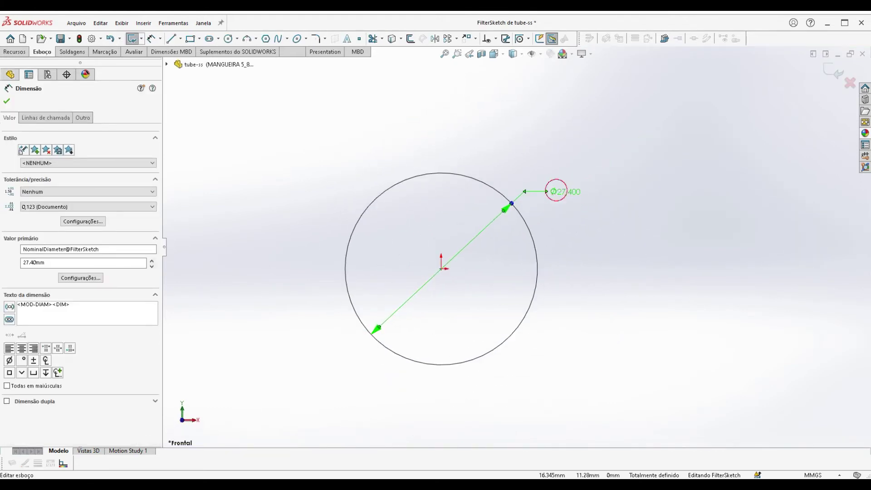
pyautogui.write('23,5')
pyautogui.press('Return')
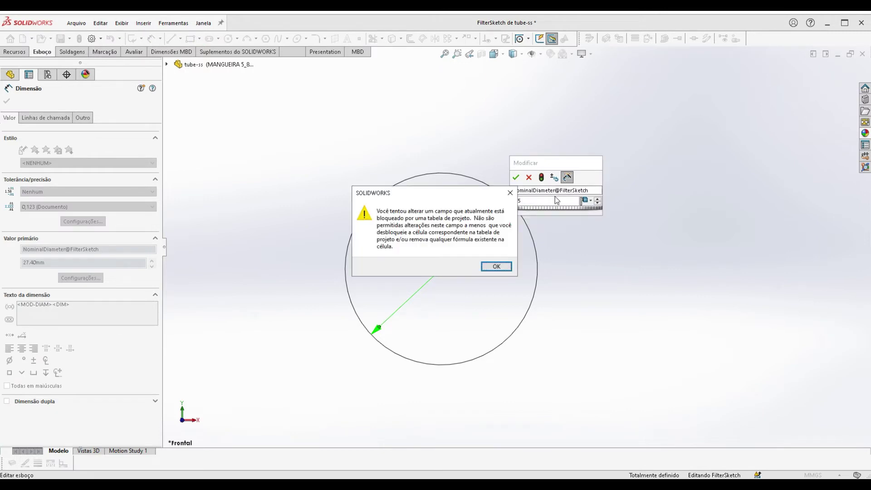
pyautogui.click(497, 267)
pyautogui.click(558, 241)
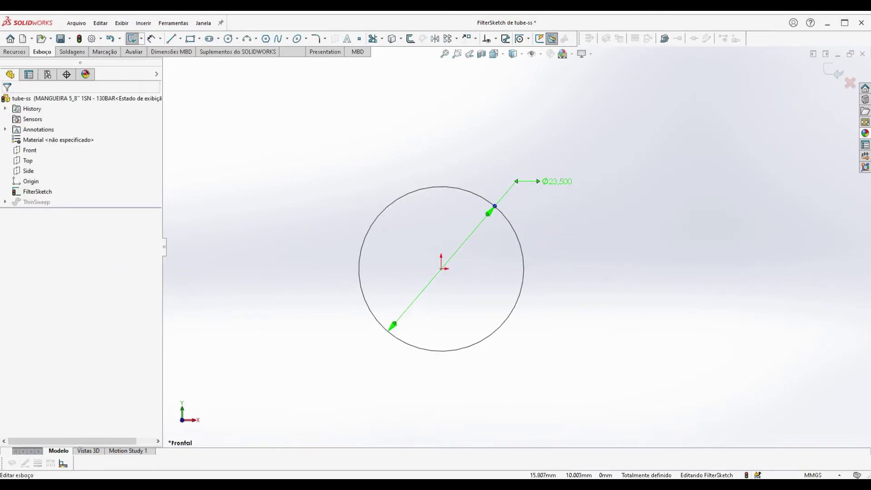
pyautogui.click(824, 71)
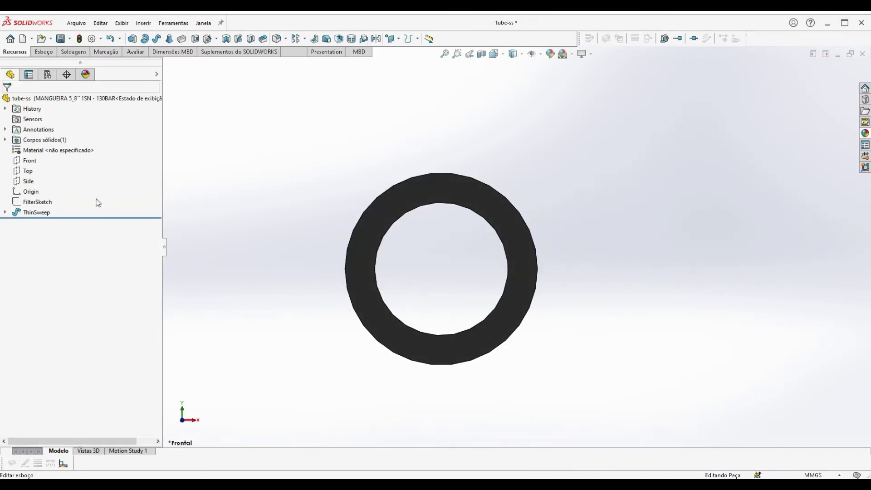
# Edit PipeSketch under ThinSweep, setting the outer circle's diameter to 23.5 mm and the inner construction circle's to 15.9 mm
pyautogui.click(5, 213)
pyautogui.click(48, 212)
pyautogui.click(61, 195)
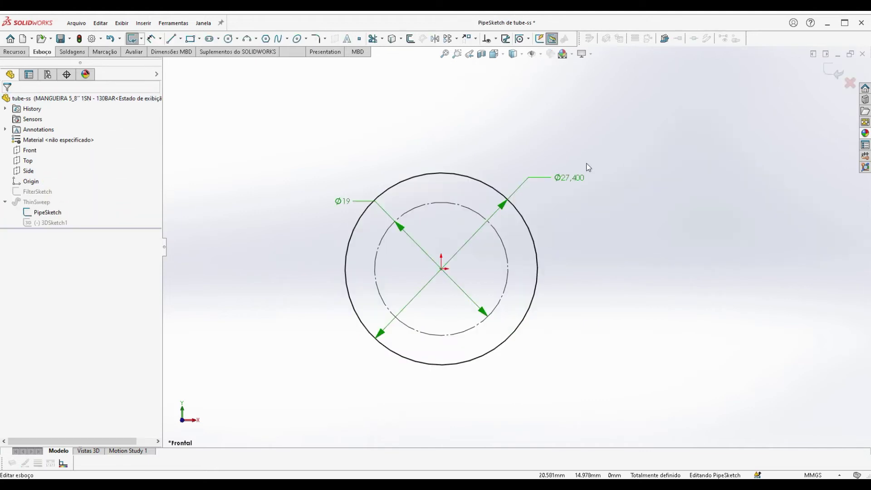
pyautogui.doubleClick(569, 176)
pyautogui.write('23,5')
pyautogui.press('Return')
pyautogui.doubleClick(353, 200)
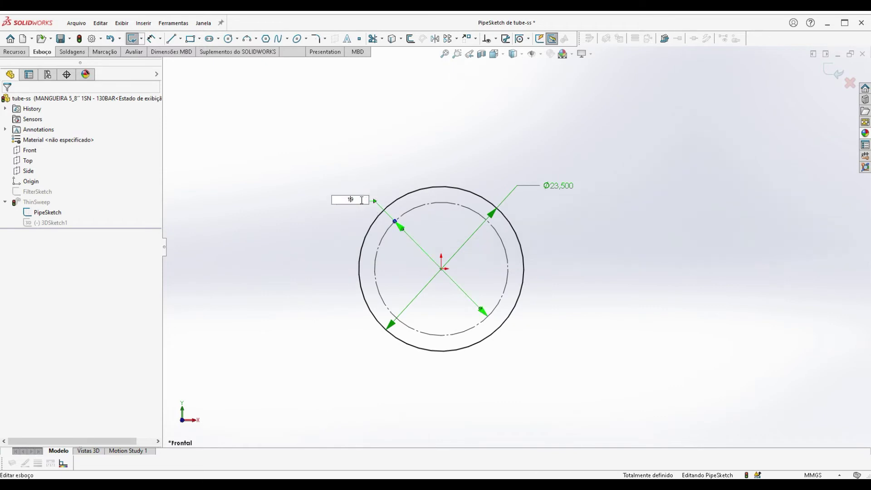
pyautogui.write('15,9')
pyautogui.press('Return')
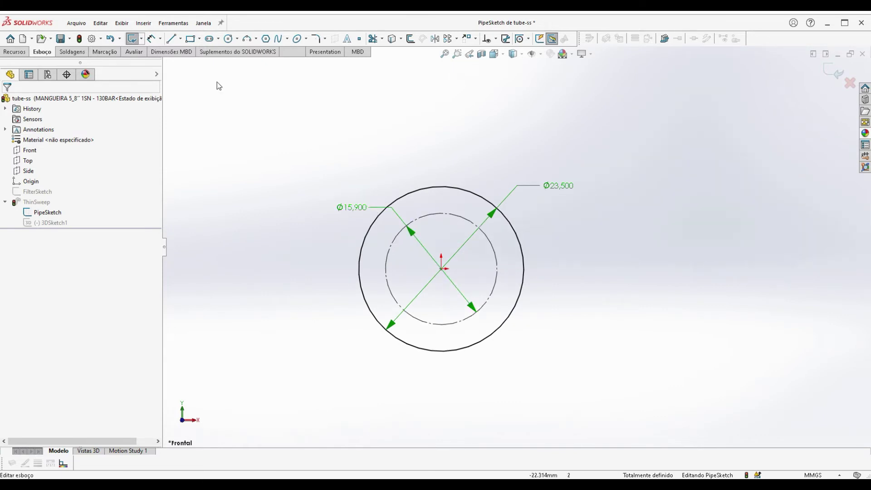
# Draw a horizontal construction line between the inner and outer circles of PipeSketch and add a driven dimension to its length
pyautogui.click(181, 39)
pyautogui.click(195, 60)
pyautogui.click(385, 269)
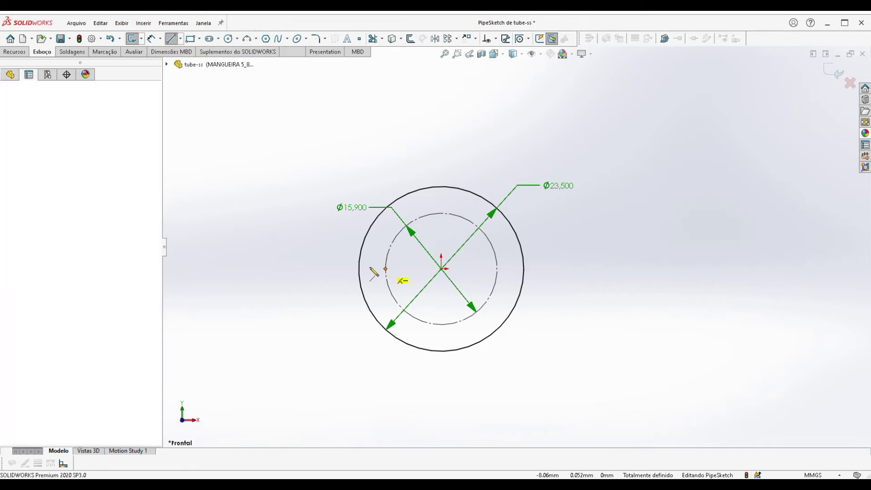
pyautogui.click(359, 269)
pyautogui.press('Escape')
pyautogui.moveTo(369, 272); pyautogui.dragTo(369, 254, button='right')
pyautogui.click(372, 269)
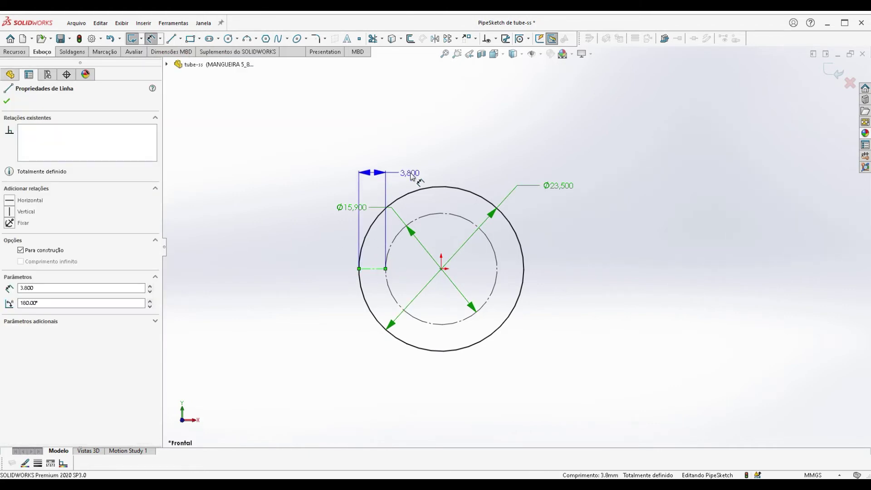
pyautogui.click(399, 174)
pyautogui.press('Return')
pyautogui.press('Escape')
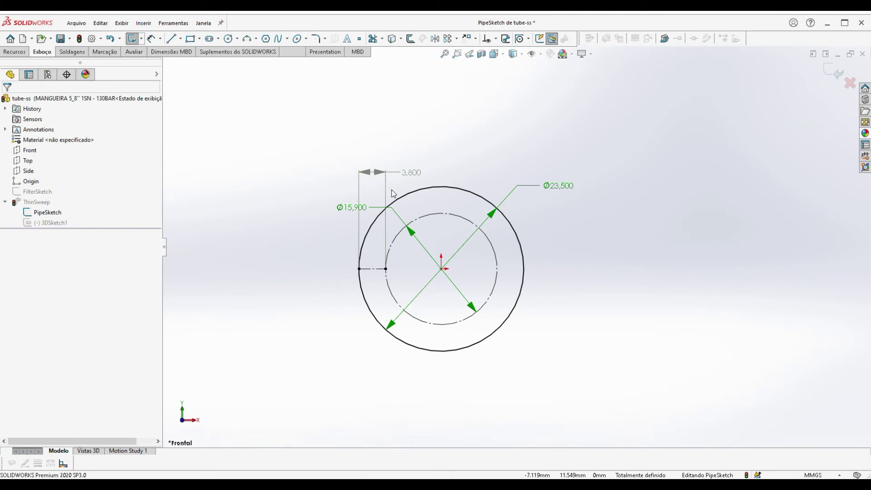
# Delete the horizontal construction line and its driven dimension from PipeSketch
pyautogui.doubleClick(405, 176)
pyautogui.click(496, 251)
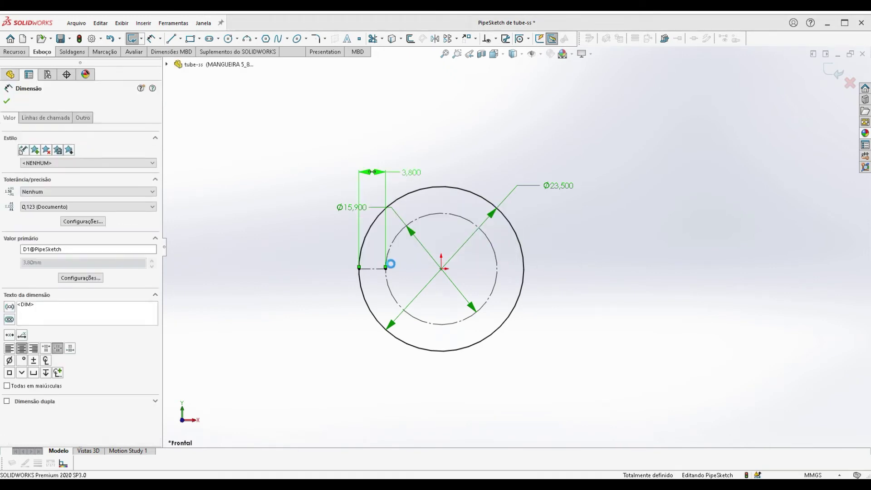
pyautogui.press('Delete')
# Exit PipeSketch and set the ThinSweep feature's wall thickness to 3.8 mm
pyautogui.click(835, 71)
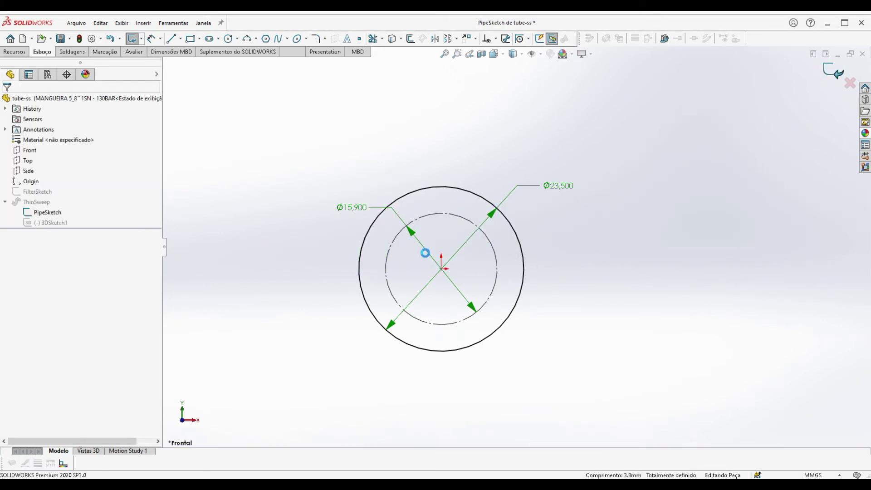
pyautogui.click(36, 212)
pyautogui.click(42, 189)
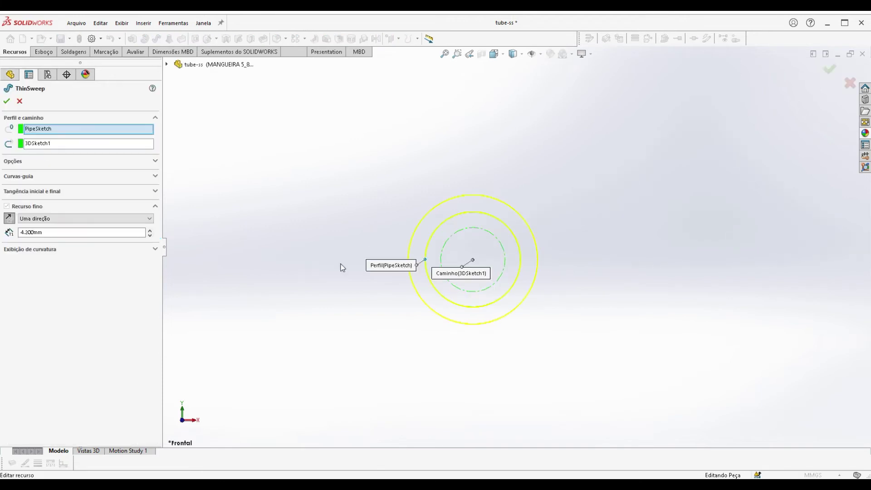
pyautogui.doubleClick(53, 232)
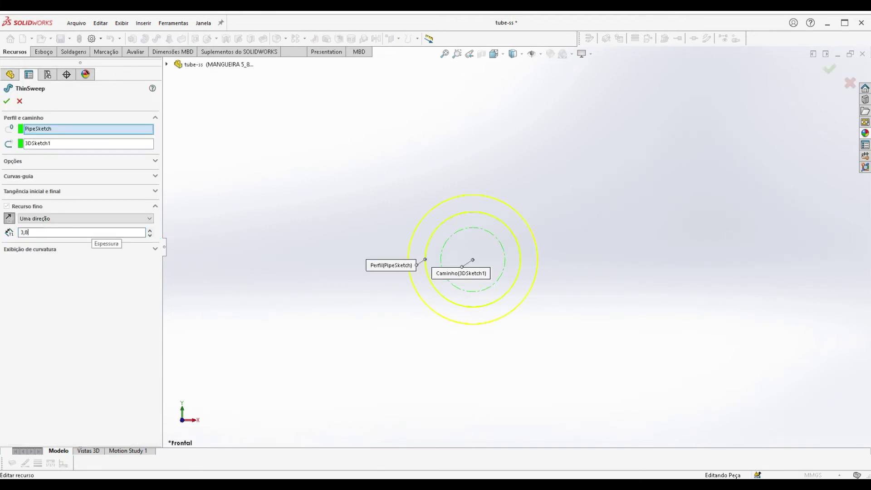
pyautogui.press('Return')
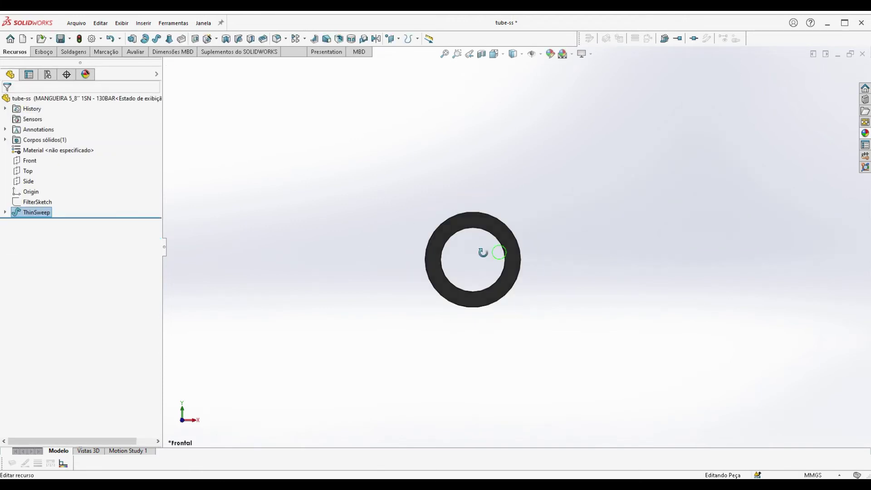
# Measure the diameter of the inner circular edge on the resized hose in isometric view
pyautogui.hotkey('ctrl', '7')
pyautogui.click(444, 287)
pyautogui.press('m')
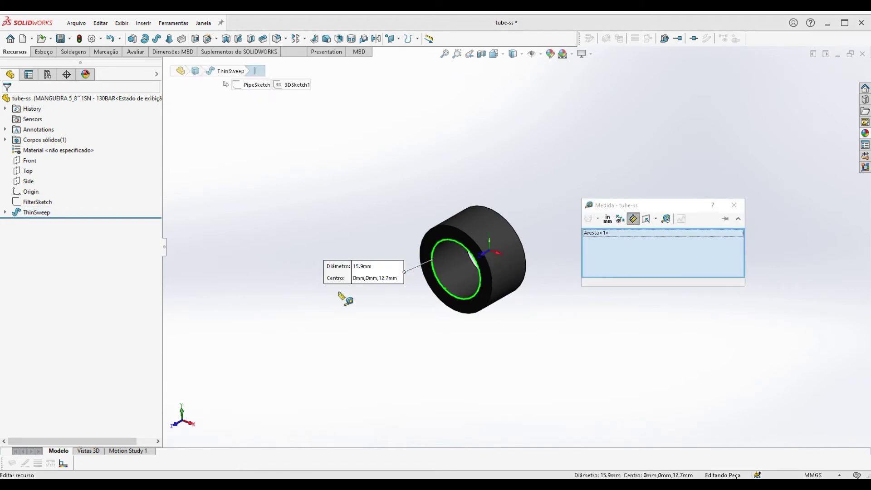
pyautogui.click(733, 205)
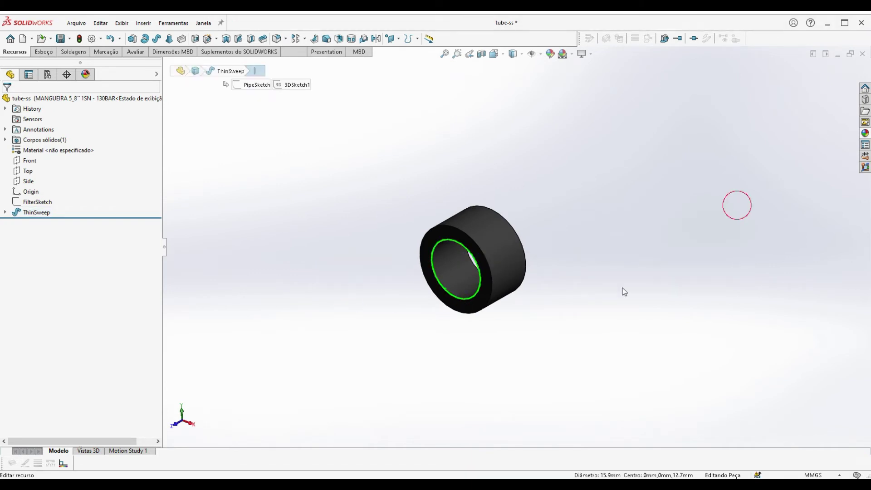
# Compare the hose sizes by activating the MANGUEIRA 3_4'', 1'' and 5_8'' configurations in turn
pyautogui.click(48, 74)
pyautogui.click(339, 244)
pyautogui.doubleClick(68, 147)
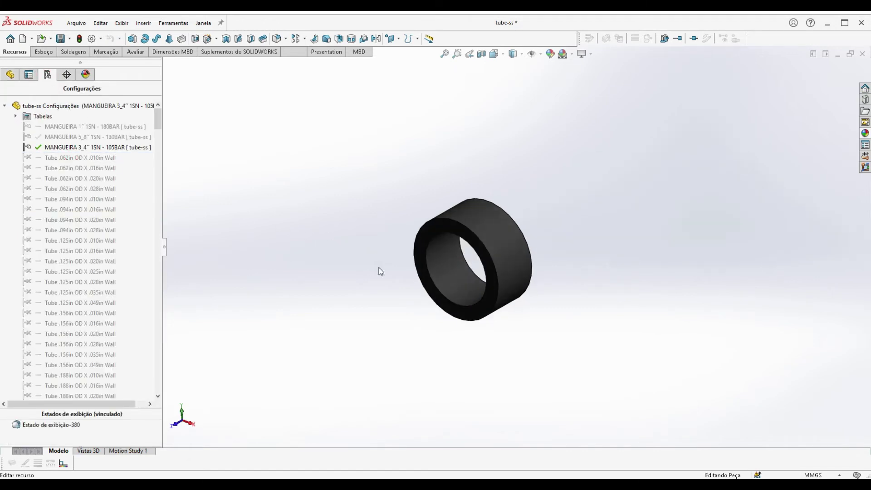
pyautogui.doubleClick(76, 126)
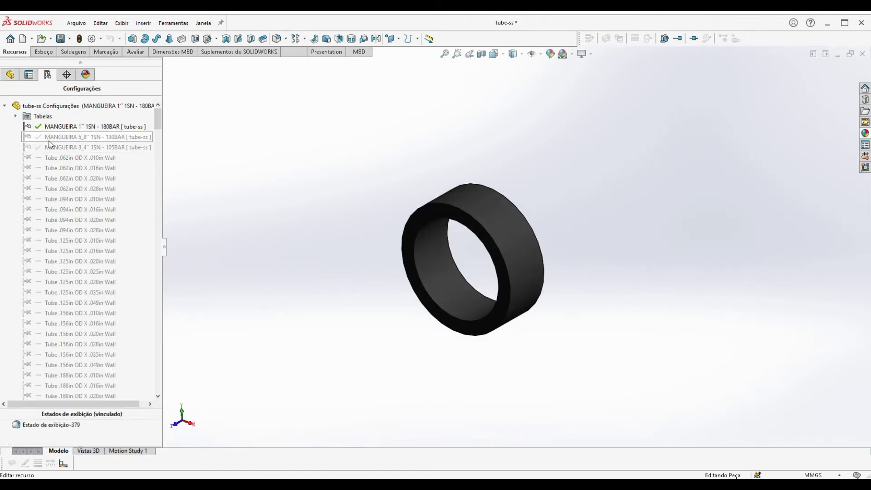
pyautogui.doubleClick(68, 136)
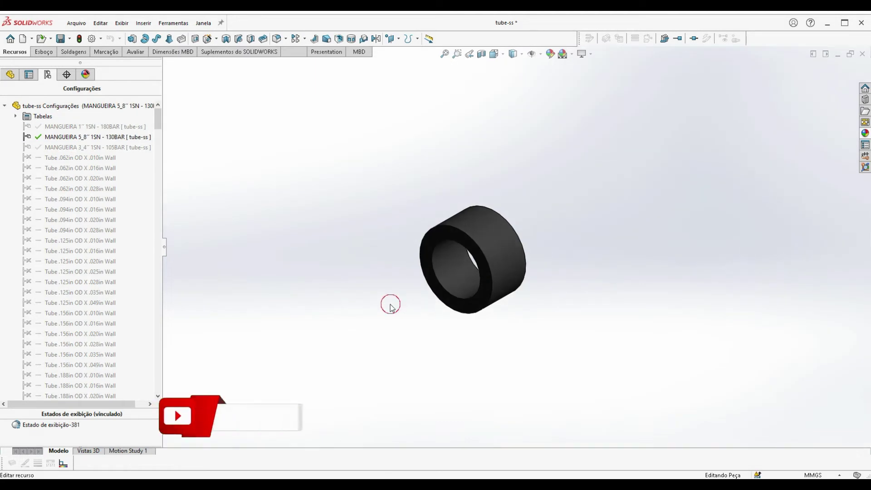
# Delete all the original inch-sized Tube configurations, from Tube .062in OD X .010in Wall to Tube 8.000in OD X 1.000in Wall
pyautogui.moveTo(157, 119); pyautogui.dragTo(158, 389)
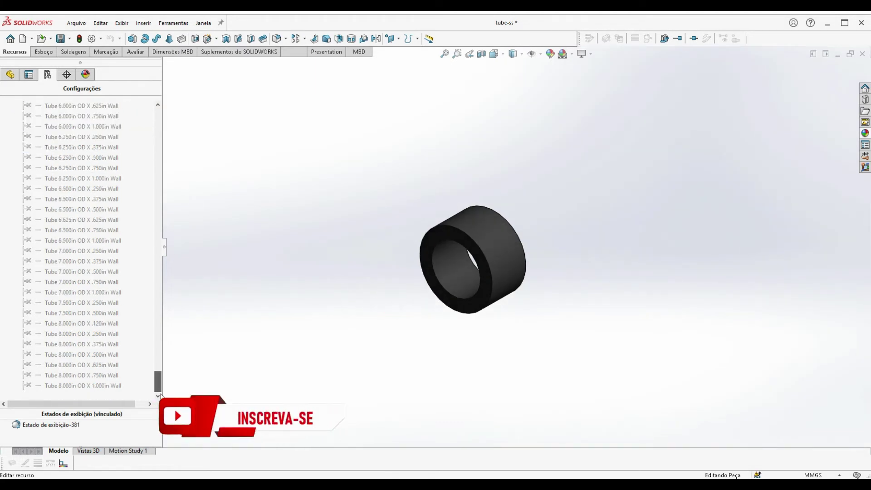
pyautogui.keyDown('shift'); pyautogui.click(96, 385); pyautogui.keyUp('shift')
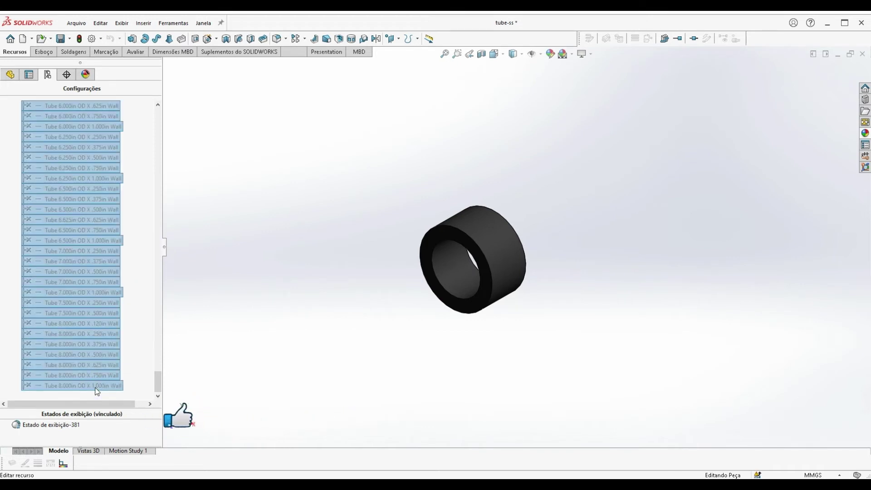
pyautogui.rightClick(95, 385)
pyautogui.click(119, 287)
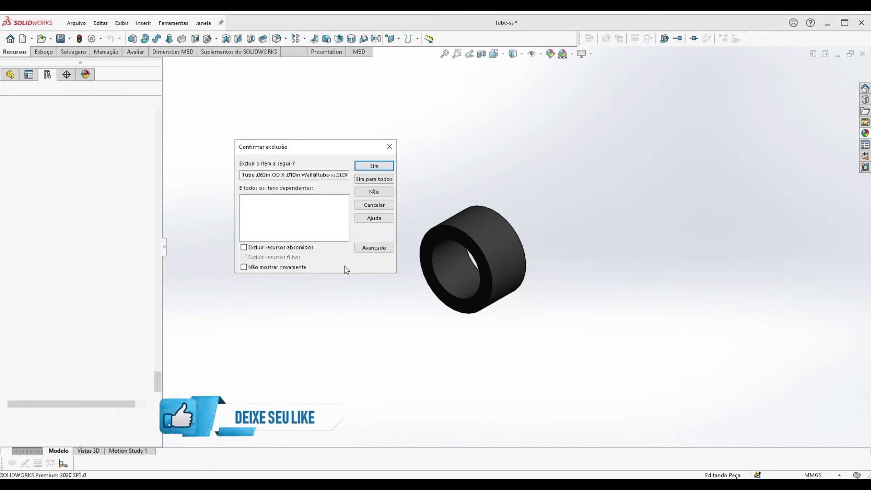
pyautogui.click(374, 178)
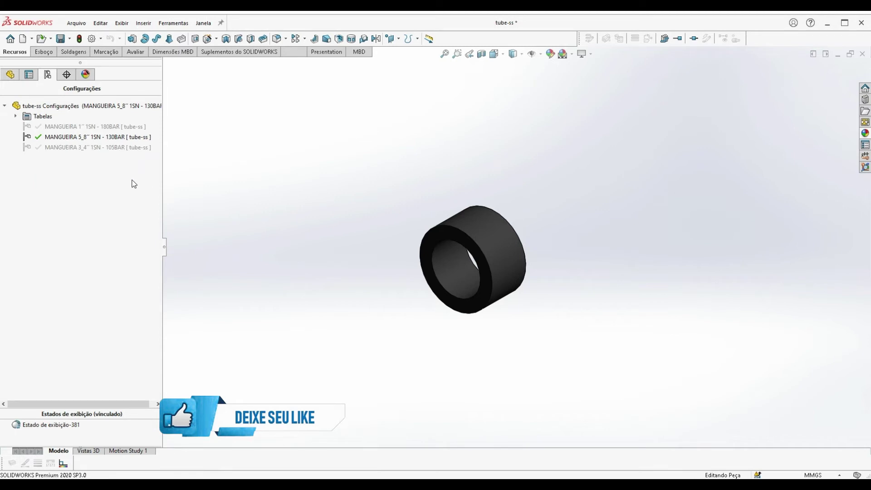
pyautogui.click(326, 205)
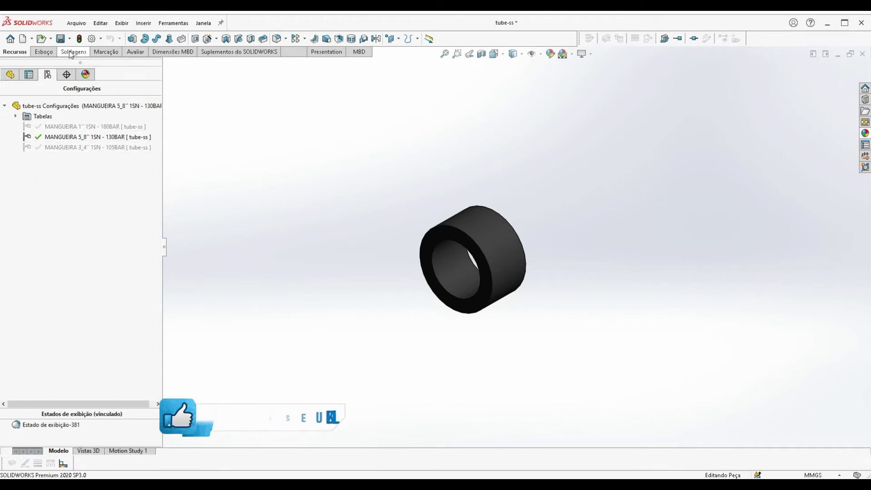
# Save the tube-ss part and close it
pyautogui.click(61, 39)
pyautogui.moveTo(582, 219); pyautogui.dragTo(512, 263, button='middle')
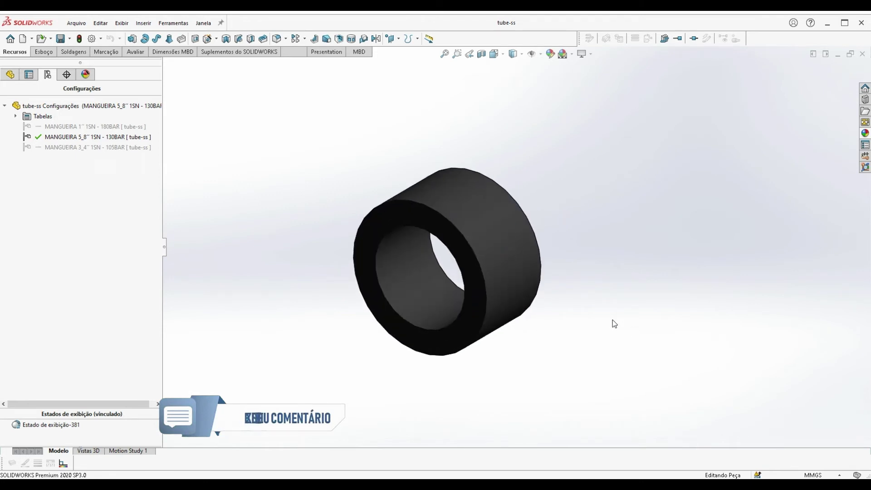
pyautogui.hotkey('ctrl', 'w')
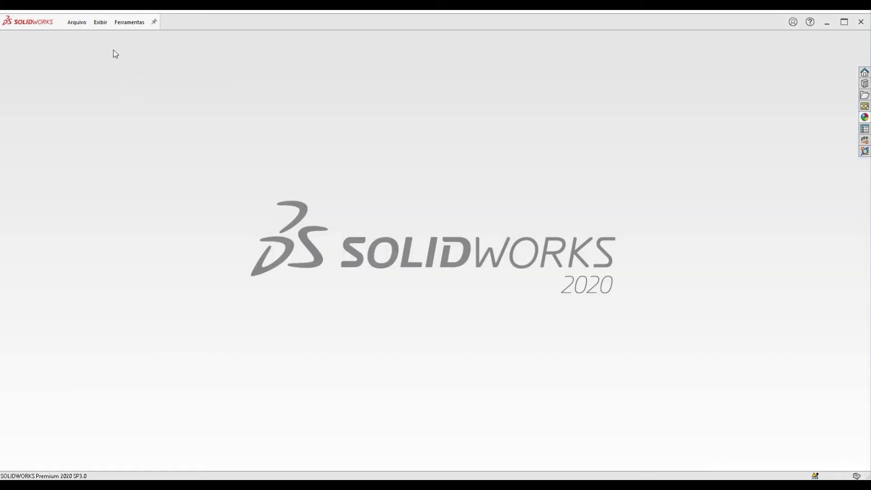
# Open the recent part TERMINAL RETO 16-16 1''X1'' BSP and inspect the hose terminal from its tube end
pyautogui.click(75, 24)
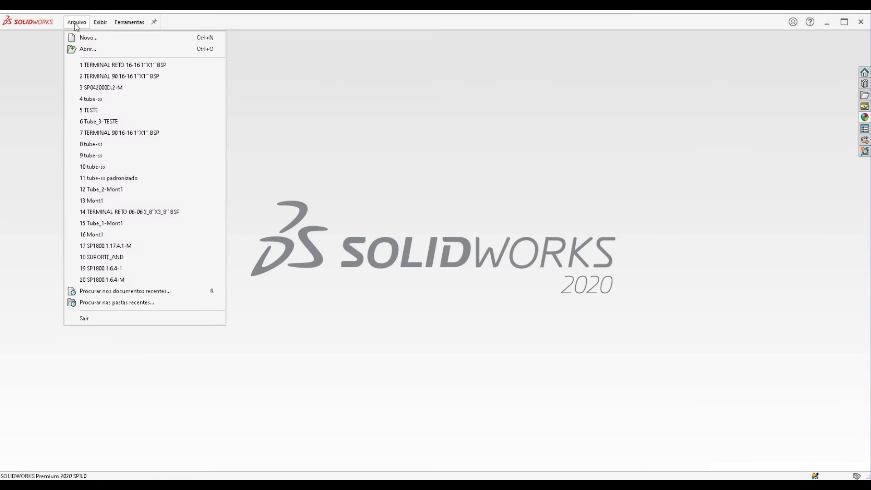
pyautogui.click(122, 67)
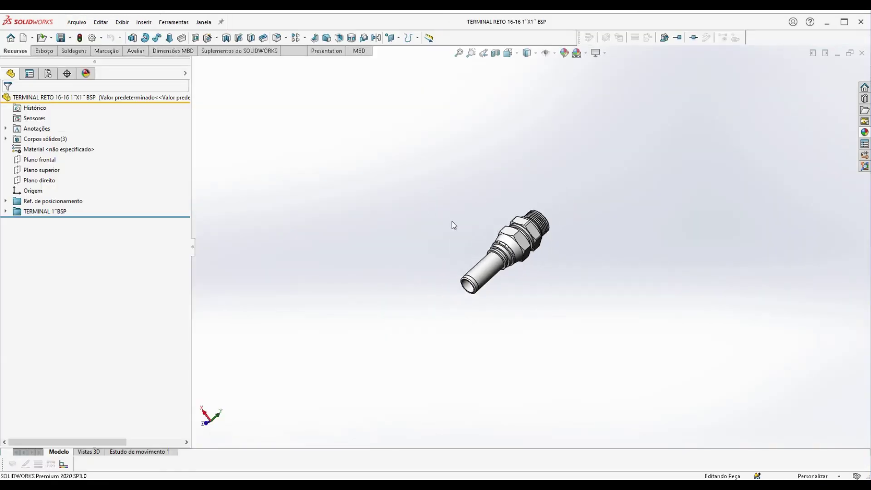
pyautogui.moveTo(504, 251); pyautogui.dragTo(474, 364, button='middle')
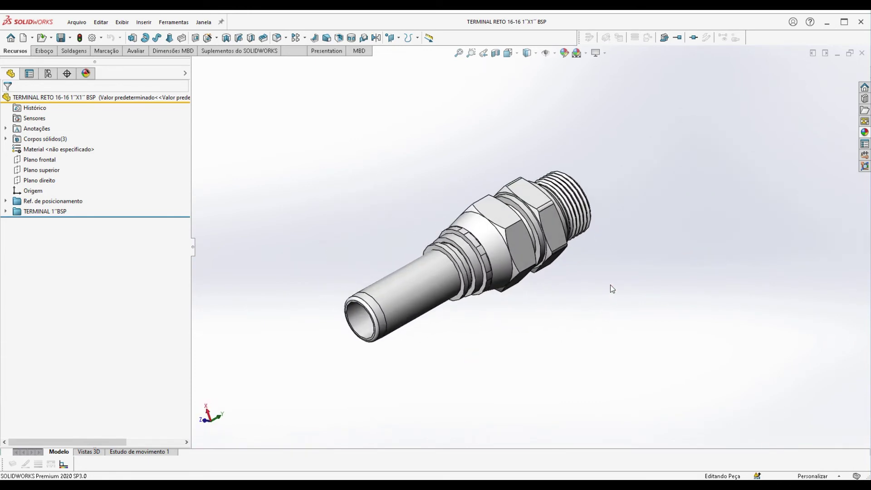
pyautogui.scroll(3, 508, 278)
pyautogui.scroll(-2, 519, 242)
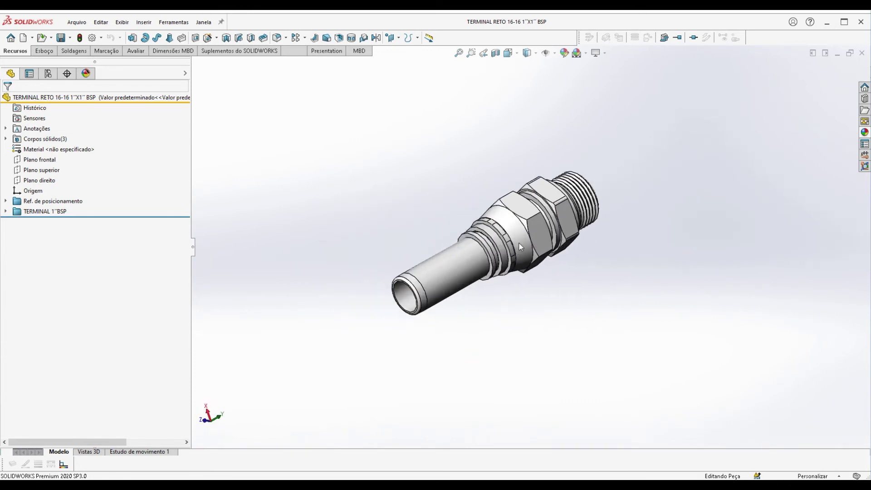
# Start a flexible-tubing connection point on the straight terminal and review the base configurations offered by the default tube-ss part
pyautogui.click(677, 38)
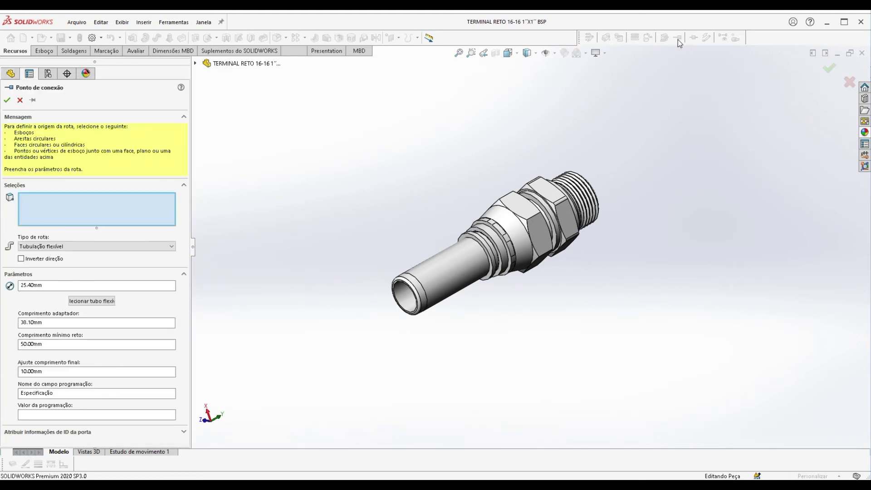
pyautogui.click(92, 301)
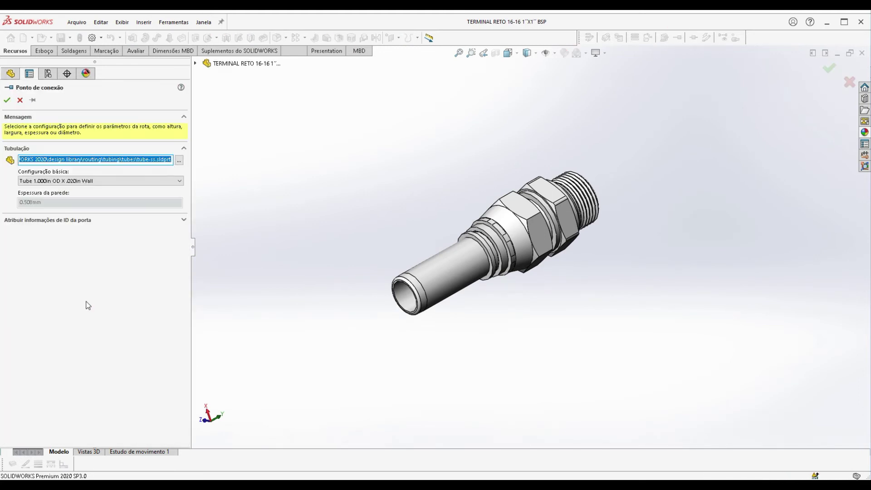
pyautogui.click(179, 181)
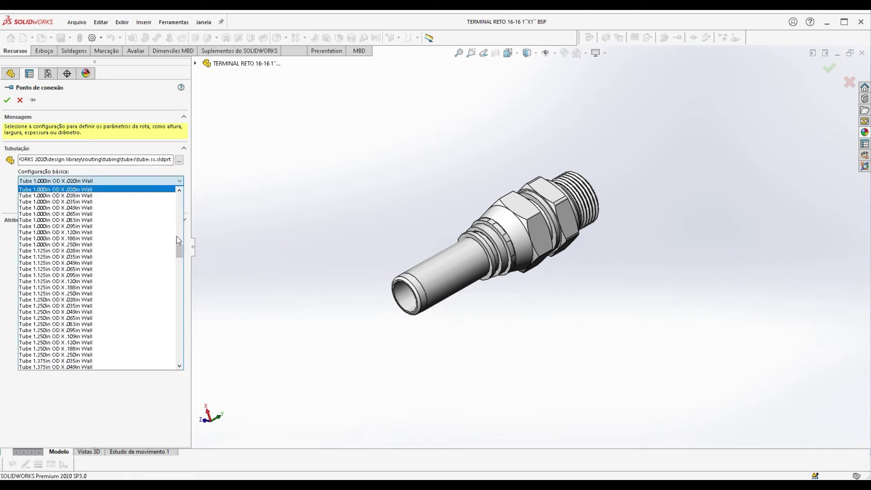
pyautogui.moveTo(180, 252); pyautogui.dragTo(186, 200)
pyautogui.click(402, 231)
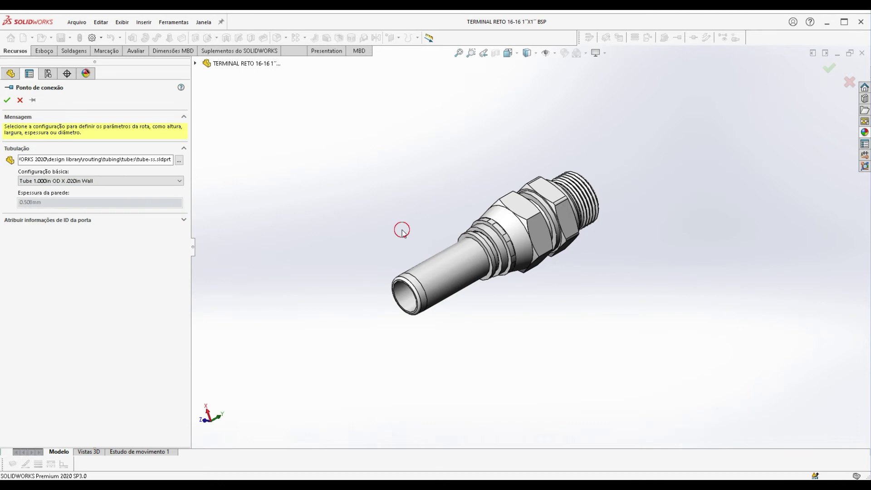
pyautogui.scroll(-5, 499, 243)
pyautogui.moveTo(504, 245); pyautogui.dragTo(492, 241, button='middle')
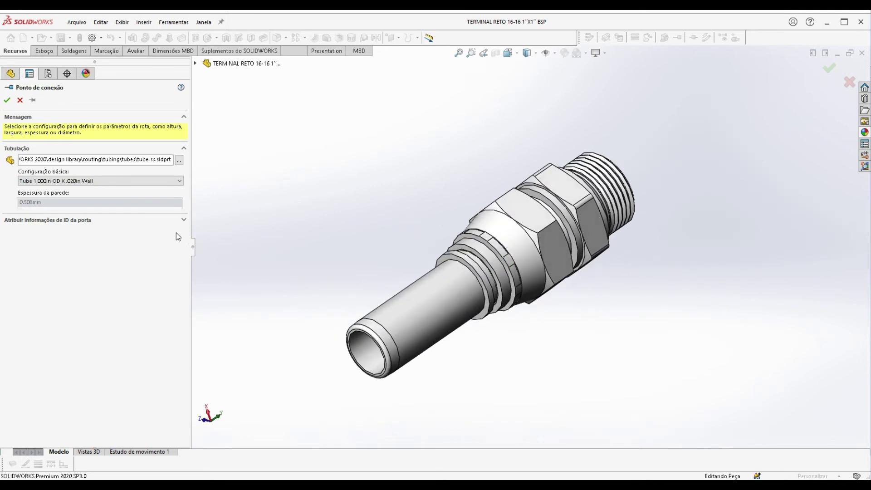
# Replace the connection point's tube part with tube-ss personalizado from the BIBLIOTECA folder of PROJETO_5 TUBESS PERSONALIZADO
pyautogui.click(179, 160)
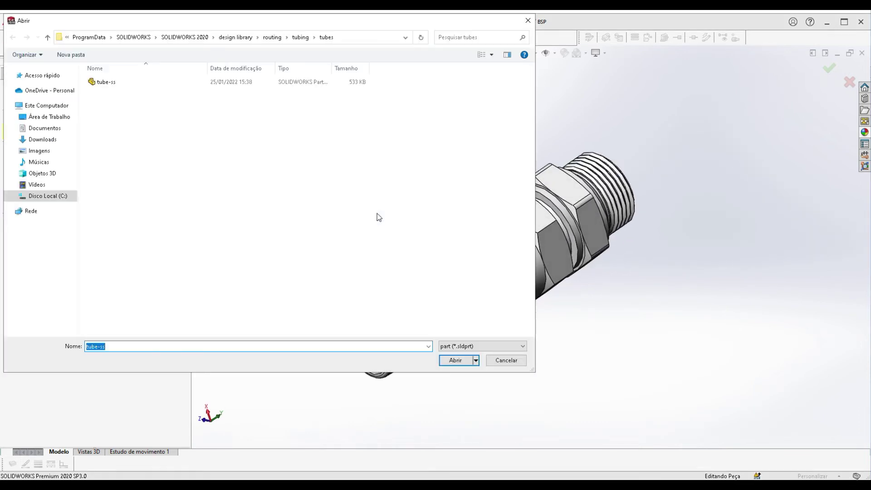
pyautogui.click(50, 117)
pyautogui.doubleClick(109, 92)
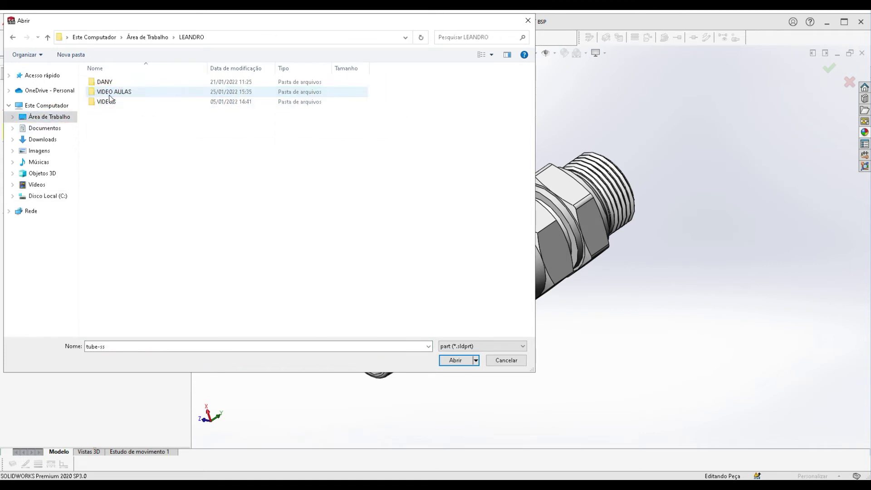
pyautogui.doubleClick(109, 94)
pyautogui.click(143, 136)
pyautogui.doubleClick(143, 136)
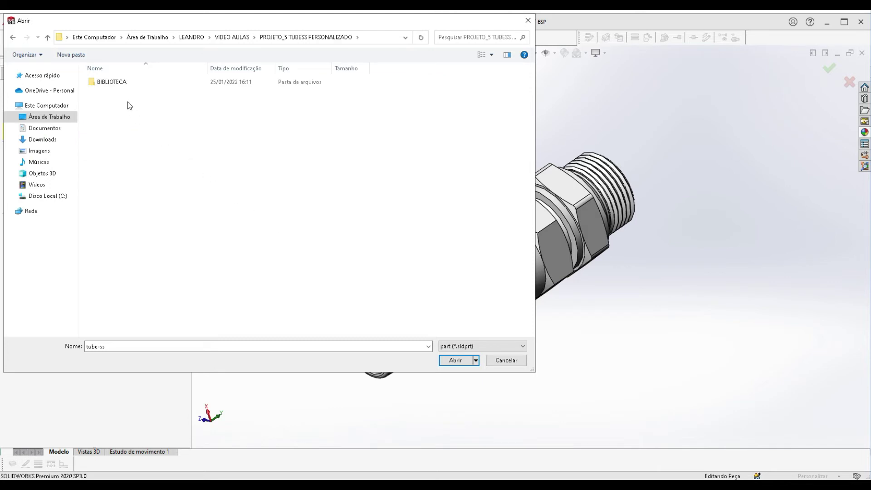
pyautogui.doubleClick(116, 83)
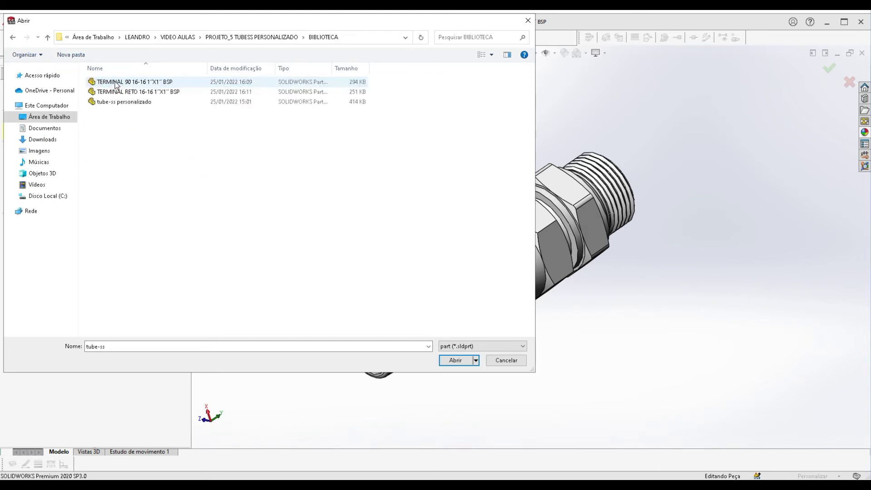
pyautogui.click(117, 101)
pyautogui.click(451, 361)
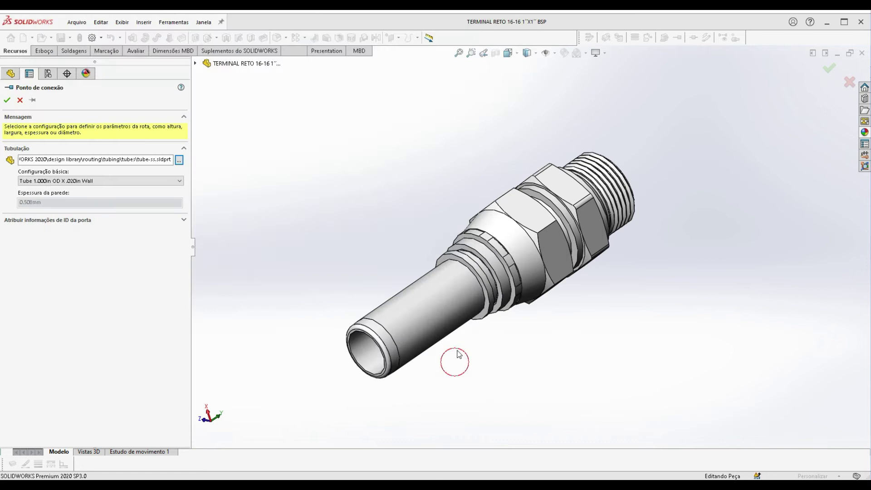
pyautogui.click(455, 288)
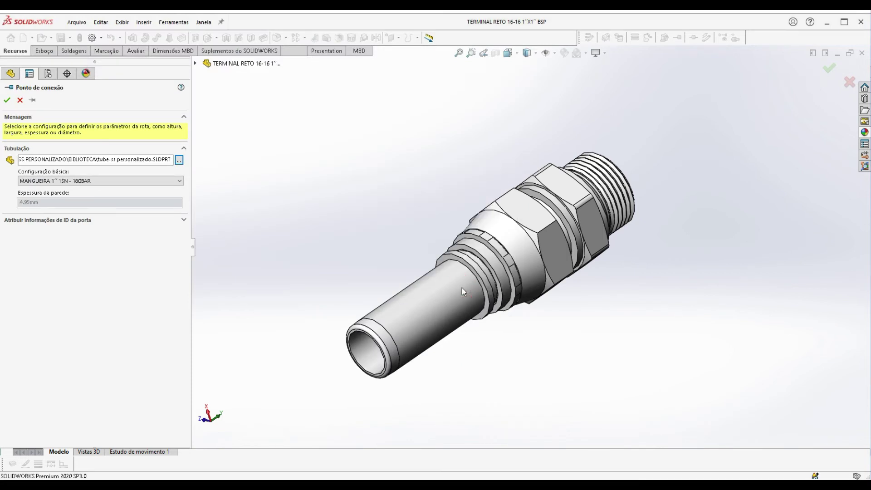
# Choose MANGUEIRA 1'' 1SN - 180BAR as the base configuration and use the ring-shaped collar face as the route origin
pyautogui.click(177, 181)
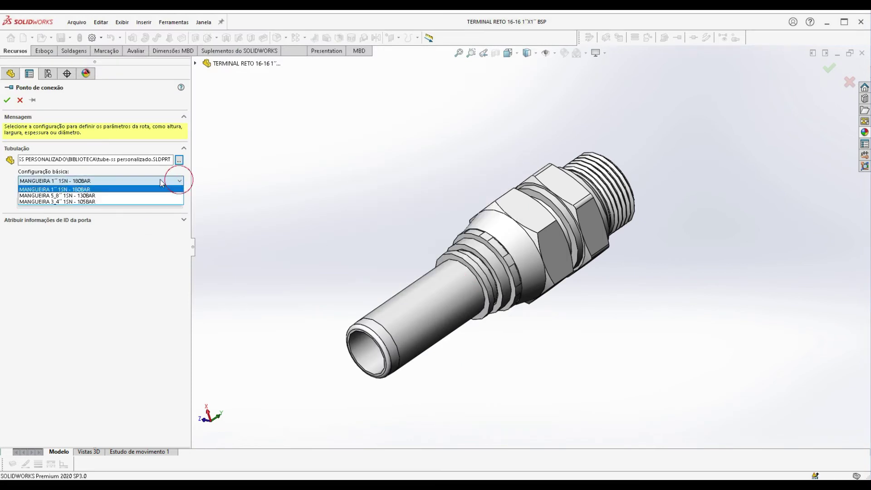
pyautogui.click(60, 189)
pyautogui.scroll(-5, 435, 257)
pyautogui.click(467, 245)
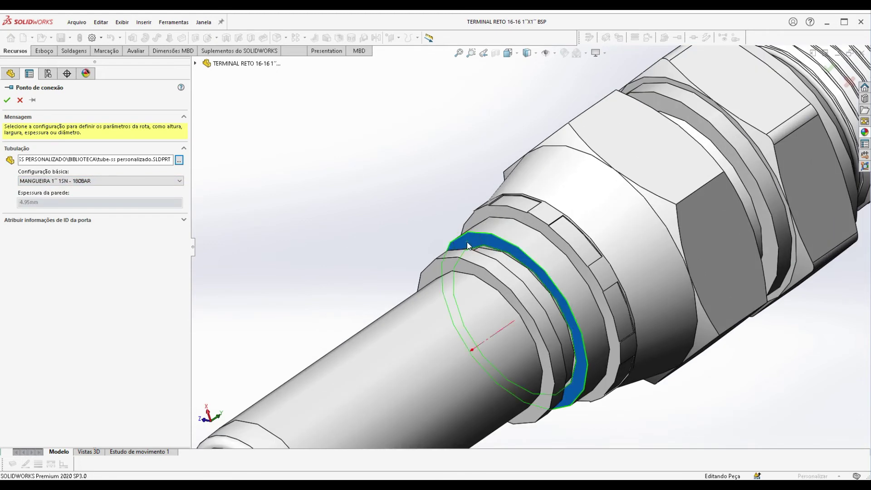
pyautogui.click(7, 99)
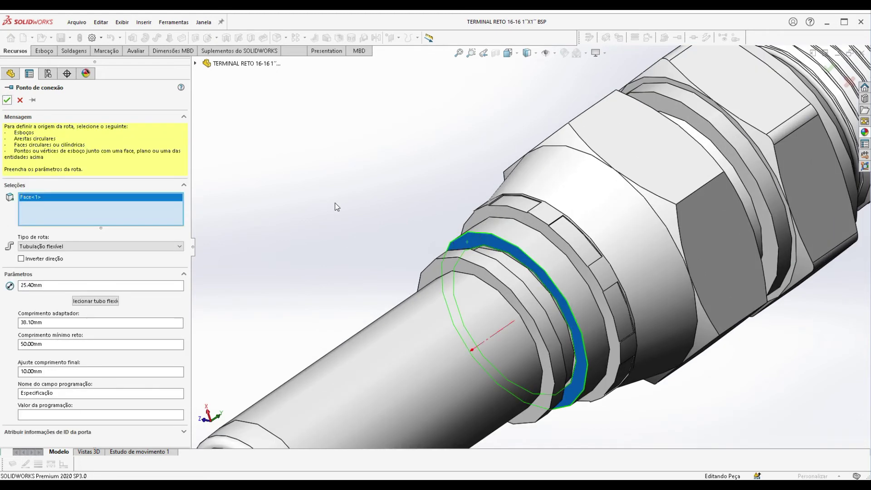
# Set the adapter length to 50 mm and the final length adjustment to 0, and complete the connection point
pyautogui.scroll(5, 335, 203)
pyautogui.scroll(-2, 341, 210)
pyautogui.moveTo(47, 322); pyautogui.dragTo(24, 322)
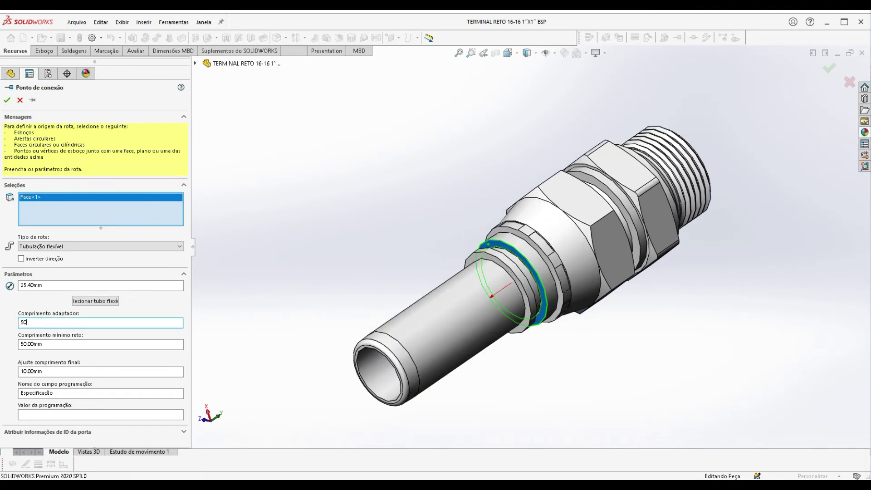
pyautogui.moveTo(48, 371); pyautogui.dragTo(17, 371)
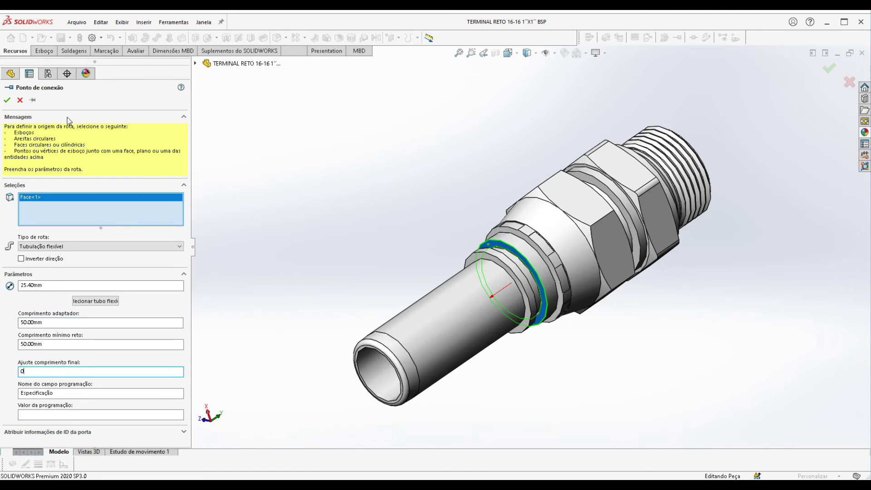
pyautogui.click(7, 100)
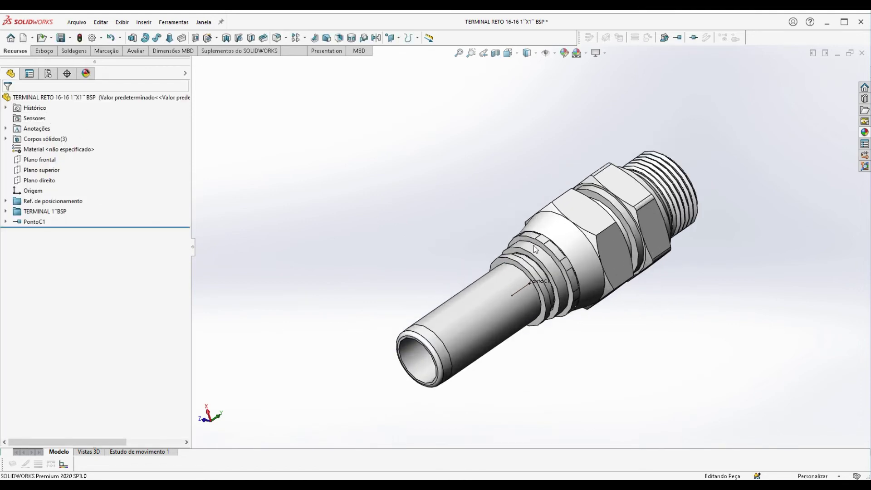
# Inspect the new connection point, save the straight terminal, and open the recent part TERMINAL 90 16-16 1''X1'' BSP
pyautogui.scroll(-3, 549, 303)
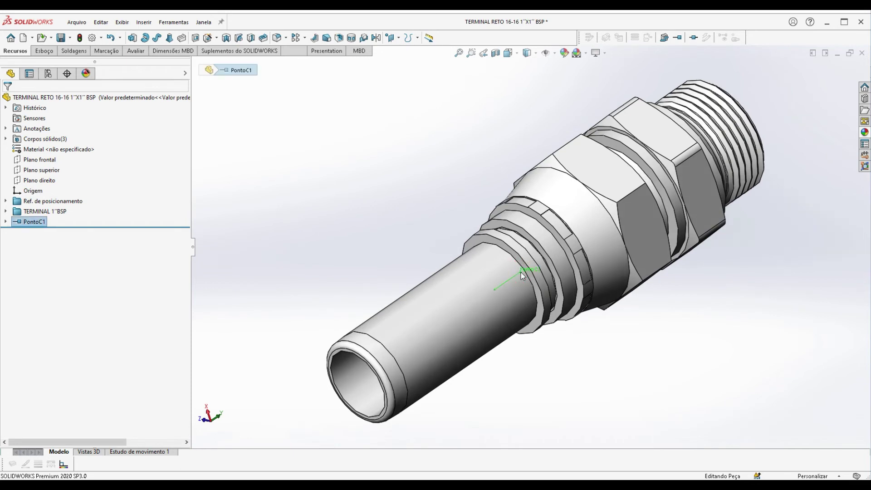
pyautogui.scroll(6, 521, 276)
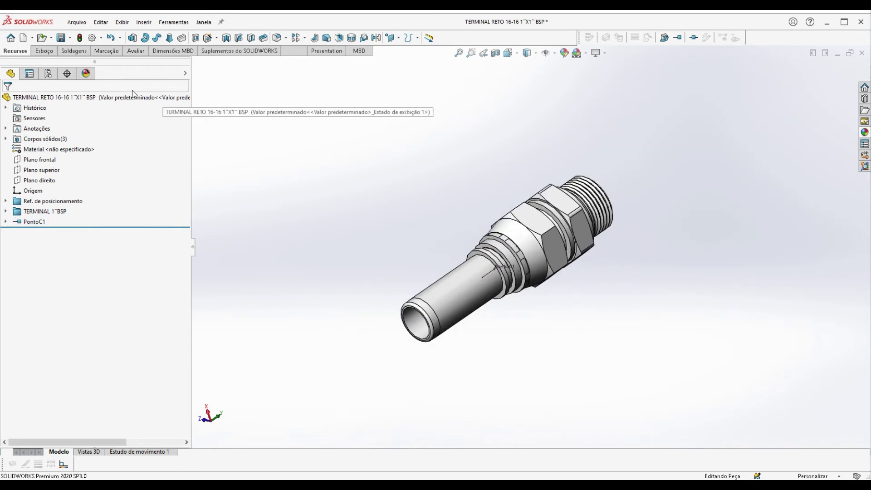
pyautogui.click(60, 37)
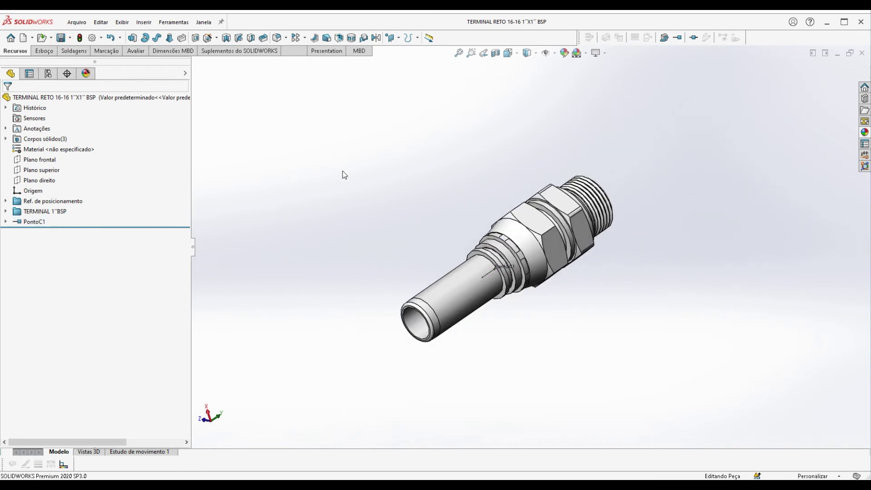
pyautogui.click(78, 22)
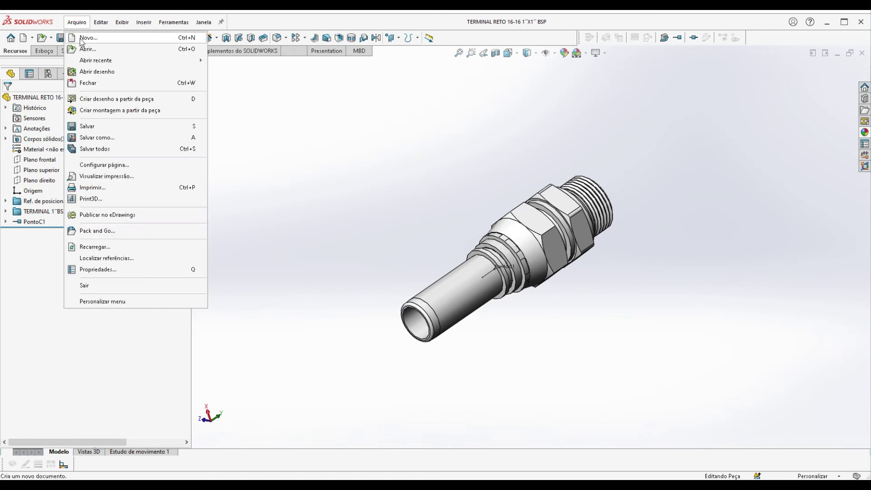
pyautogui.moveTo(92, 60)
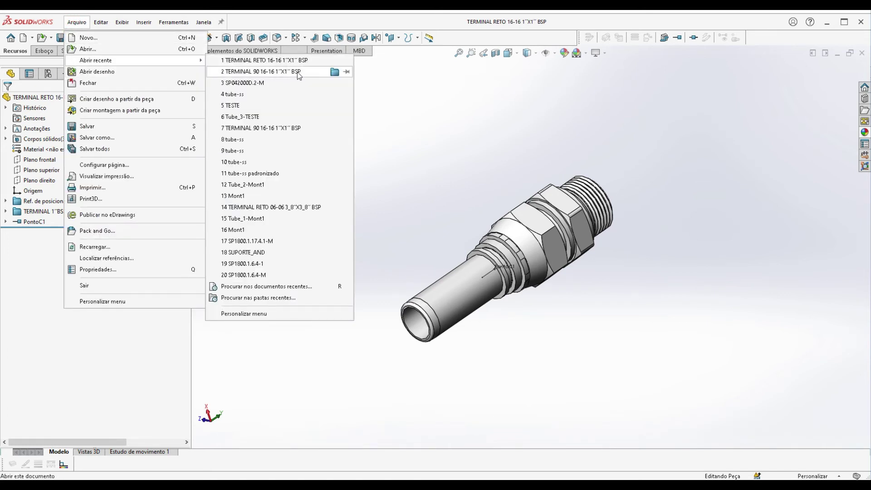
pyautogui.click(272, 72)
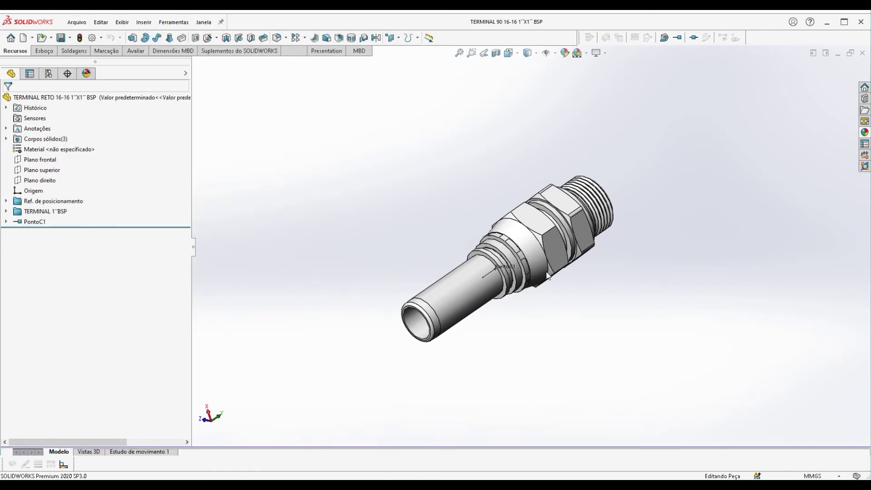
# Create a flexible-tubing connection point on the 90° terminal's ring-shaped collar face, using tube-ss personalizado with MANGUEIRA 1'' 1SN - 180BAR
pyautogui.scroll(-2, 449, 234)
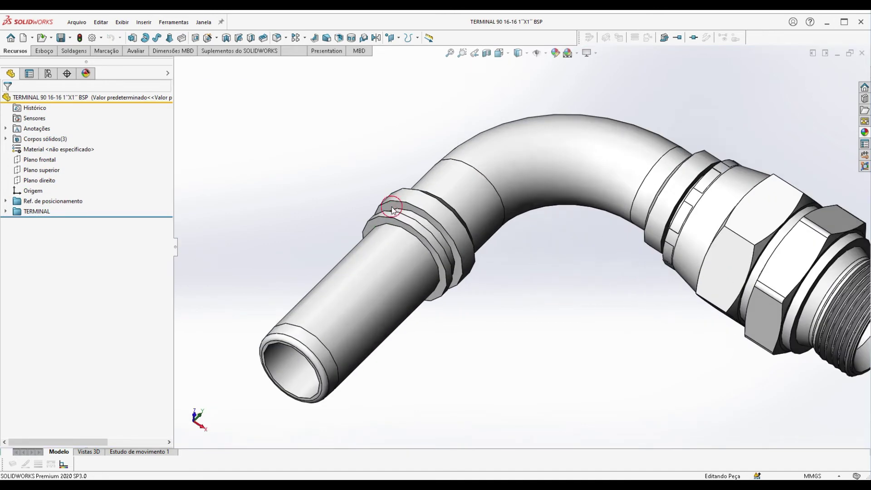
pyautogui.click(392, 209)
pyautogui.click(315, 198)
pyautogui.click(677, 38)
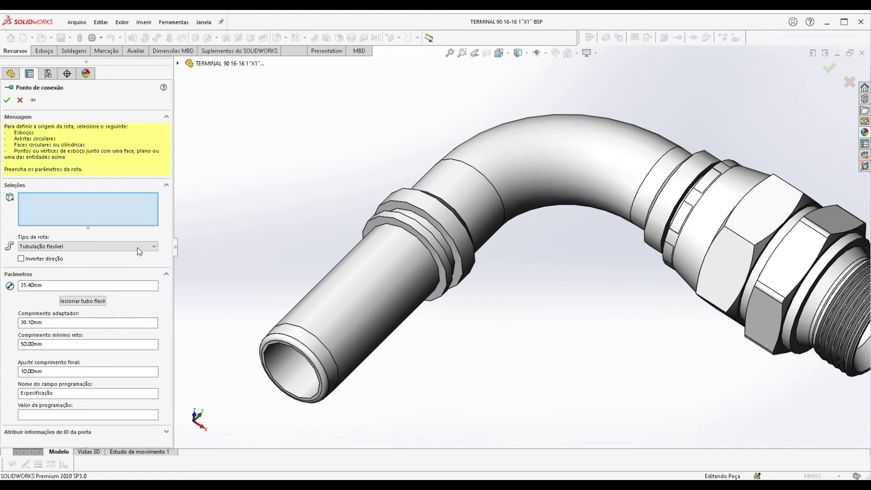
pyautogui.click(86, 301)
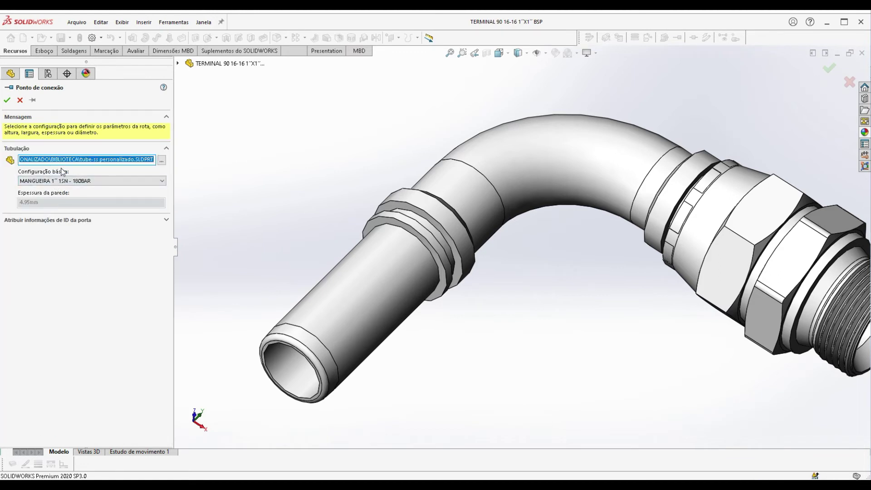
pyautogui.click(390, 210)
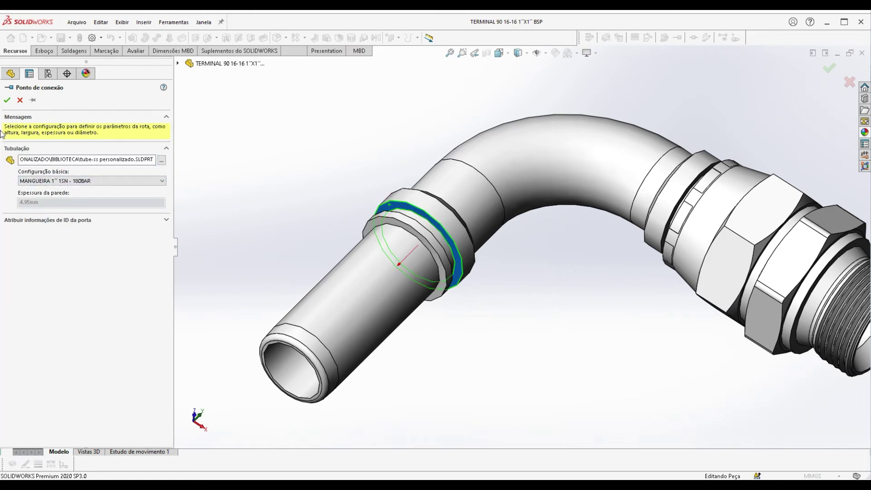
pyautogui.click(7, 100)
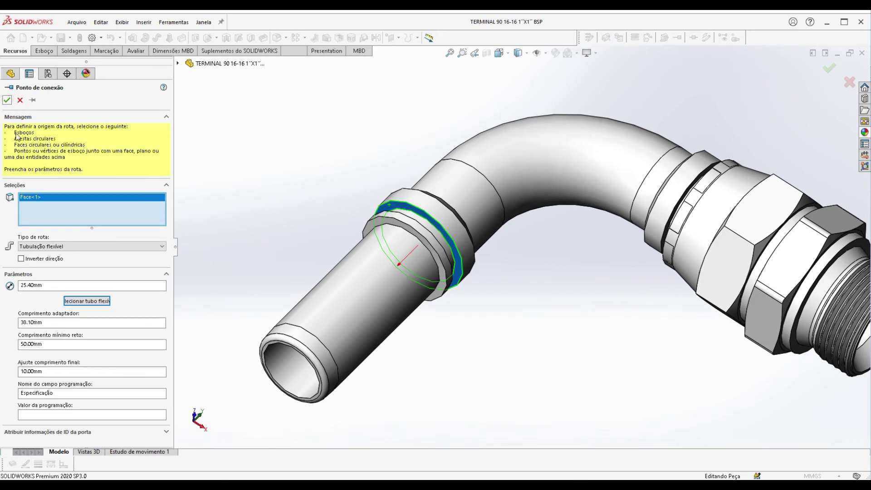
pyautogui.click(7, 101)
# Check the whole 90° terminal with its new connection point and save the part
pyautogui.press('f')
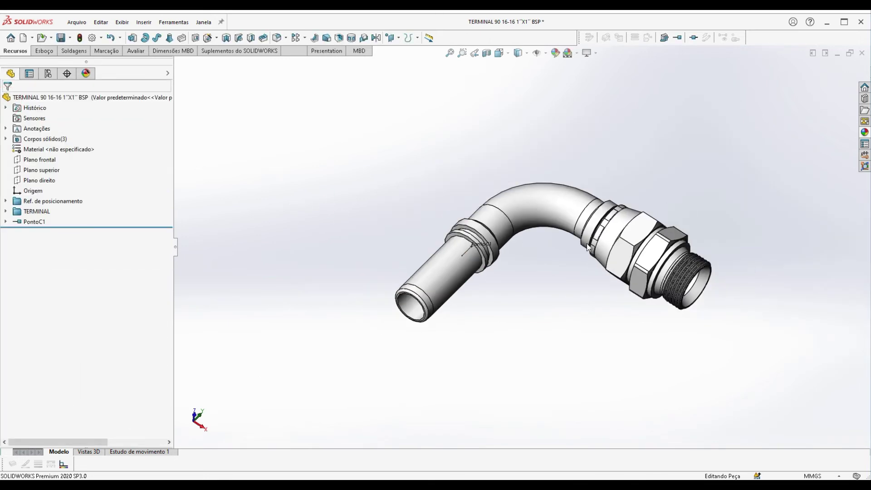
pyautogui.scroll(2, 543, 305)
pyautogui.moveTo(542, 305); pyautogui.dragTo(542, 336, button='middle')
pyautogui.click(60, 38)
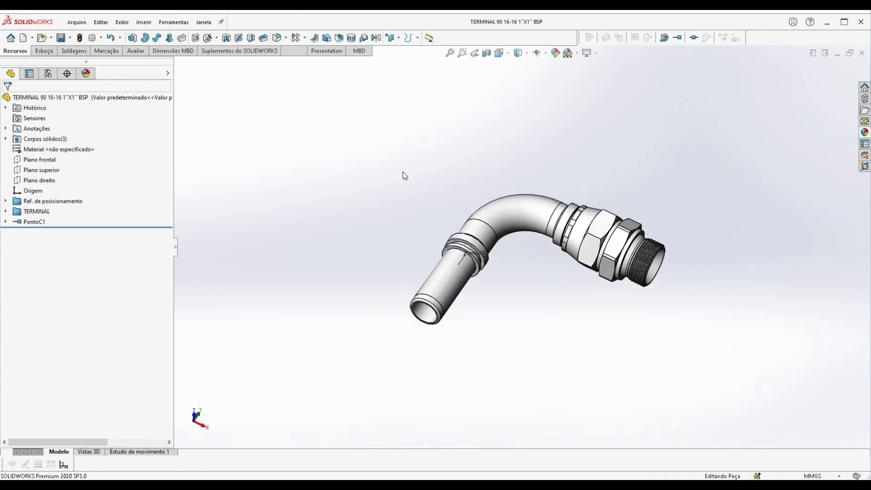
# Create a new assembly and place the open part TERMINAL RETO 16-16 1''X1'' BSP in it
pyautogui.click(77, 22)
pyautogui.click(86, 35)
pyautogui.click(265, 111)
pyautogui.click(375, 297)
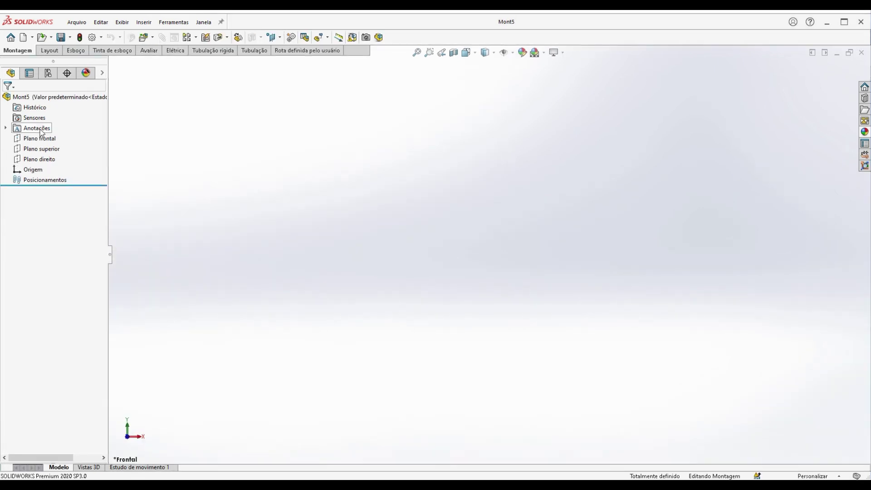
pyautogui.click(145, 40)
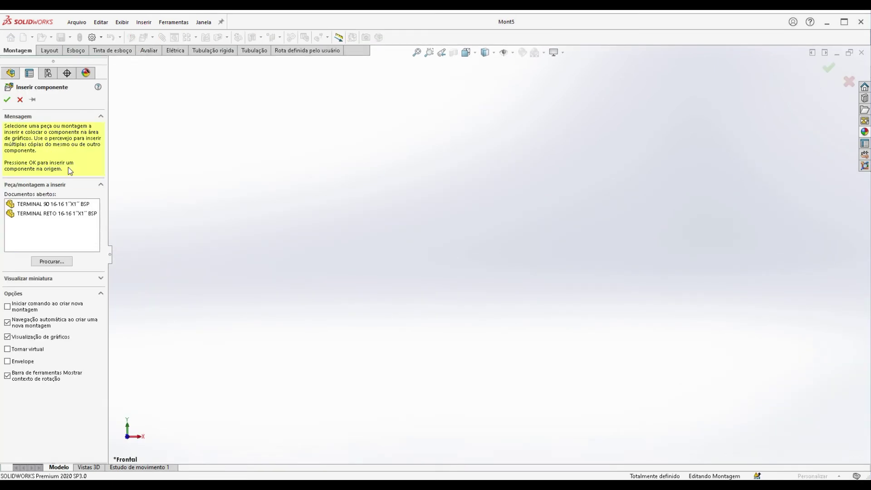
pyautogui.click(53, 214)
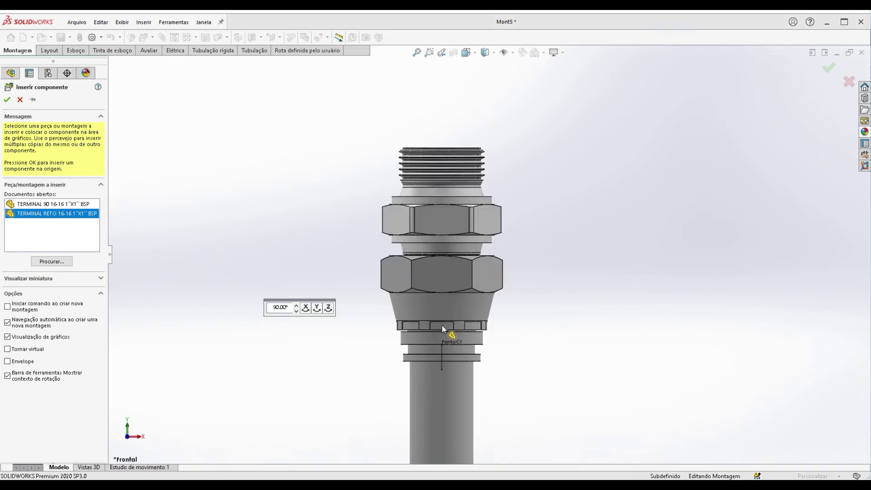
pyautogui.click(442, 328)
# Save the assembly as TESTE in the BIBLIOTECA folder
pyautogui.click(462, 254)
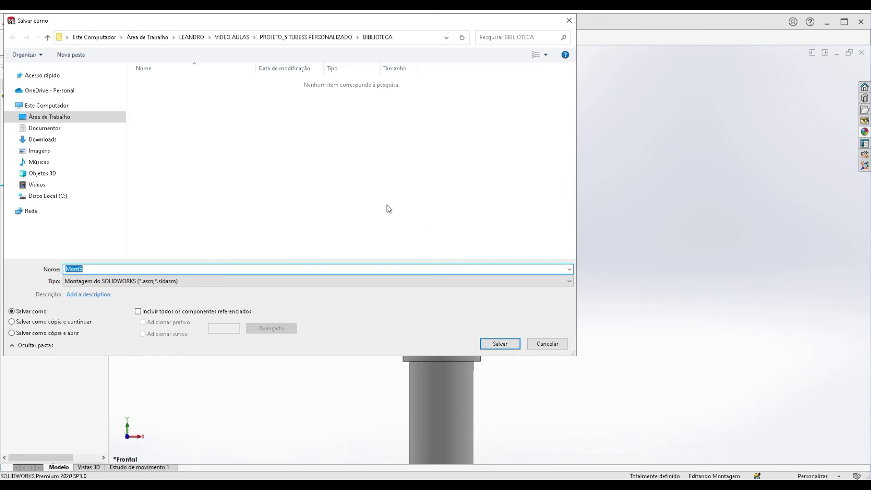
pyautogui.write('test')
pyautogui.write('TESTE')
pyautogui.click(500, 345)
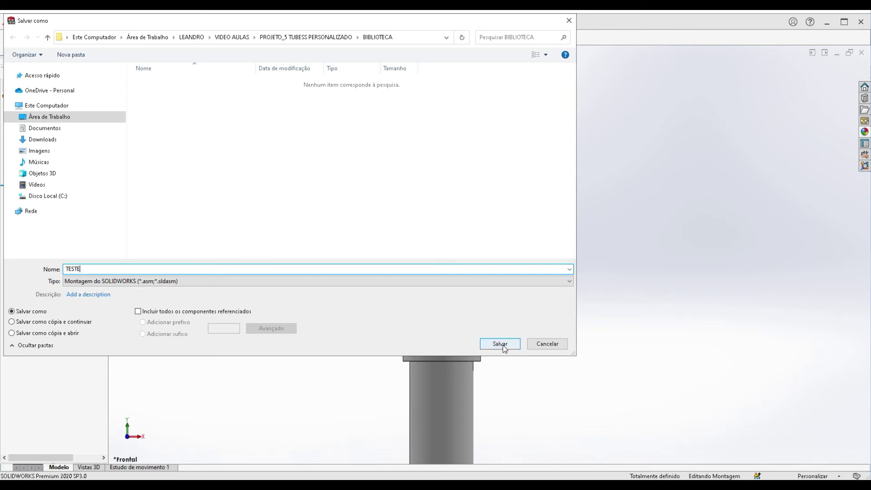
# Mate the flat ring face below the straight terminal's thread coincident with the assembly's top plane, with the alignment flipped
pyautogui.scroll(4, 521, 290)
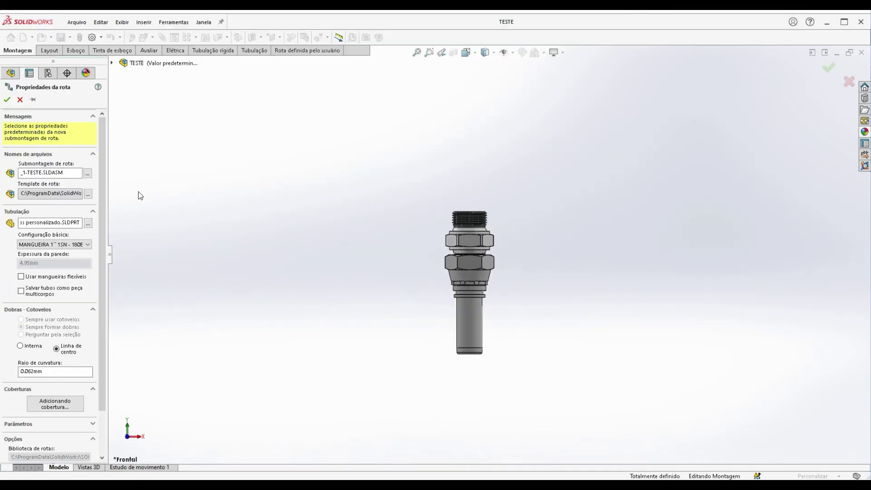
pyautogui.click(32, 100)
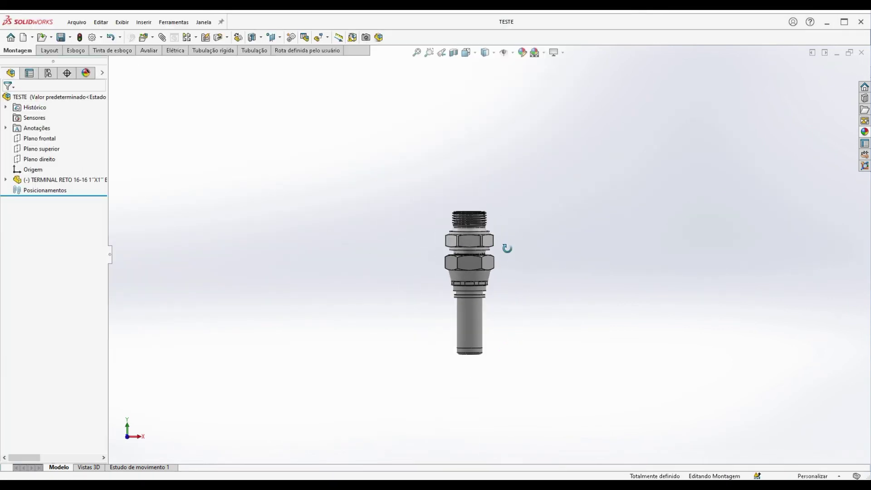
pyautogui.click(42, 149)
pyautogui.moveTo(461, 189); pyautogui.dragTo(452, 229, button='middle')
pyautogui.keyDown('ctrl'); pyautogui.click(452, 229); pyautogui.keyUp('ctrl')
pyautogui.click(452, 223)
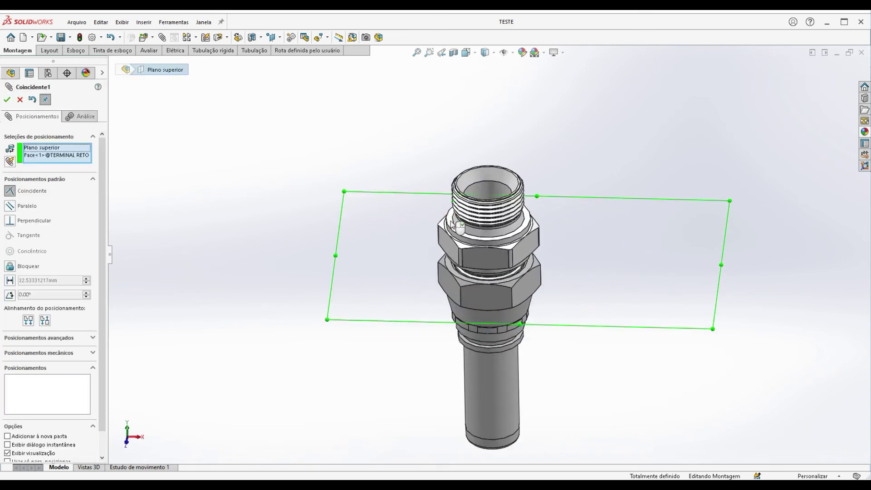
pyautogui.click(44, 320)
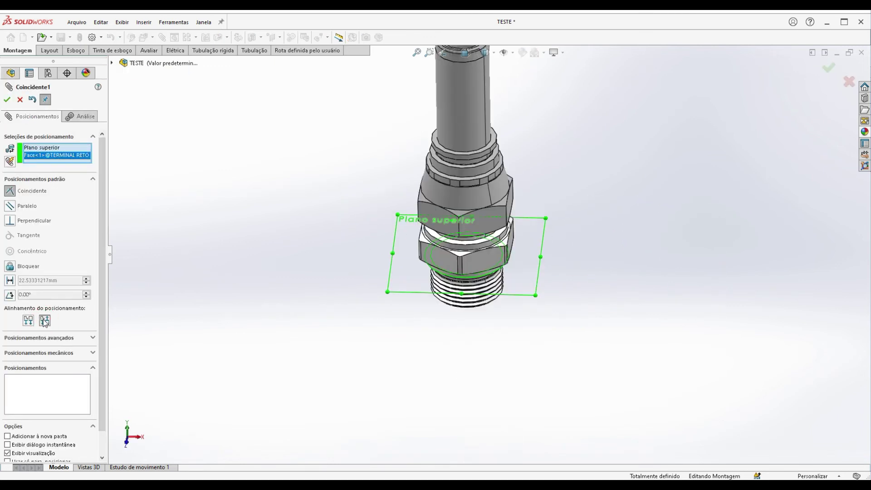
pyautogui.click(6, 100)
pyautogui.click(6, 100)
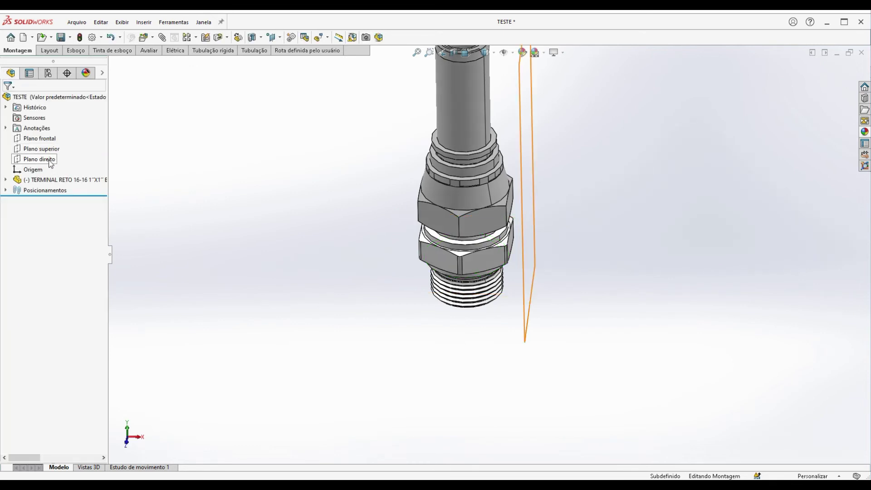
# Mate the straight terminal's front plane coincident with the assembly's front plane
pyautogui.click(40, 138)
pyautogui.scroll(5, 480, 224)
pyautogui.moveTo(469, 157); pyautogui.dragTo(469, 208, button='middle')
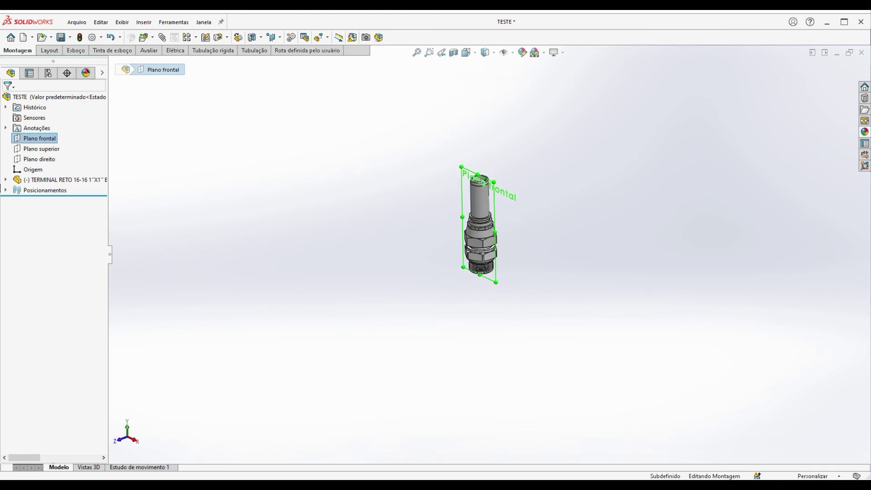
pyautogui.click(6, 180)
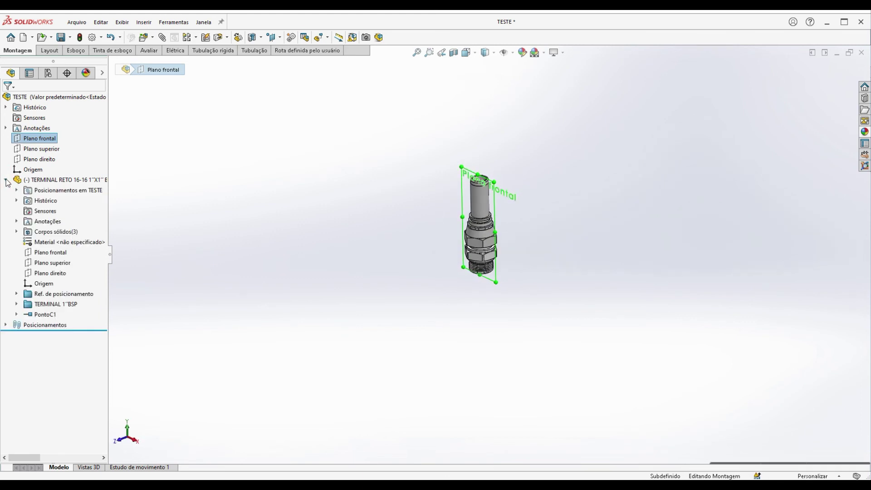
pyautogui.keyDown('ctrl'); pyautogui.click(64, 254); pyautogui.keyUp('ctrl')
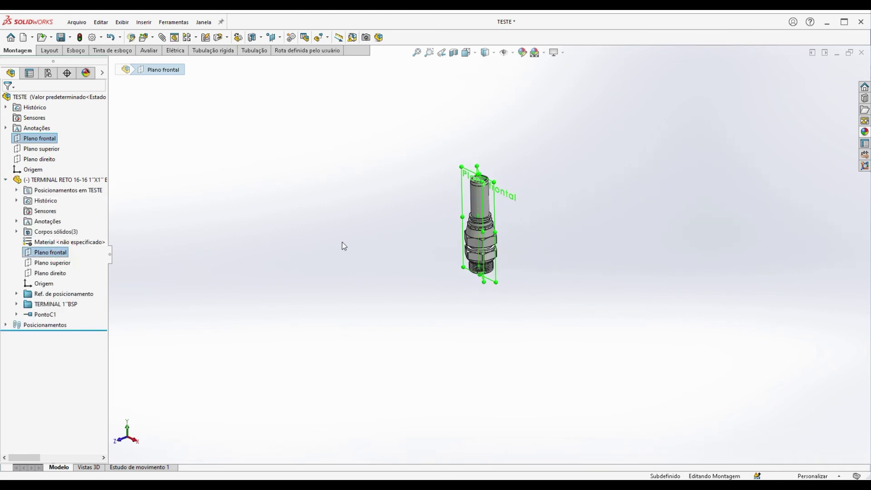
pyautogui.click(383, 241)
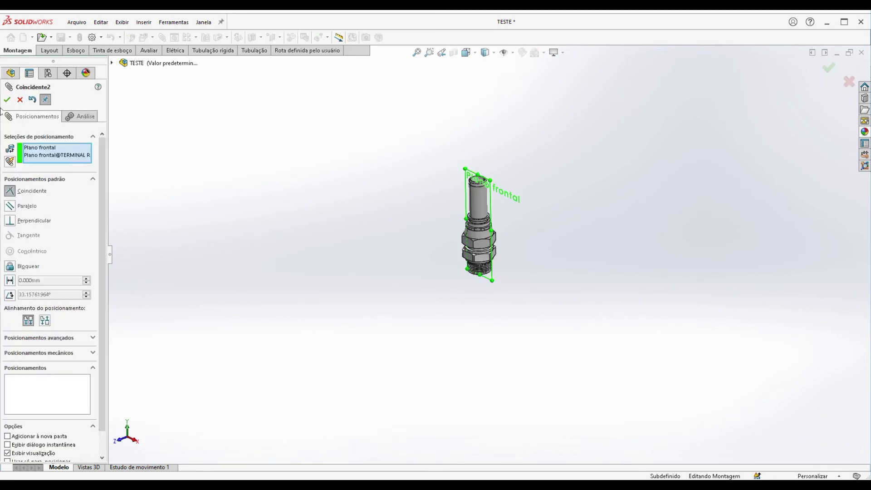
pyautogui.click(7, 100)
pyautogui.click(6, 100)
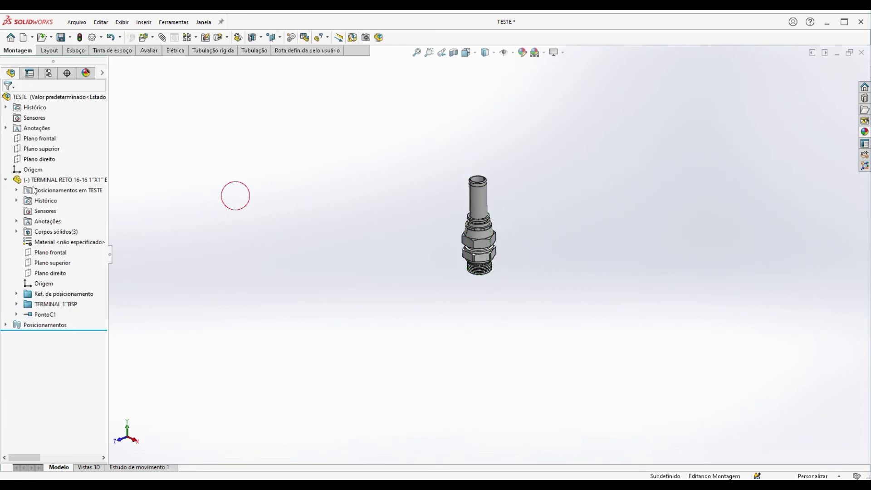
# Fix the straight terminal in place in the assembly
pyautogui.click(6, 179)
pyautogui.rightClick(42, 179)
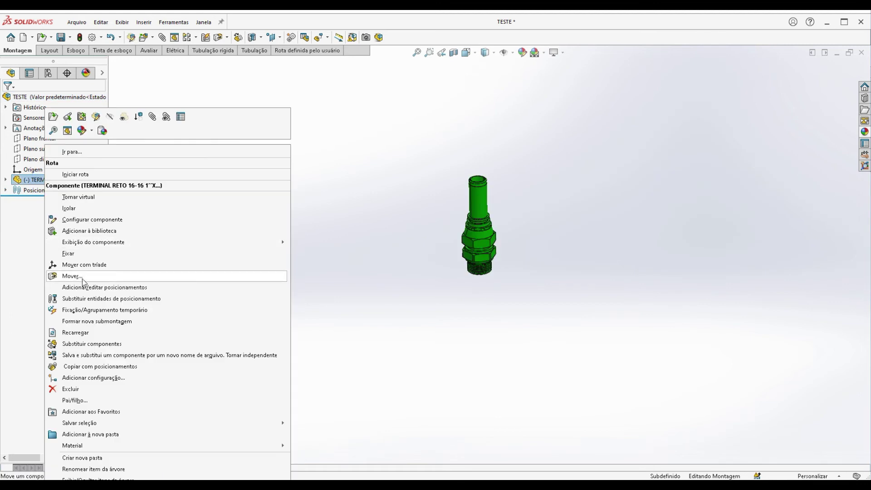
pyautogui.click(69, 253)
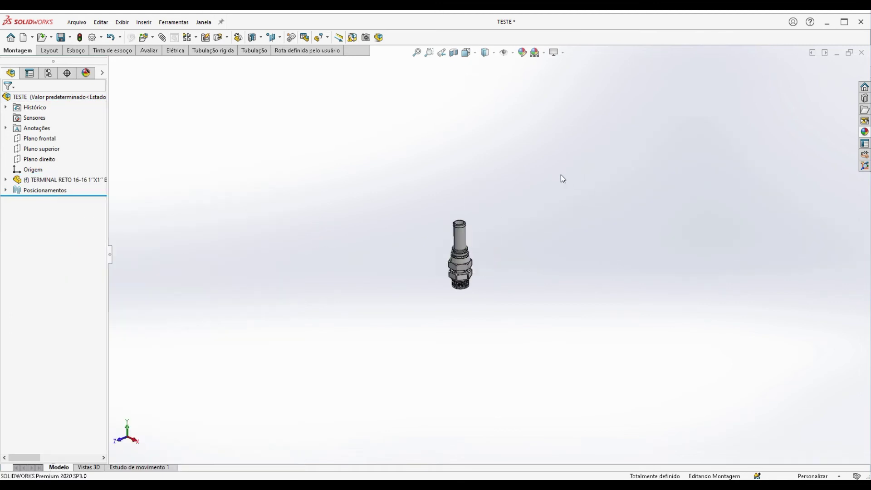
# Insert the open part TERMINAL 90 16-16 1''X1'' BSP beside the straight terminal
pyautogui.click(143, 37)
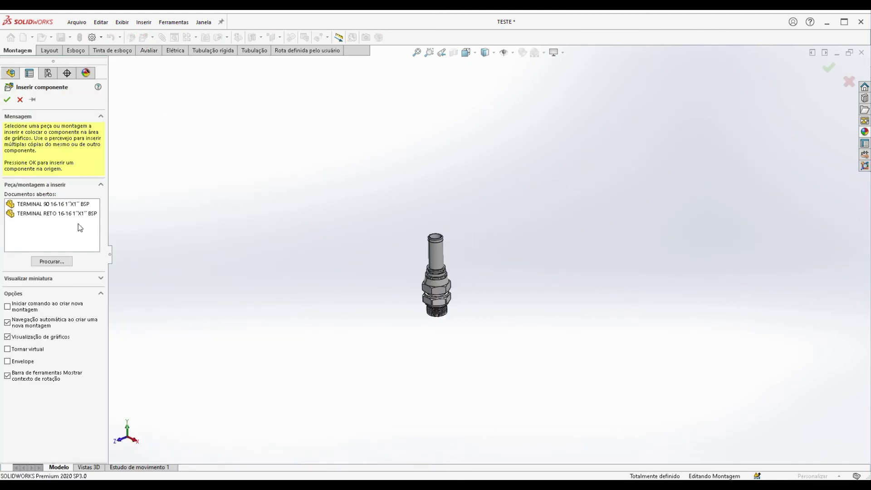
pyautogui.click(51, 205)
pyautogui.click(540, 318)
# Mate the 90° terminal's flat ring face below the thread 500 mm from the assembly's top plane, with the alignment flipped
pyautogui.click(41, 149)
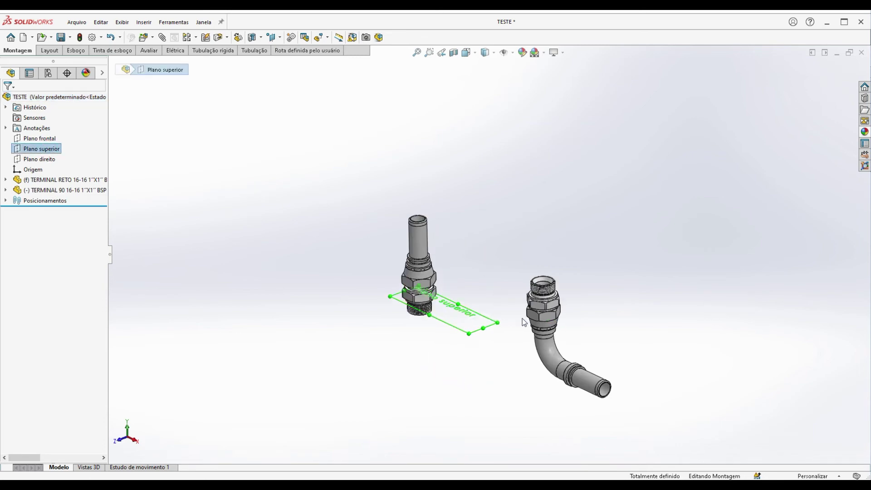
pyautogui.scroll(-5, 509, 247)
pyautogui.press('m')
pyautogui.click(514, 220)
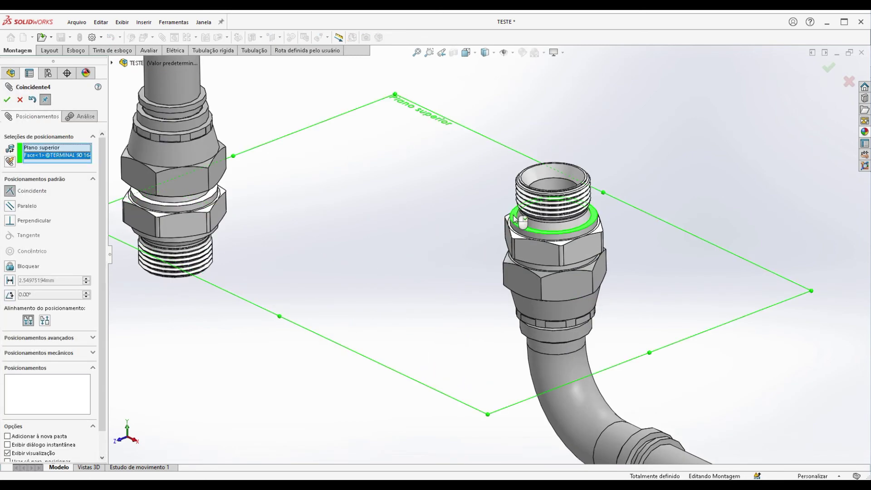
pyautogui.scroll(3, 499, 222)
pyautogui.click(45, 320)
pyautogui.scroll(3, 449, 211)
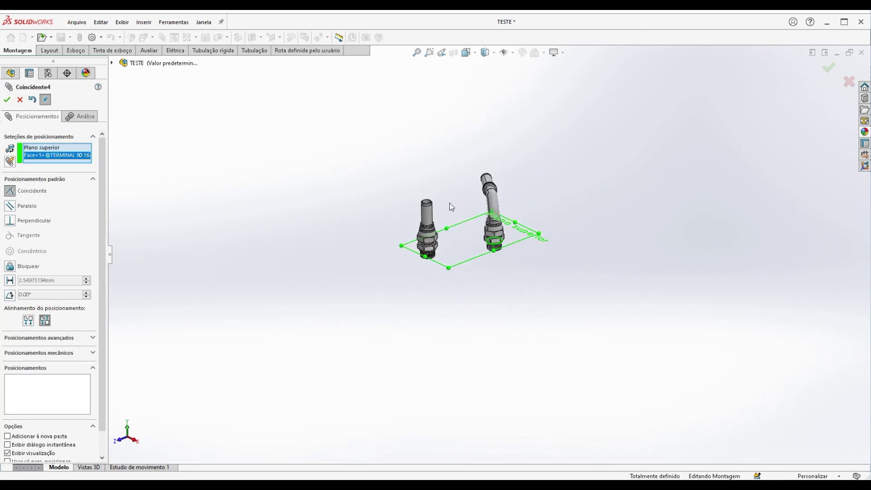
pyautogui.click(10, 280)
pyautogui.write('50')
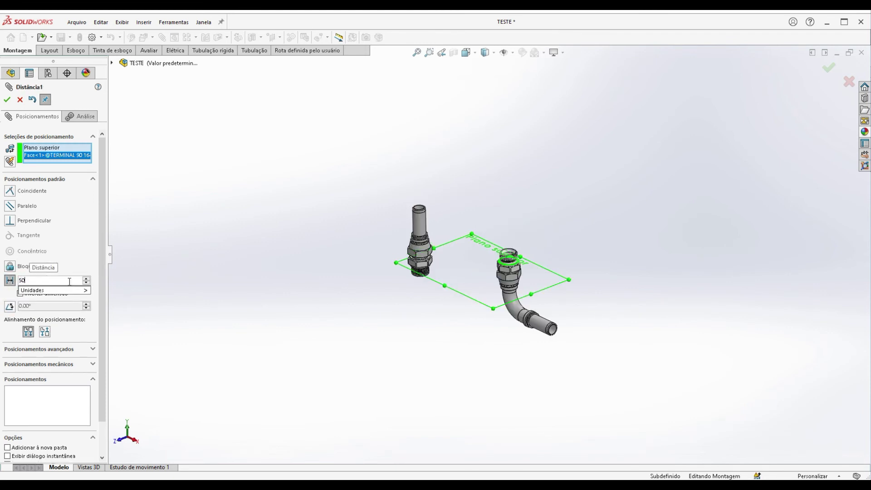
pyautogui.write('0')
pyautogui.press('Return')
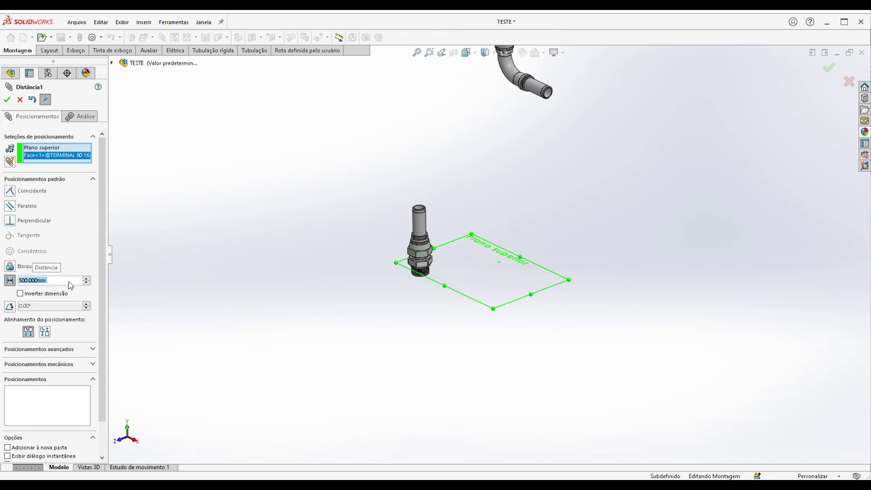
pyautogui.click(44, 331)
pyautogui.scroll(4, 504, 167)
pyautogui.moveTo(511, 164); pyautogui.dragTo(518, 222, button='middle')
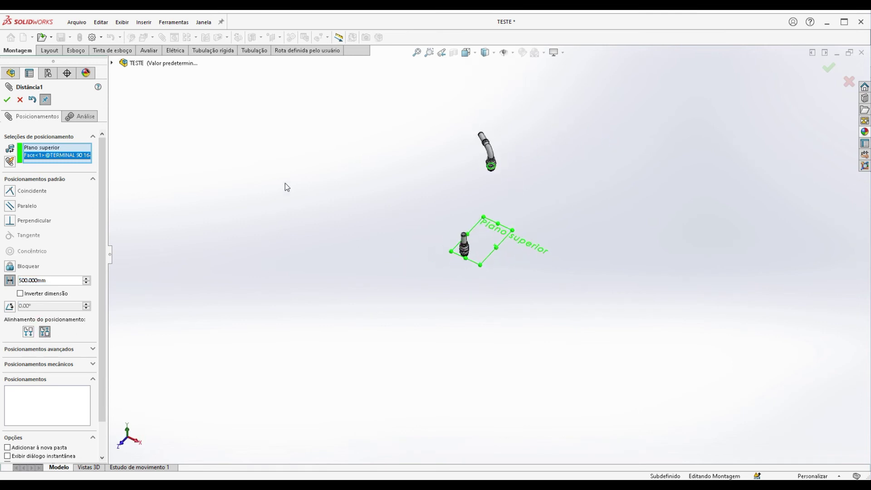
pyautogui.click(8, 100)
pyautogui.click(7, 100)
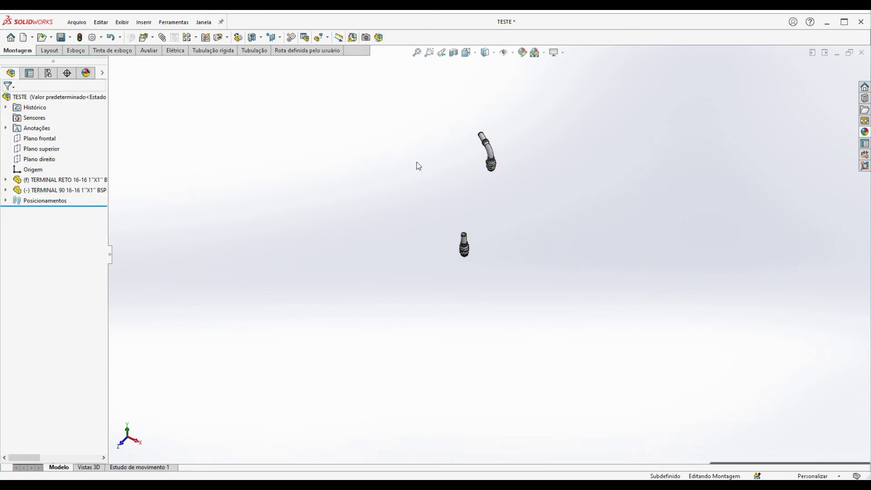
# Mate the 90° terminal's front plane coincident with the assembly's front plane
pyautogui.hotkey('ctrl', '5')
pyautogui.click(490, 195)
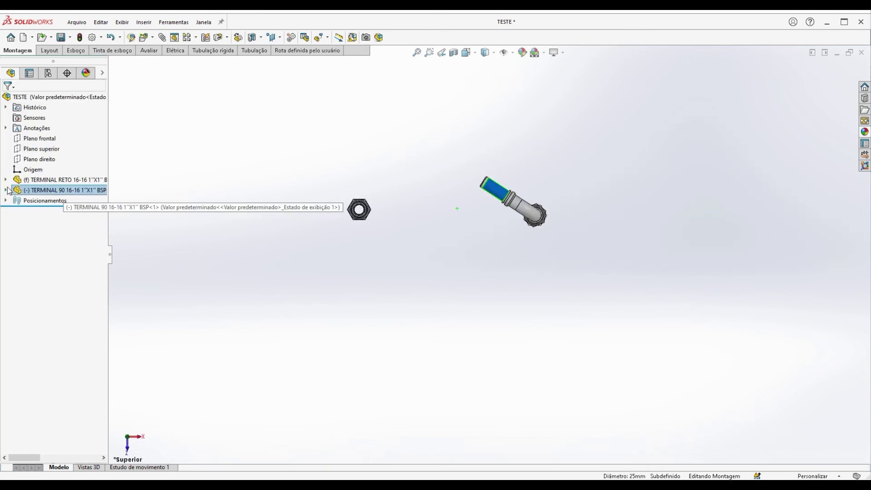
pyautogui.click(5, 190)
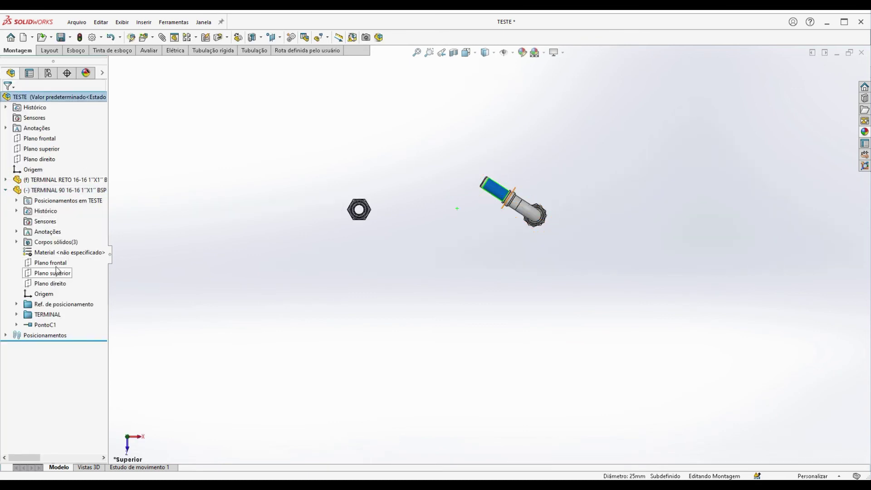
pyautogui.click(51, 263)
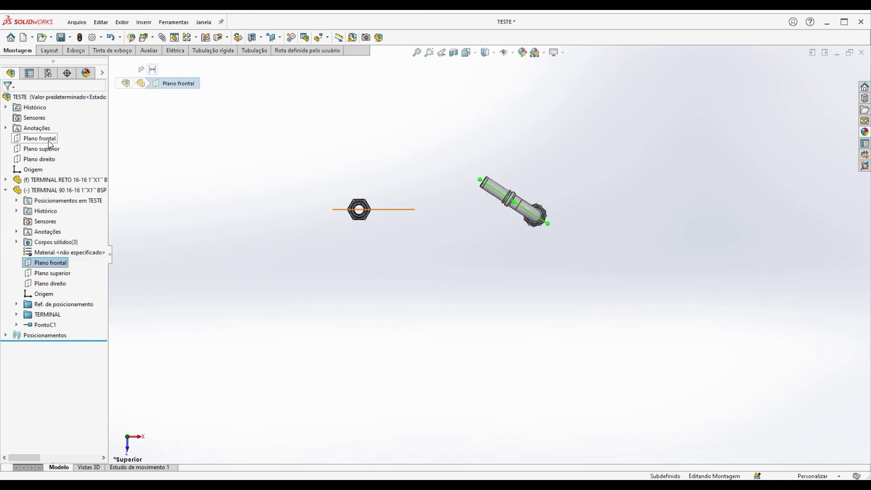
pyautogui.keyDown('ctrl'); pyautogui.click(45, 138); pyautogui.keyUp('ctrl')
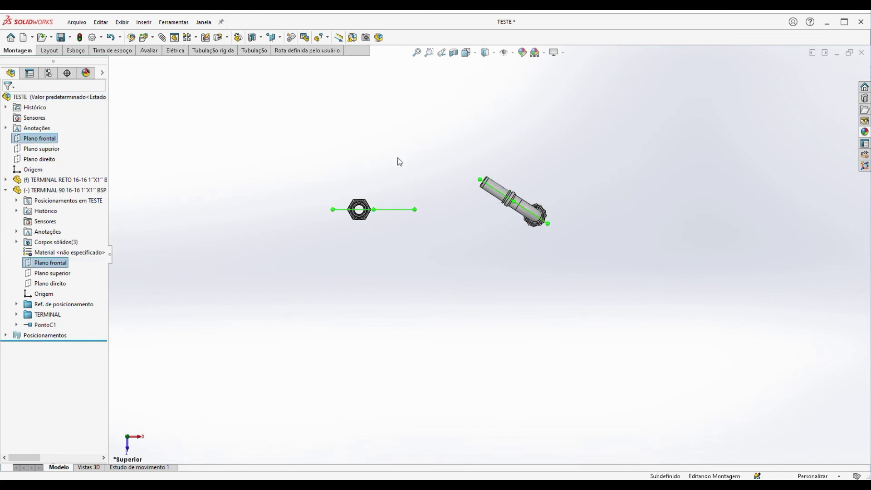
pyautogui.press('m')
pyautogui.click(7, 100)
pyautogui.click(7, 100)
# Move the 90° terminal slightly farther sideways from the straight terminal in the front view
pyautogui.hotkey('ctrl', '1')
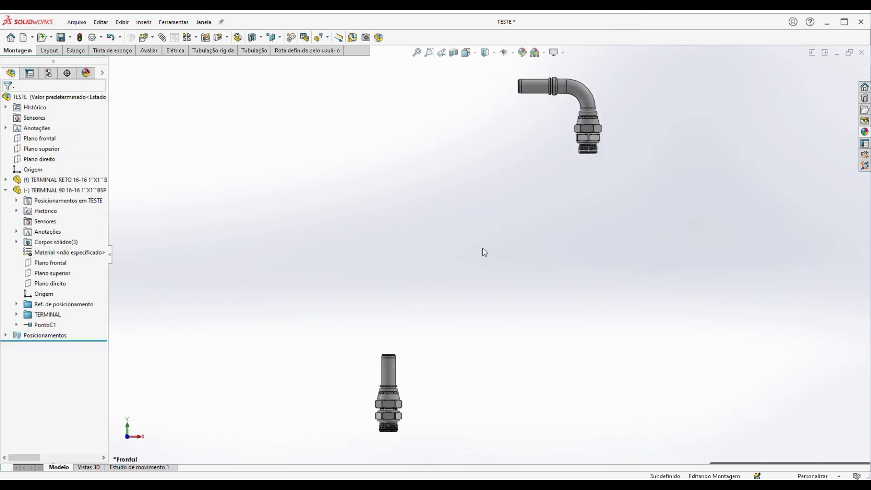
pyautogui.scroll(3, 484, 252)
pyautogui.moveTo(536, 181); pyautogui.dragTo(580, 182)
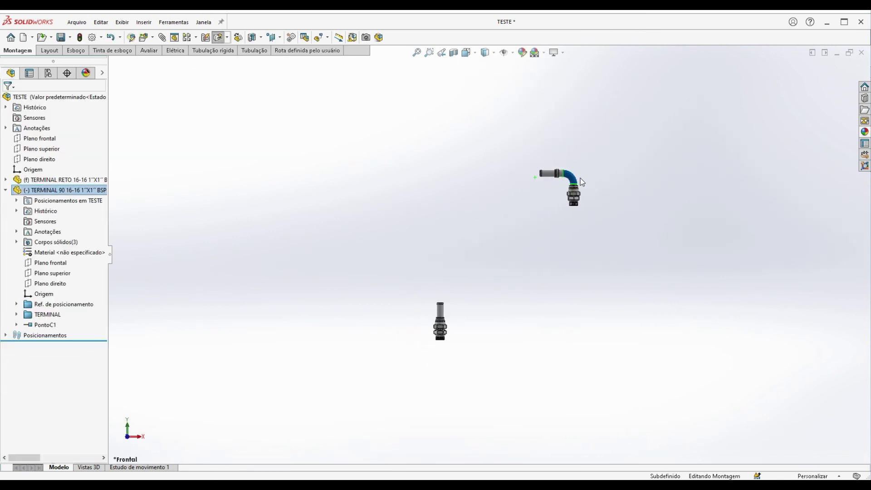
pyautogui.click(6, 190)
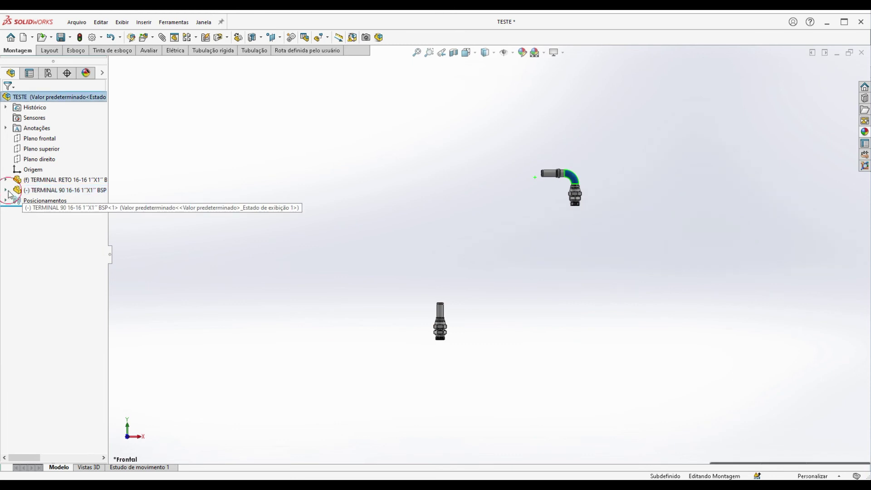
pyautogui.click(425, 233)
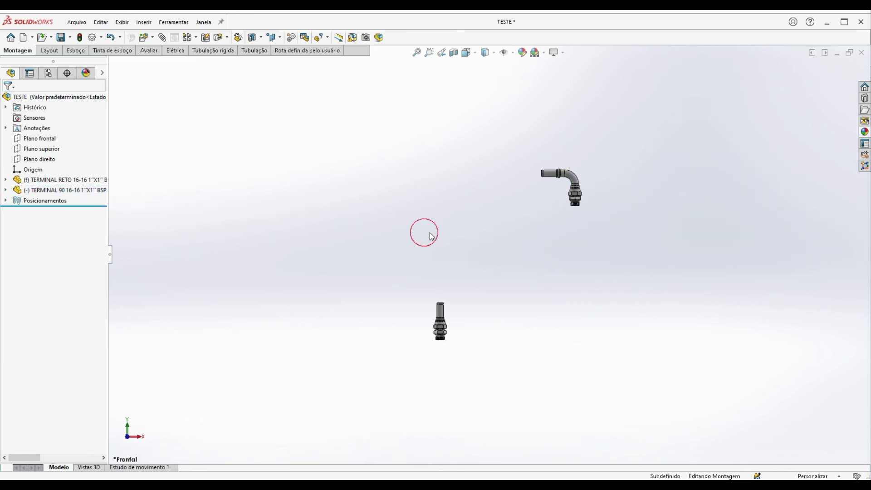
# Display the routing connection points on the terminals in the assembly
pyautogui.click(513, 53)
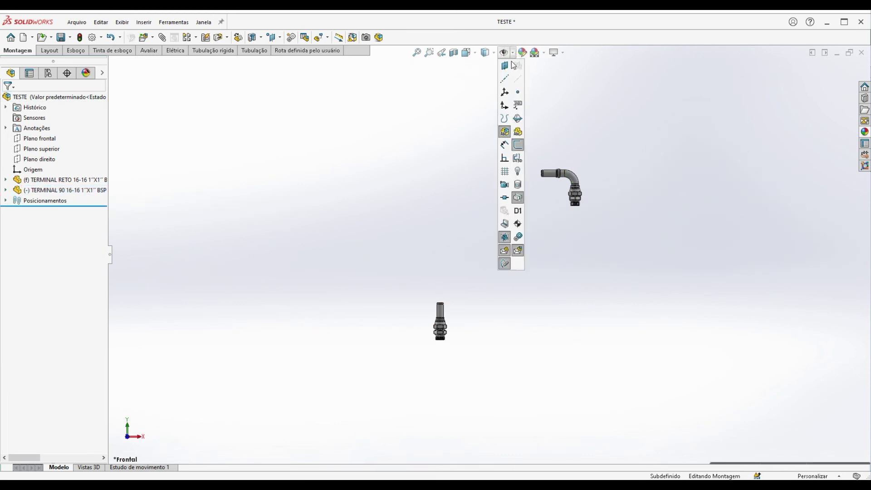
pyautogui.click(439, 242)
pyautogui.scroll(-2, 476, 262)
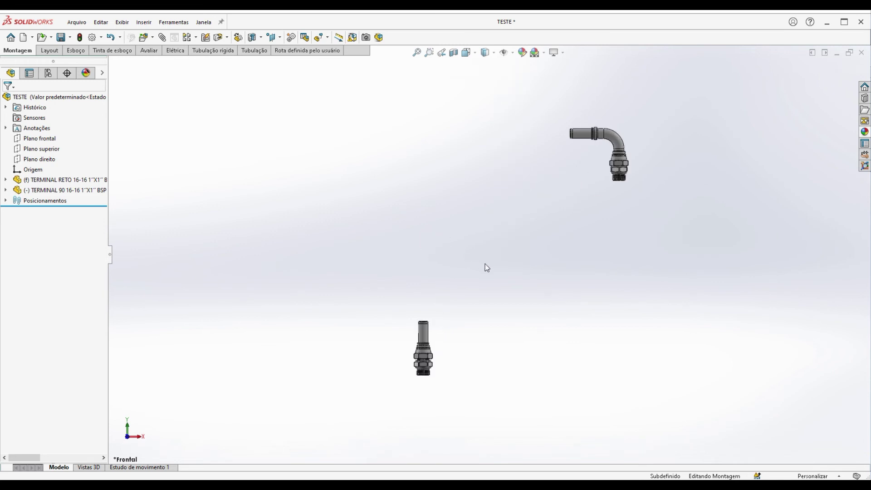
pyautogui.scroll(-5, 435, 334)
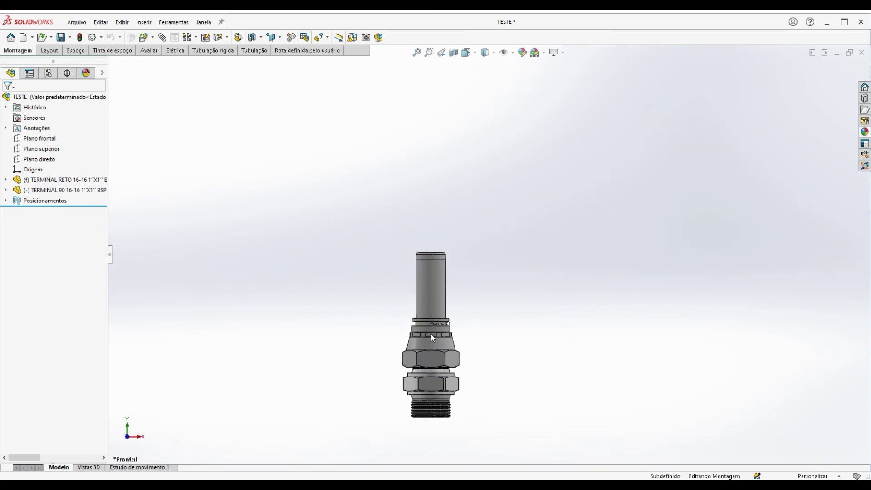
# Start a route from the straight terminal's connection point, using flexible hoses and a bend radius of 30 mm
pyautogui.rightClick(433, 324)
pyautogui.click(456, 304)
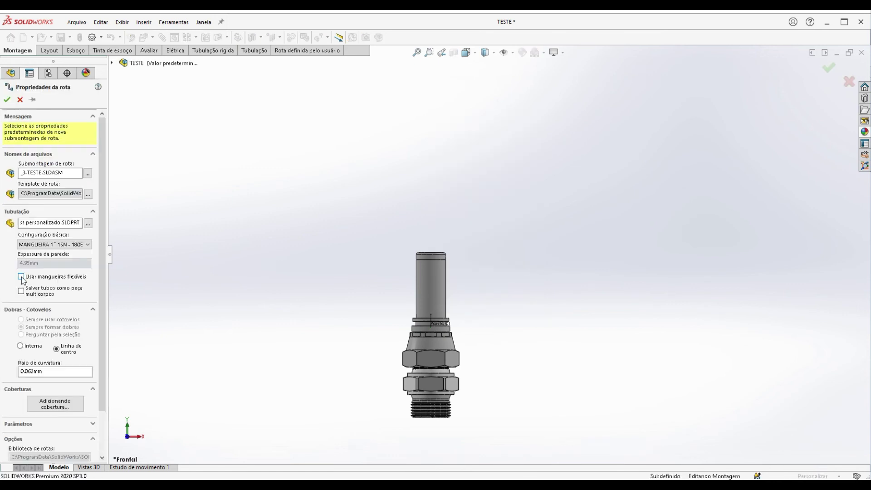
pyautogui.click(7, 101)
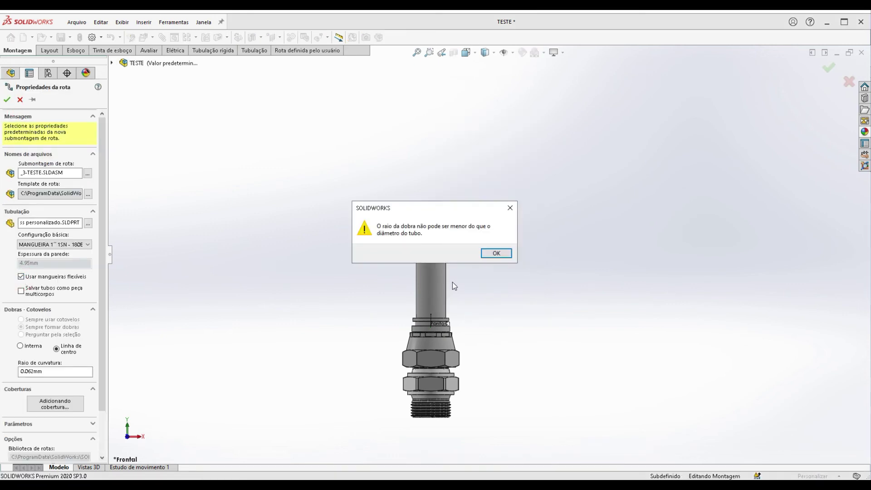
pyautogui.click(496, 253)
pyautogui.moveTo(48, 369); pyautogui.dragTo(21, 369)
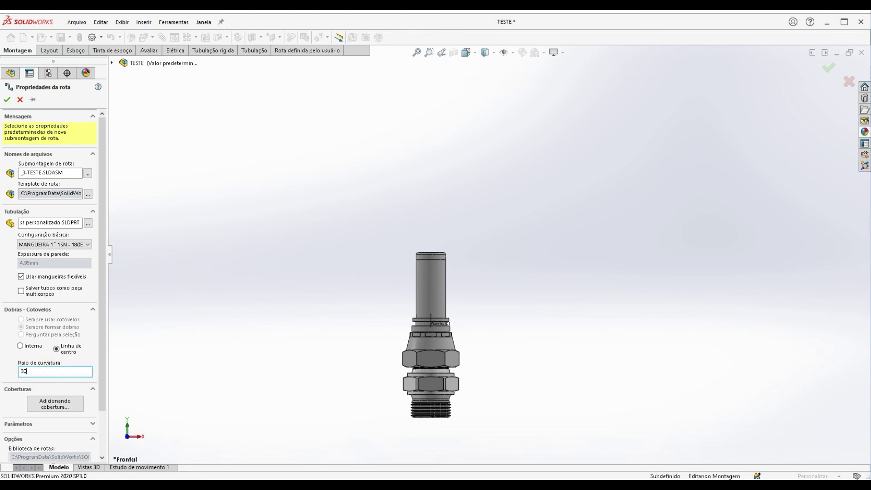
pyautogui.click(7, 100)
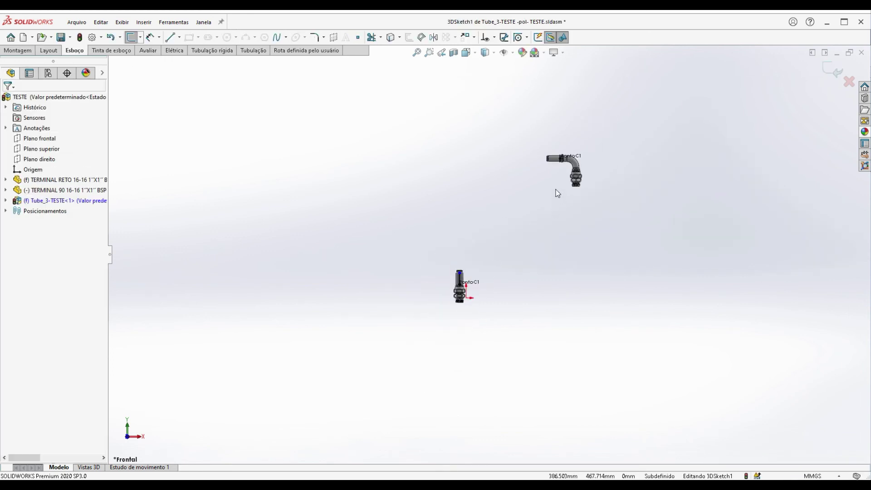
# Add the 90° terminal's connection point to the current route
pyautogui.scroll(-3, 557, 193)
pyautogui.rightClick(556, 149)
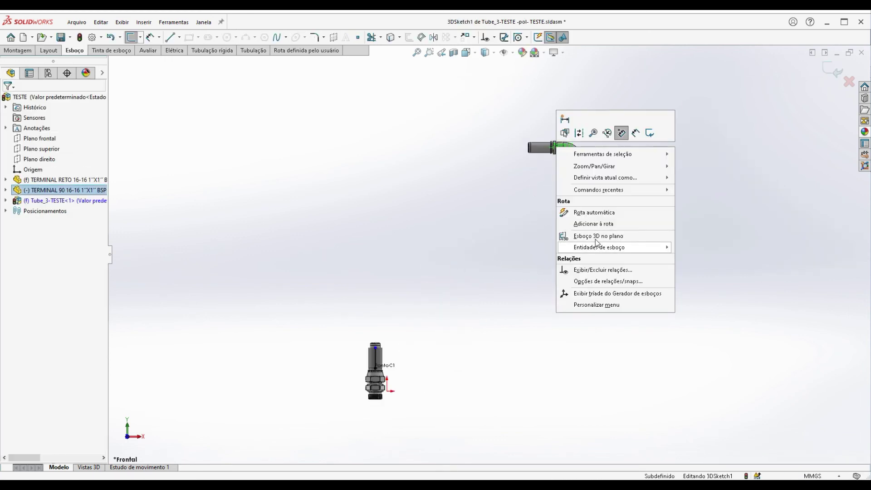
pyautogui.click(590, 223)
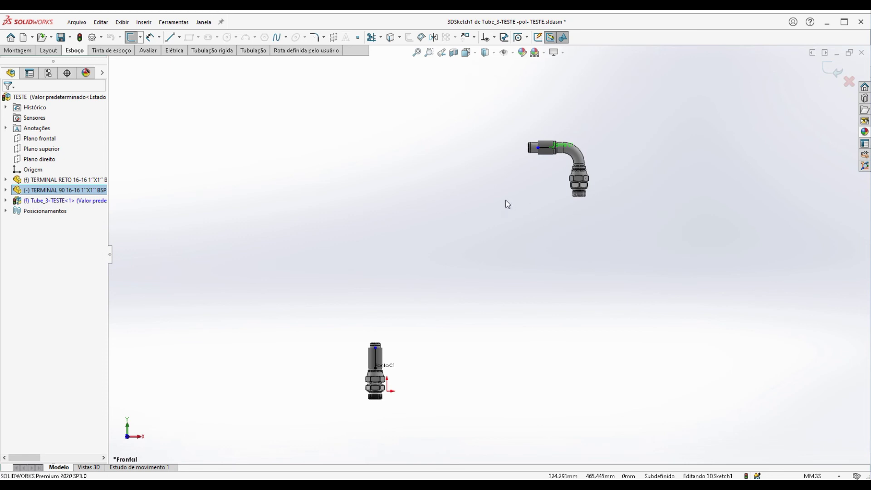
# Auto-route a flexible hose between the straight terminal's stub endpoint and the 90° terminal's stub endpoint
pyautogui.rightClick(543, 159)
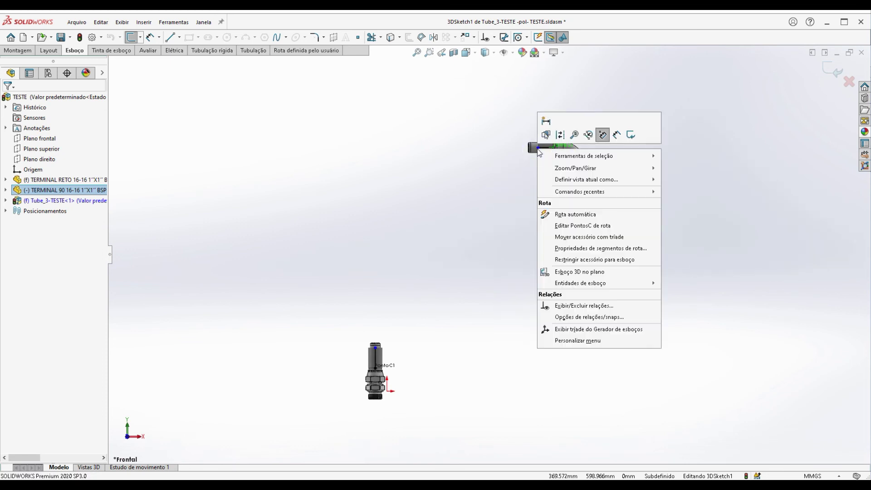
pyautogui.click(542, 214)
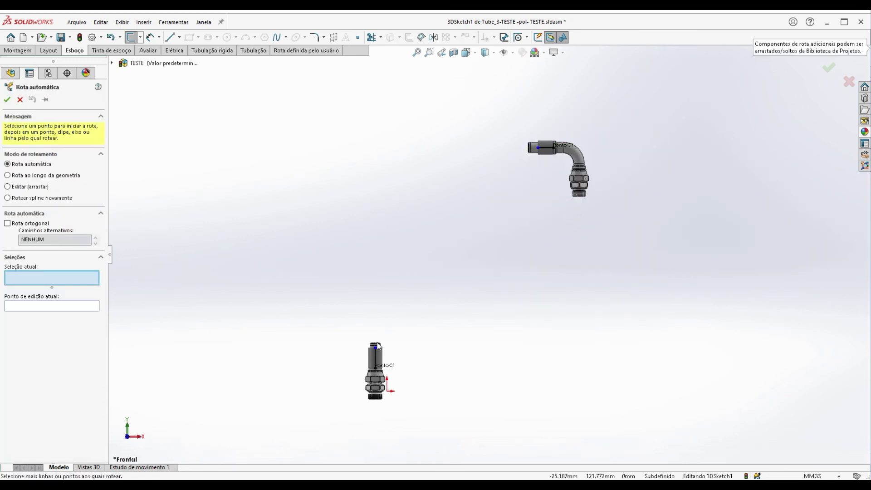
pyautogui.click(376, 348)
pyautogui.click(537, 147)
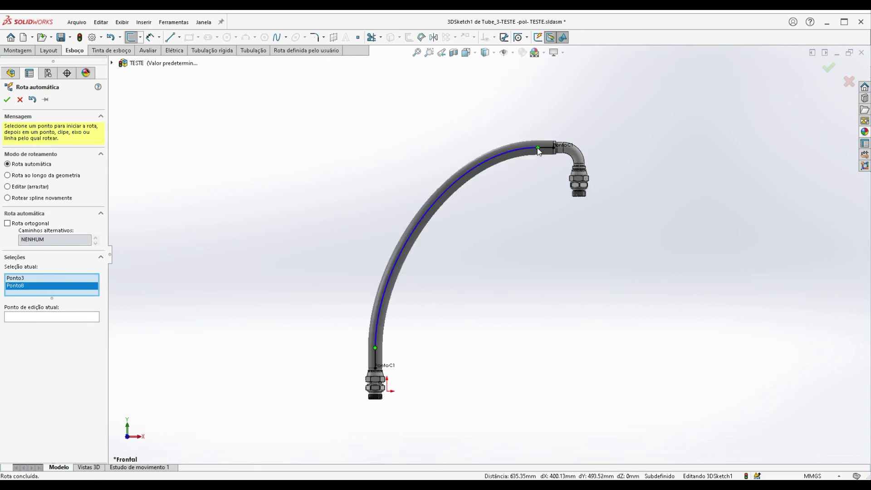
pyautogui.click(8, 101)
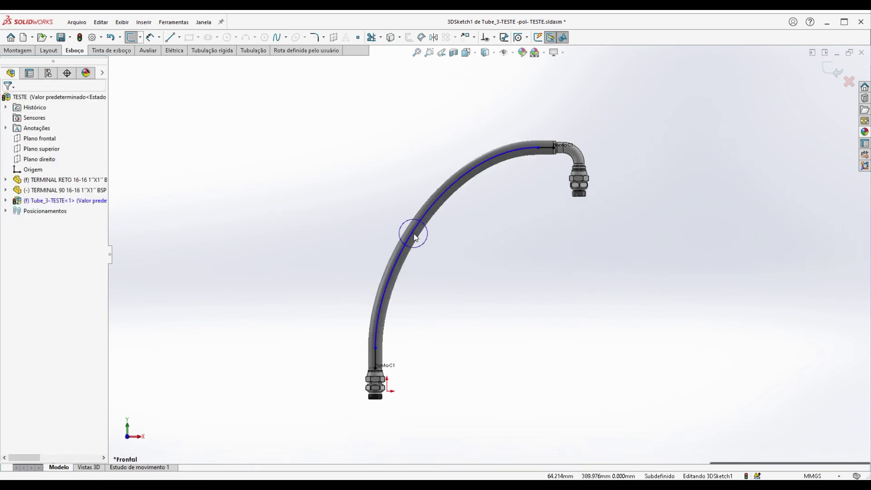
# Display the control polygon and the minimum radius on the hose's route spline
pyautogui.rightClick(413, 236)
pyautogui.click(434, 422)
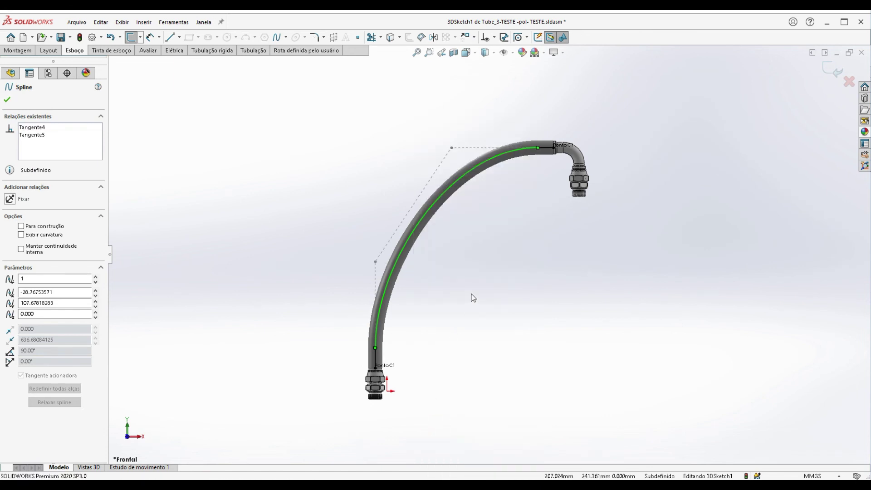
pyautogui.rightClick(412, 234)
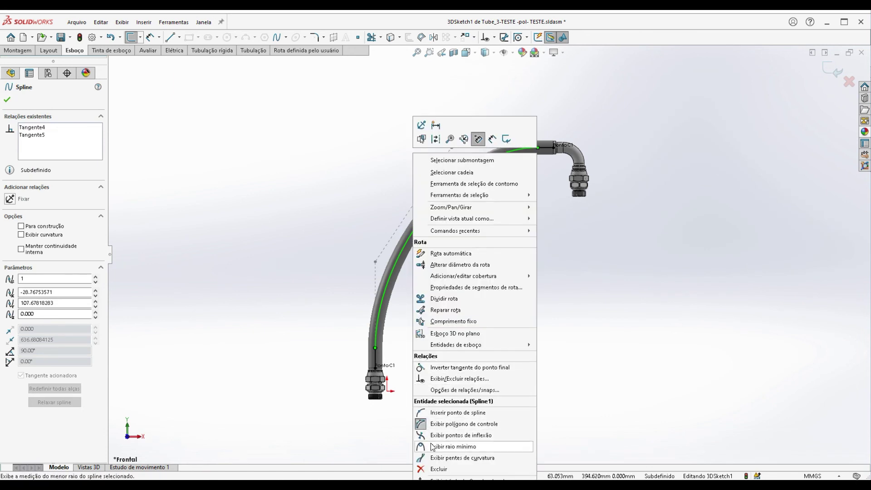
pyautogui.click(449, 446)
# Reshape the hose by moving its upper control vertex above the straight terminal and lowering the other one, and finish editing the route subassembly
pyautogui.moveTo(451, 150); pyautogui.dragTo(368, 148)
pyautogui.moveTo(374, 268); pyautogui.dragTo(353, 289)
pyautogui.click(314, 257)
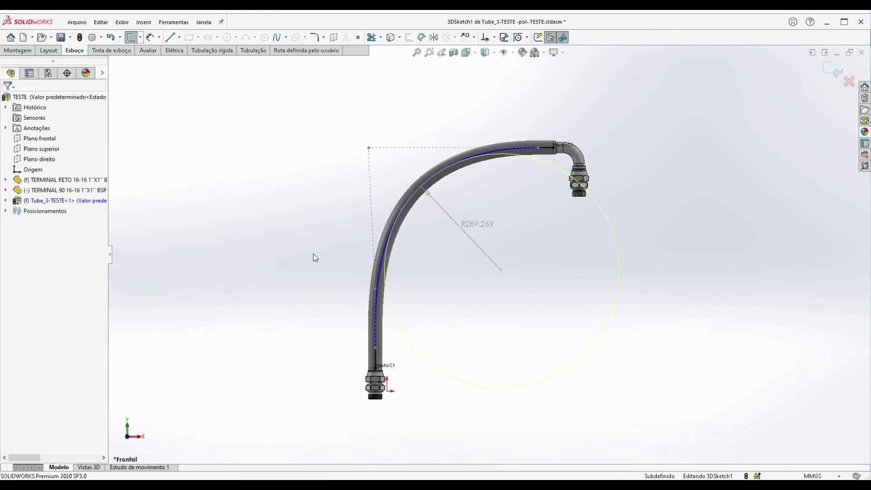
pyautogui.click(832, 69)
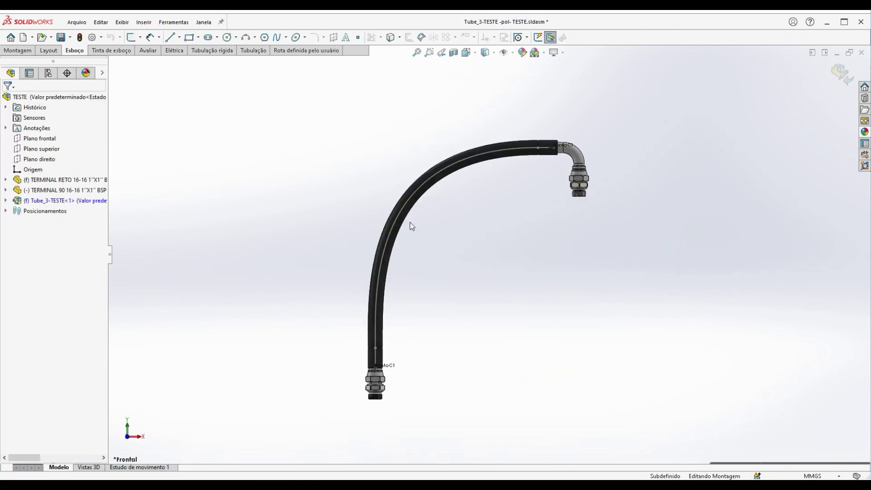
pyautogui.moveTo(419, 231); pyautogui.dragTo(483, 305, button='middle')
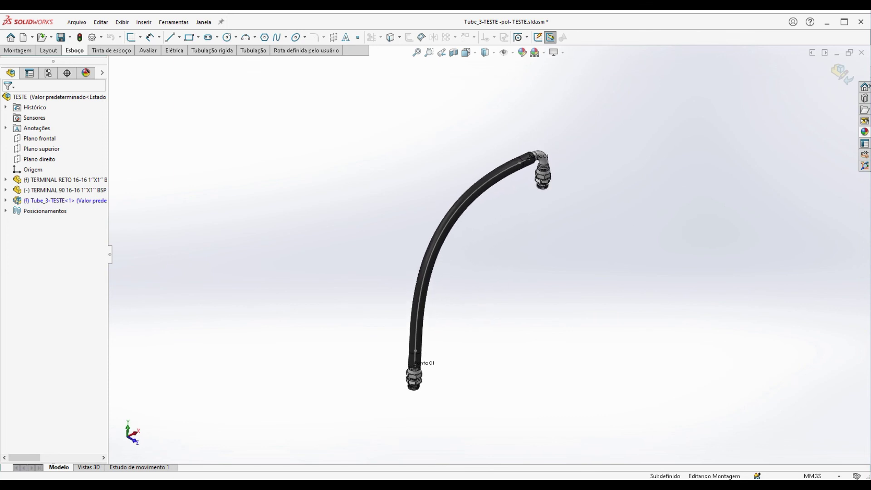
pyautogui.click(839, 76)
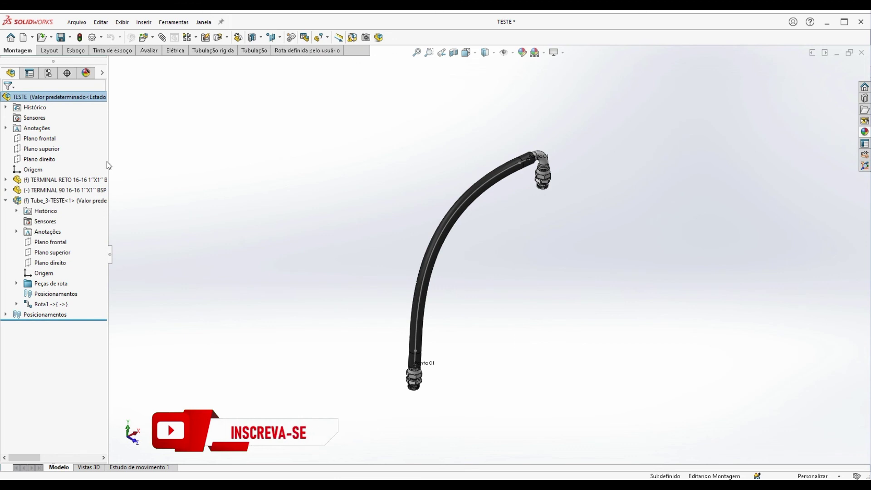
# Examine the hose's full name and length among the route parts of the Tube_3-TESTE subassembly
pyautogui.moveTo(108, 160); pyautogui.dragTo(325, 188)
pyautogui.click(17, 284)
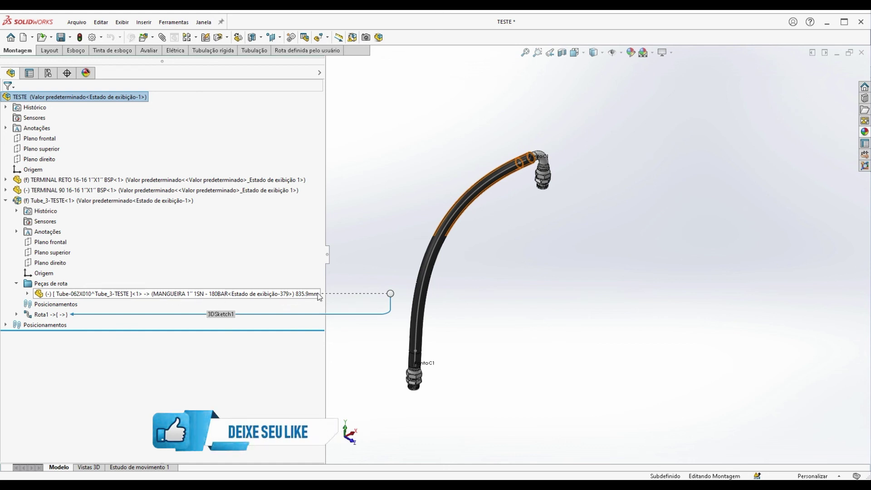
pyautogui.click(5, 201)
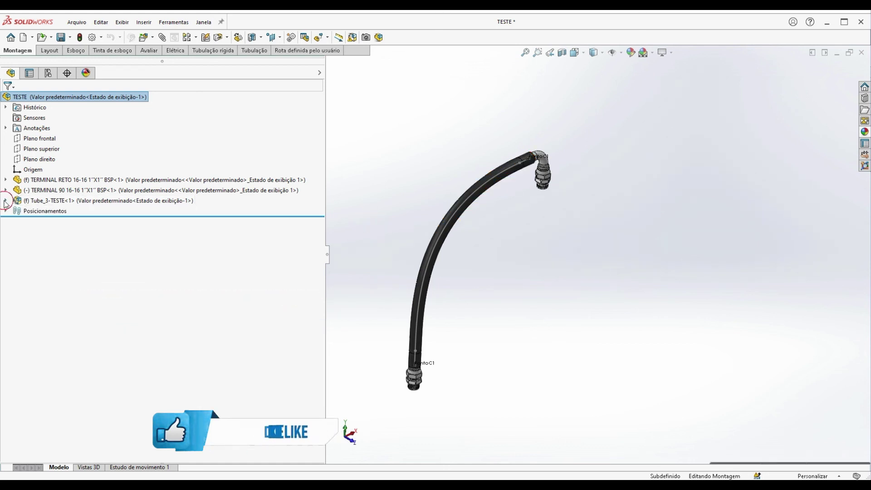
pyautogui.moveTo(327, 159); pyautogui.dragTo(96, 158)
# Hide the route's sketch line in the assembly and save TESTE with all its modified documents
pyautogui.moveTo(482, 241); pyautogui.dragTo(469, 259, button='middle')
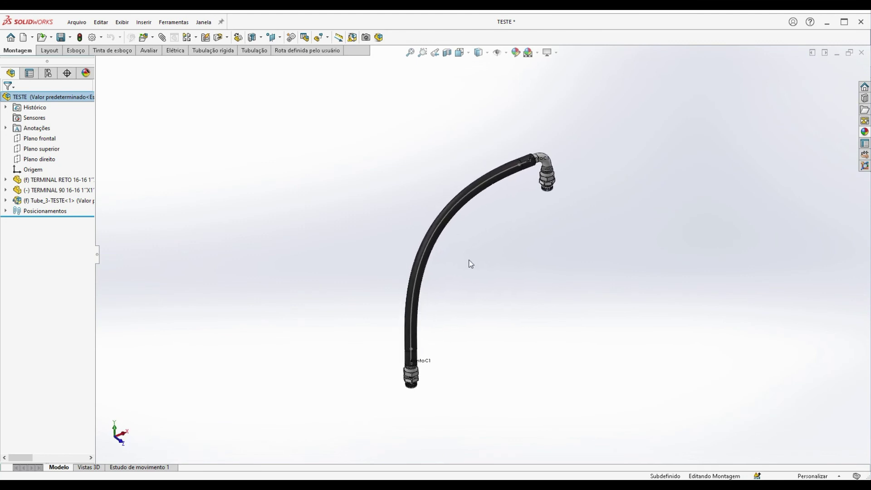
pyautogui.click(507, 53)
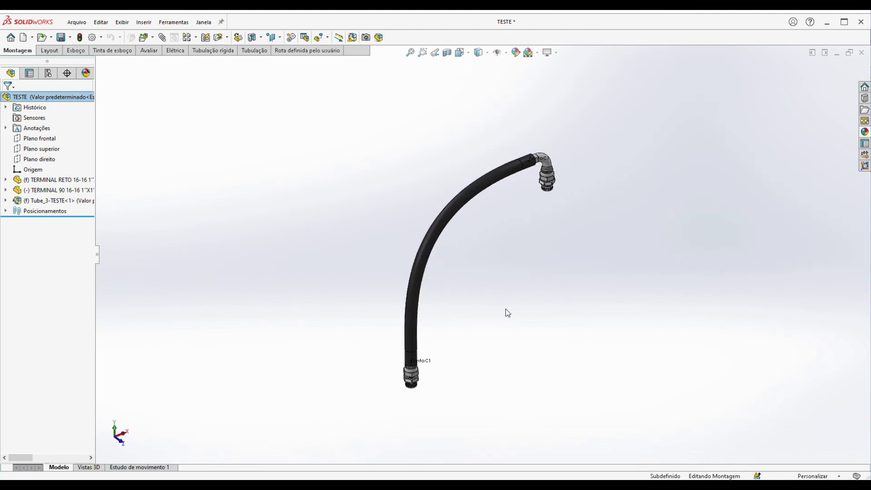
pyautogui.scroll(-2, 494, 296)
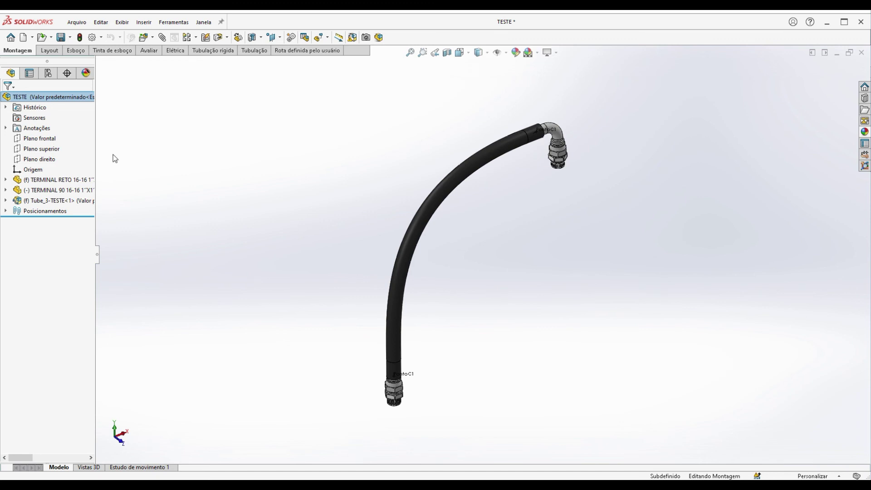
pyautogui.click(61, 38)
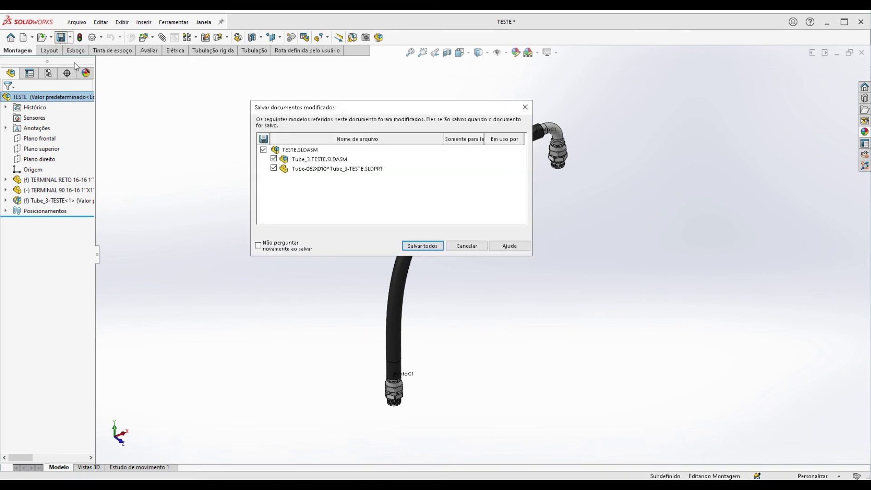
pyautogui.click(427, 246)
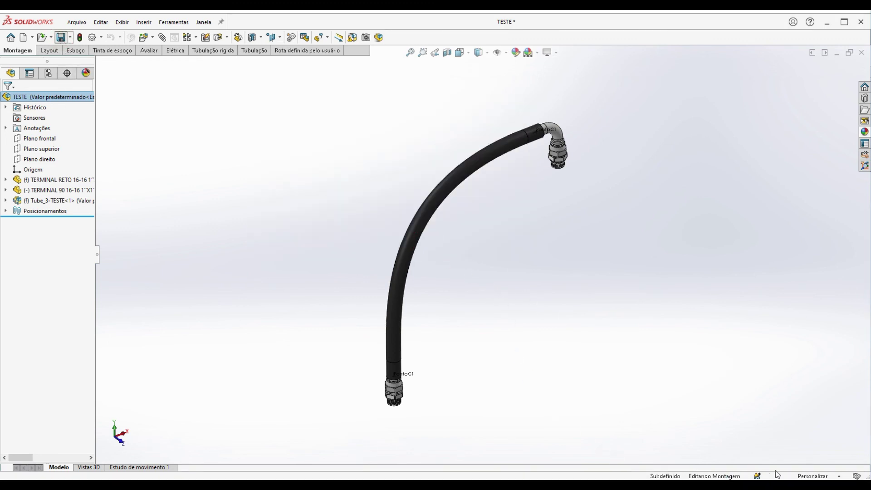